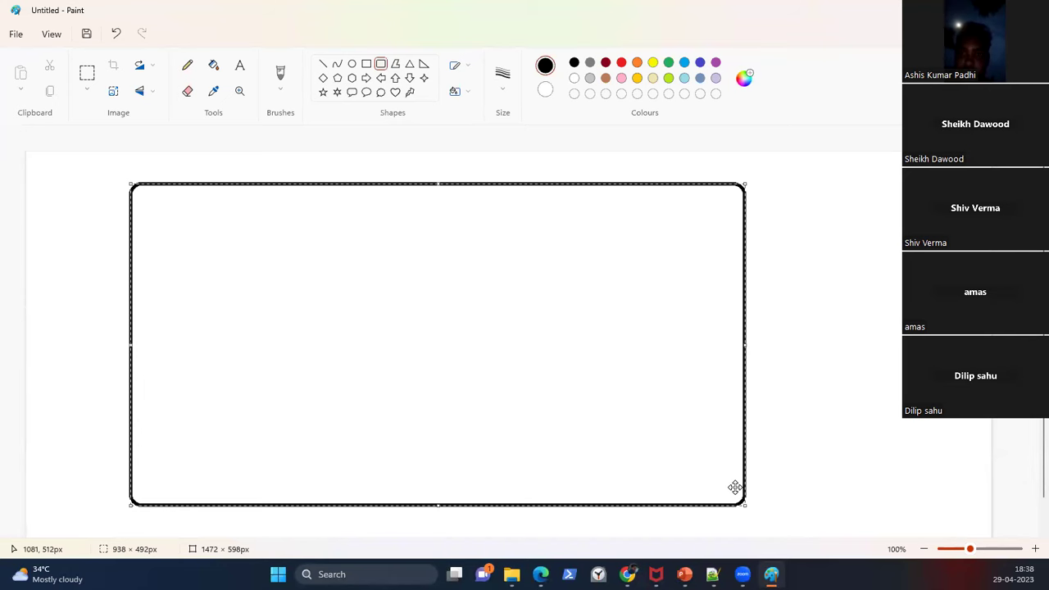
Step: Add the bold Calibri 22 label 'MS Datacenter' in the rounded rectangle's lower right corner
{"action": "left_click", "coordinate": [243, 65]}
{"action": "left_click", "coordinate": [578, 474]}
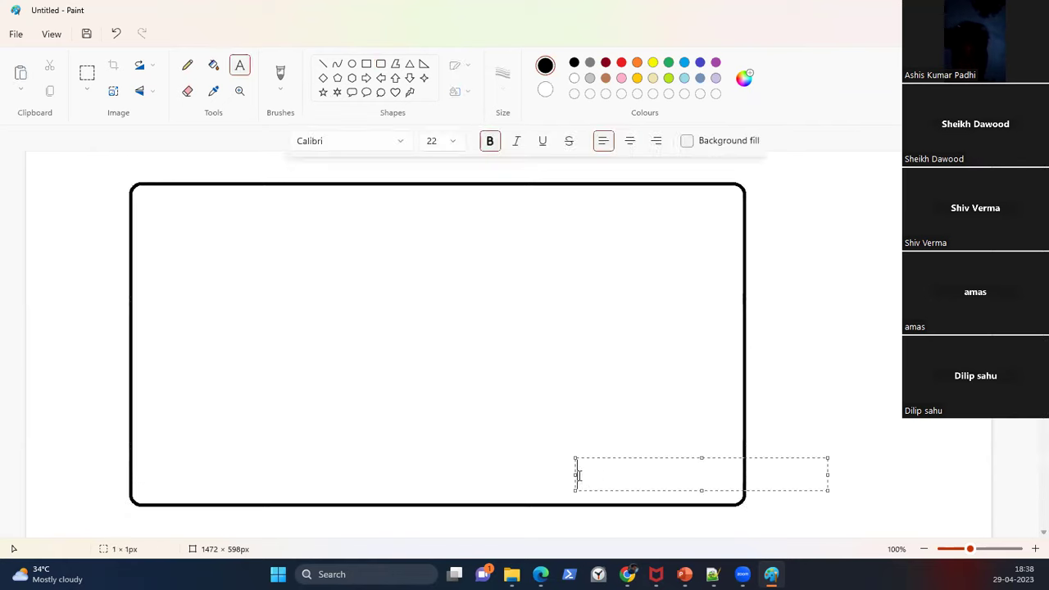
{"action": "type", "text": "MS Datacenter"}
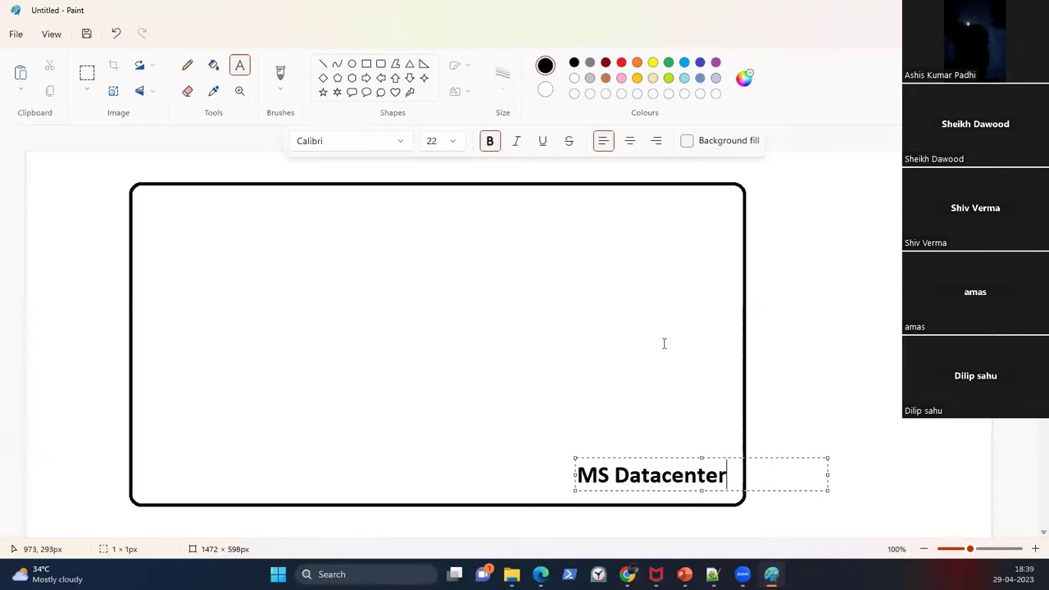
{"action": "left_click", "coordinate": [377, 271]}
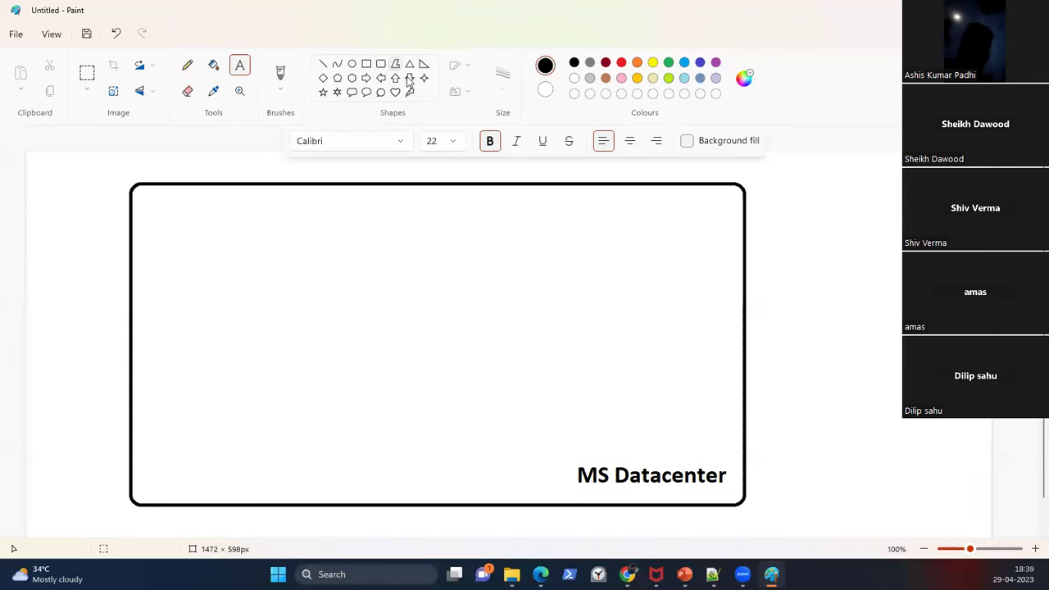
Step: Type the stacked service list AAD, EXO, SPO, TO, S&C and move it to the box's right edge
{"action": "left_click", "coordinate": [540, 219]}
{"action": "type", "text": "AAD"}
{"action": "key", "text": "Return"}
{"action": "type", "text": "EXO"}
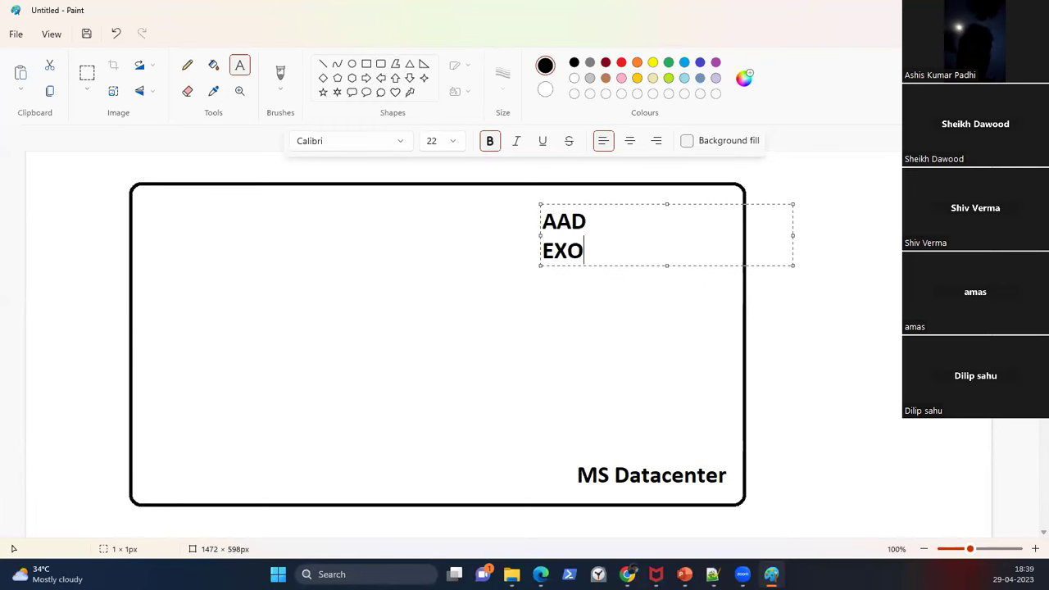
{"action": "key", "text": "Return"}
{"action": "type", "text": "SPO"}
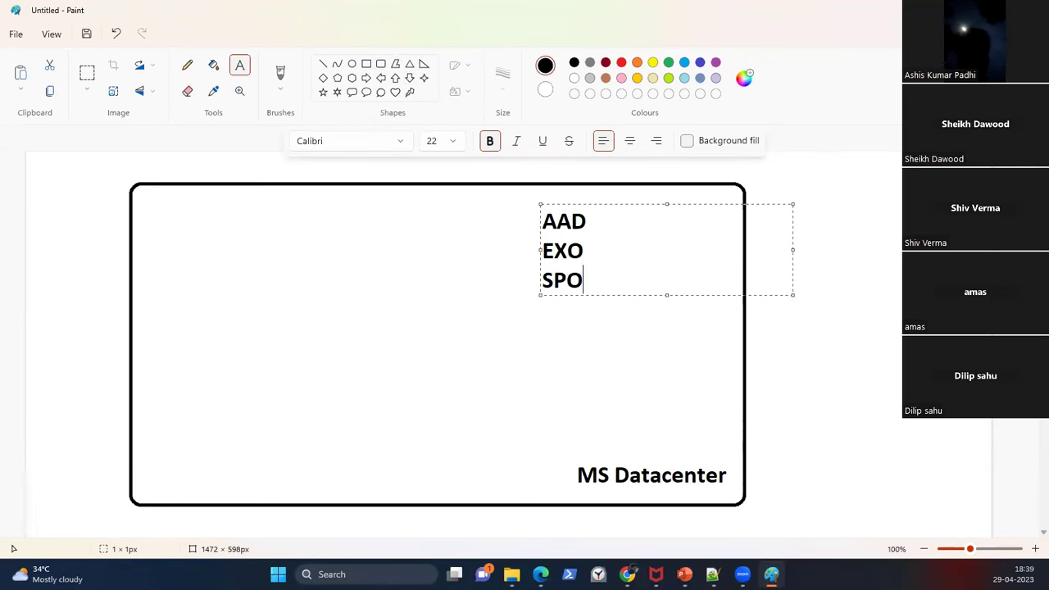
{"action": "key", "text": "Return"}
{"action": "type", "text": "TO"}
{"action": "key", "text": "Return"}
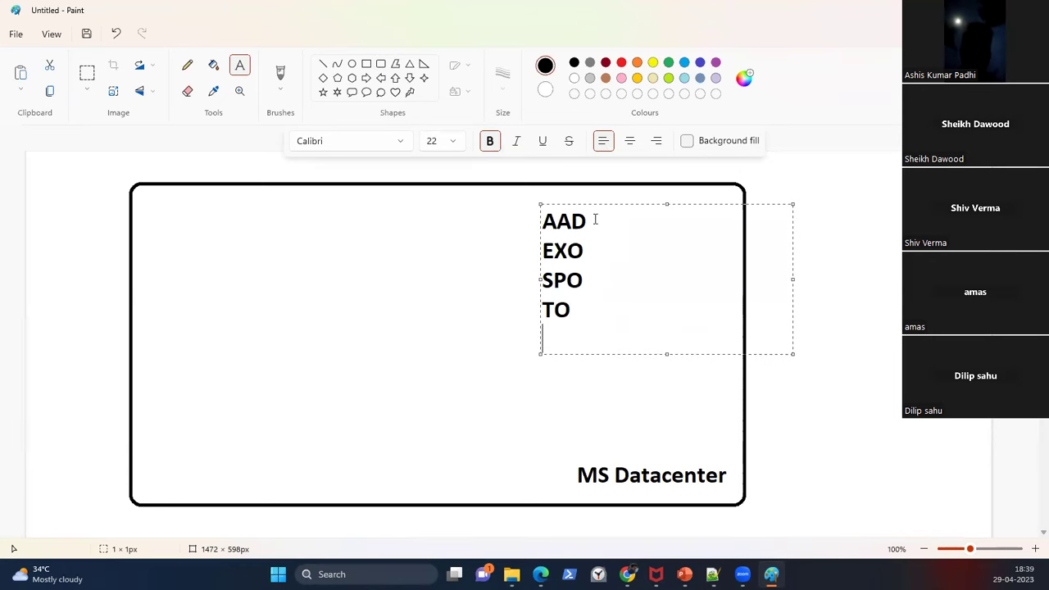
{"action": "type", "text": "S&C"}
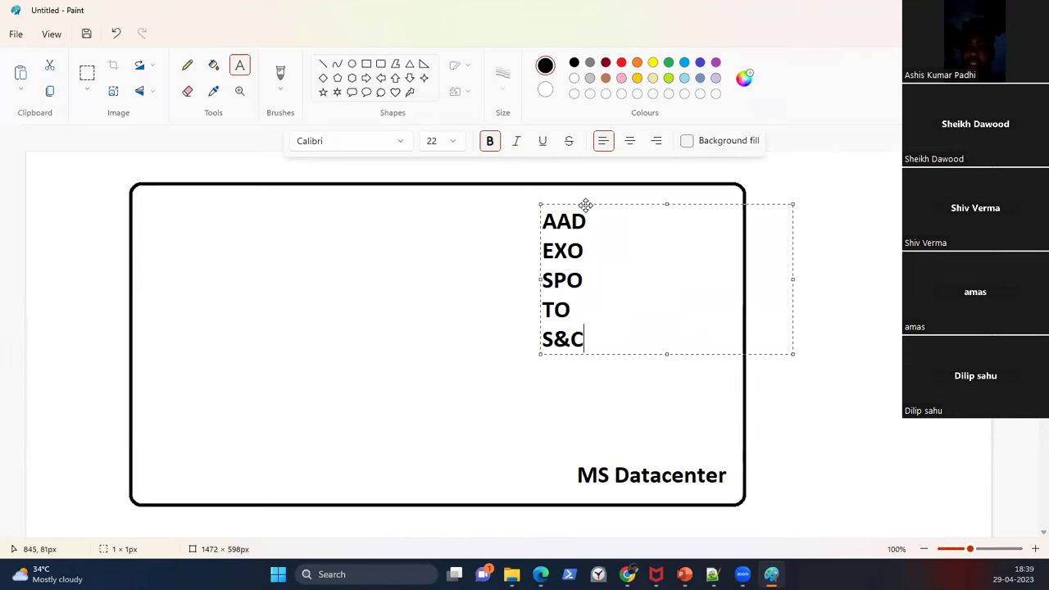
{"action": "left_click_drag", "start_coordinate": [585, 205], "coordinate": [715, 249]}
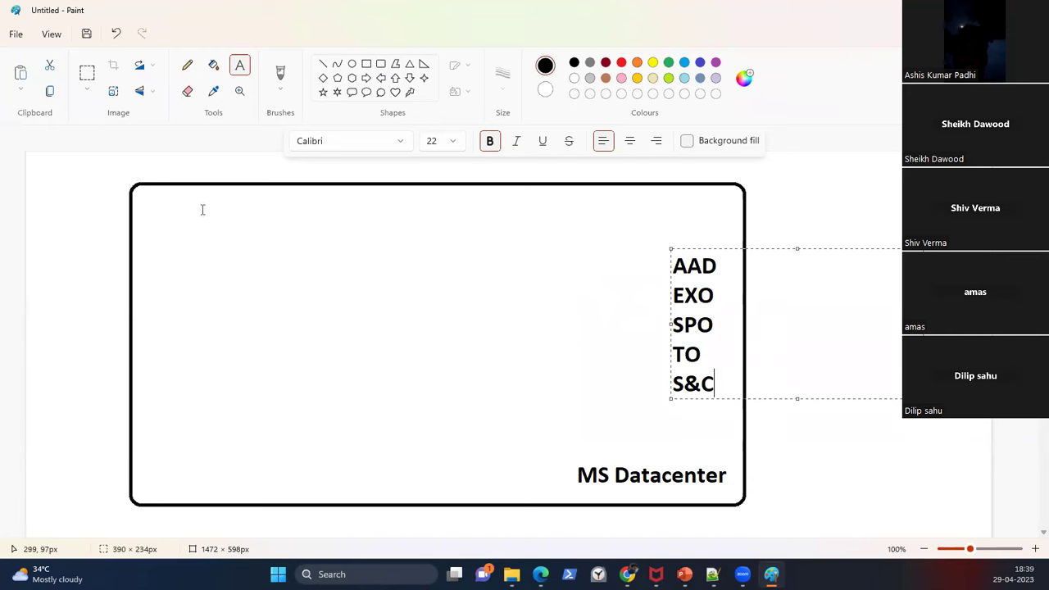
{"action": "left_click", "coordinate": [366, 63]}
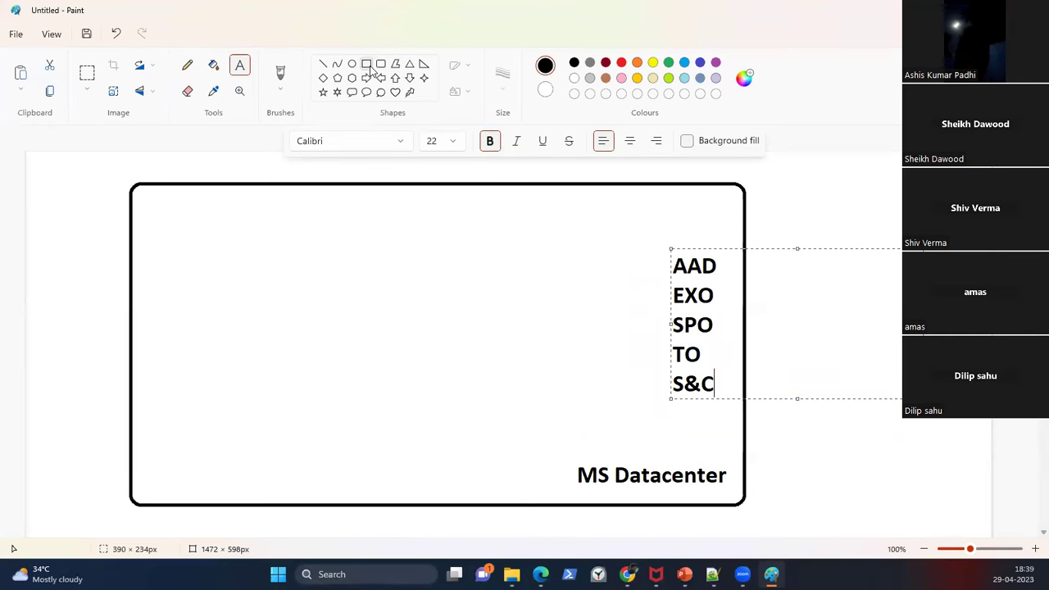
Step: Draw a small rectangle in the big box's upper left and label it with the custom domain name
{"action": "left_click_drag", "start_coordinate": [141, 202], "coordinate": [275, 280]}
{"action": "left_click", "coordinate": [240, 66]}
{"action": "left_click", "coordinate": [150, 230]}
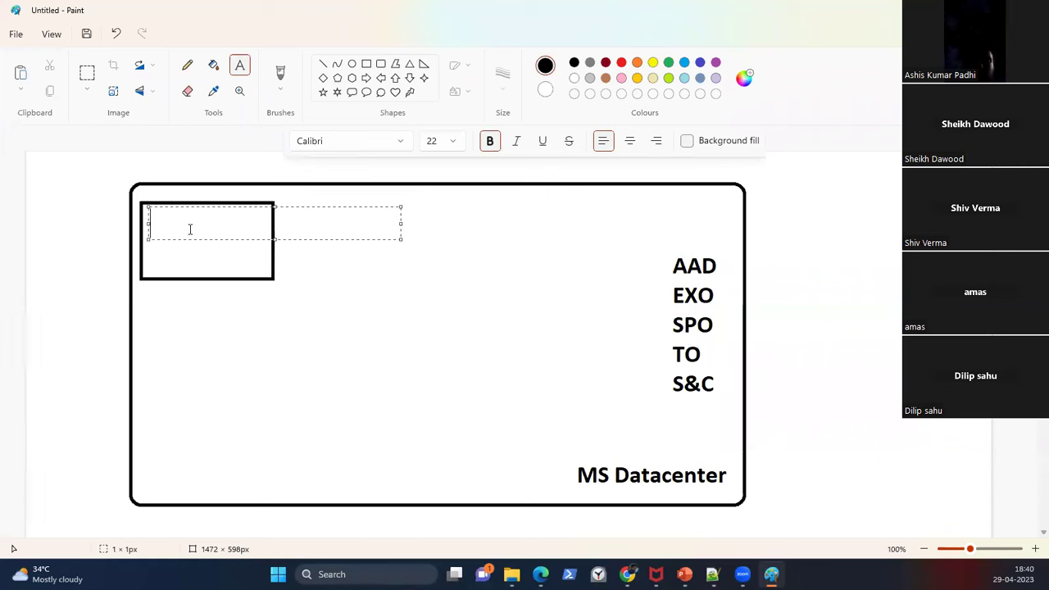
{"action": "type", "text": "Joyatres."}
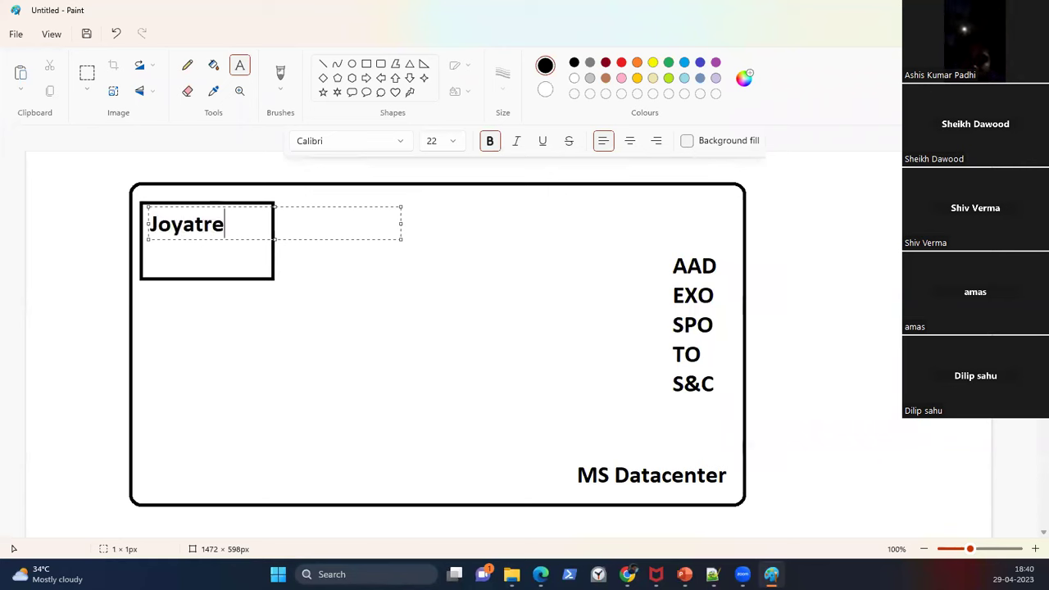
{"action": "type", "text": "com"}
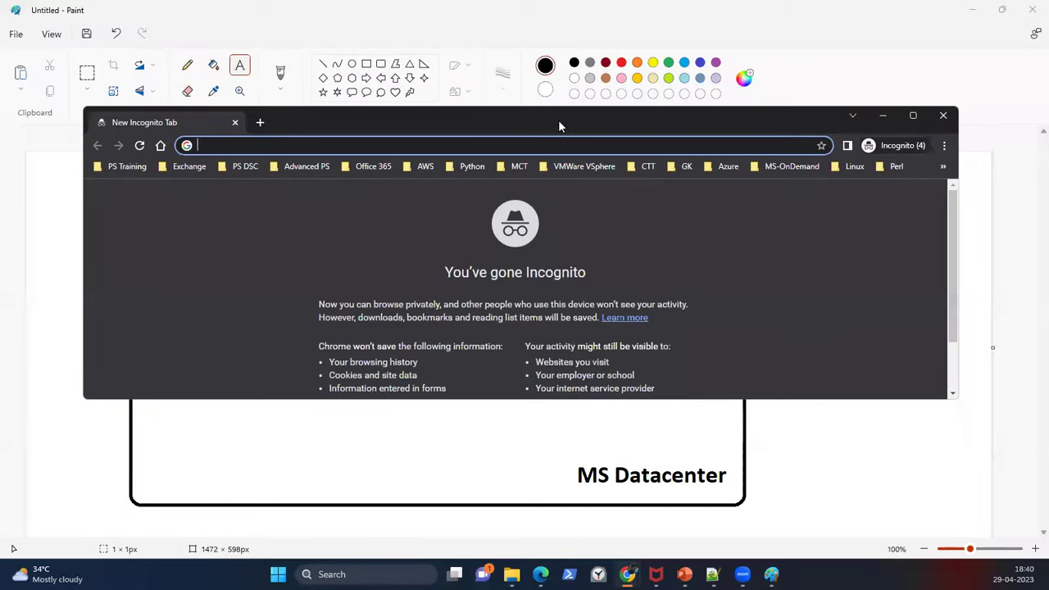
Step: Maximize the incognito window and search Google for 'Office 365 E3 Trial'
{"action": "double_click", "coordinate": [559, 125]}
{"action": "type", "text": "go"}
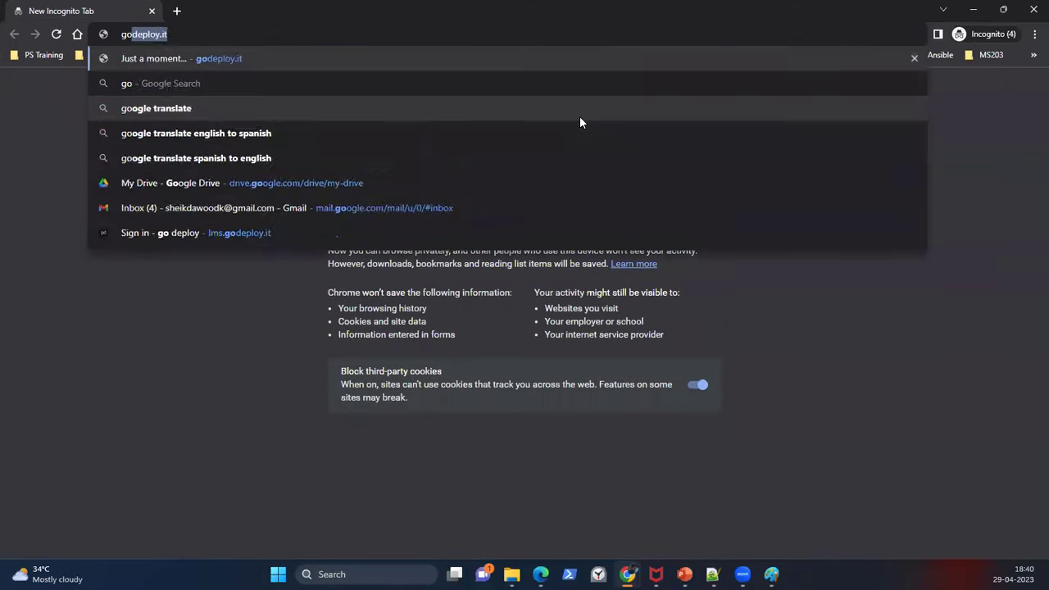
{"action": "type", "text": "ogle.com"}
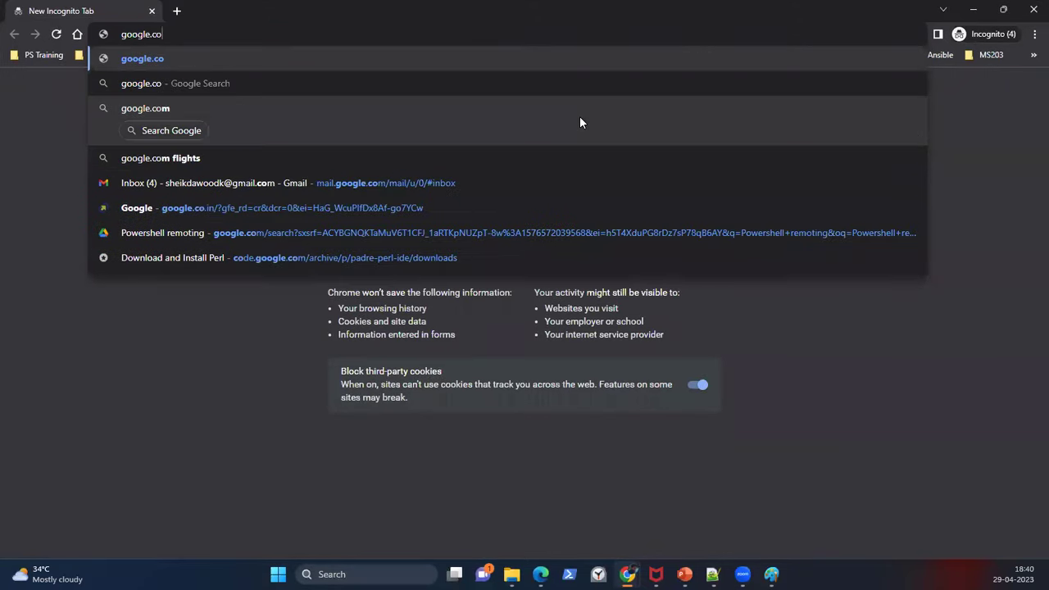
{"action": "key", "text": "Return"}
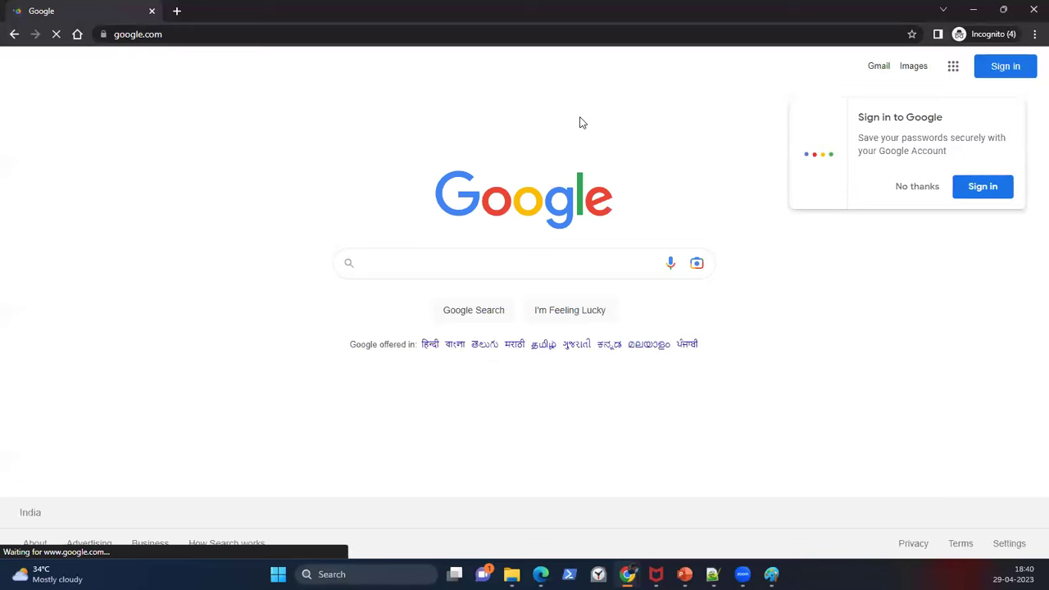
{"action": "type", "text": "Office 365 "}
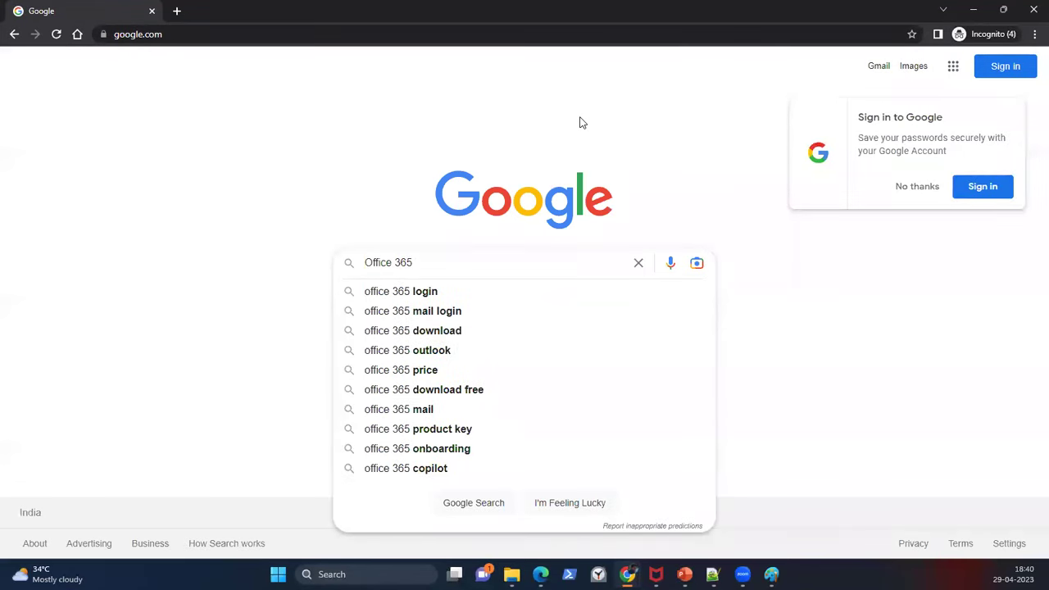
{"action": "type", "text": "E3 Lican"}
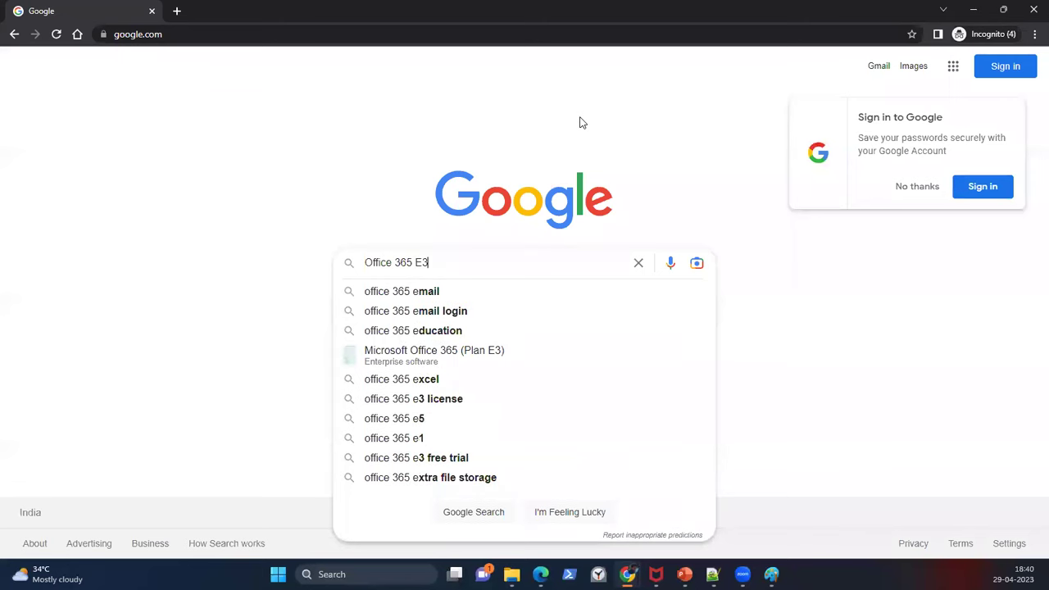
{"action": "key", "text": "BackSpace"}
{"action": "key", "text": "BackSpace"}
{"action": "key", "text": "BackSpace"}
{"action": "key", "text": "BackSpace"}
{"action": "key", "text": "BackSpace"}
{"action": "type", "text": "Trial"}
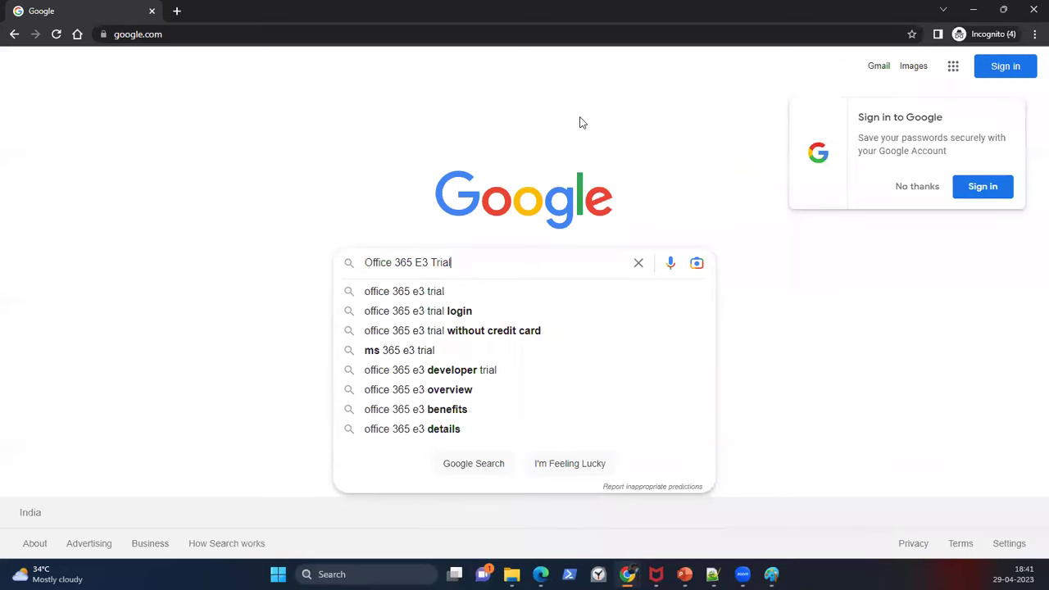
{"action": "key", "text": "Return"}
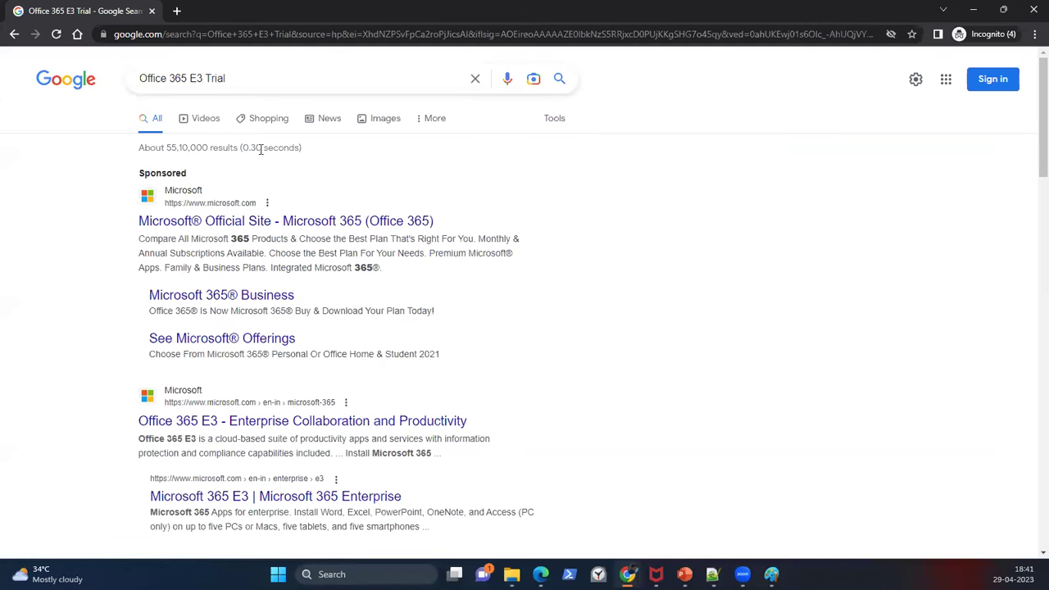
Step: Open the 'Microsoft 365 E3 | Microsoft 365 Enterprise' result in a new tab and view it
{"action": "scroll", "coordinate": [244, 300], "scroll_direction": "down", "scroll_amount": 1}
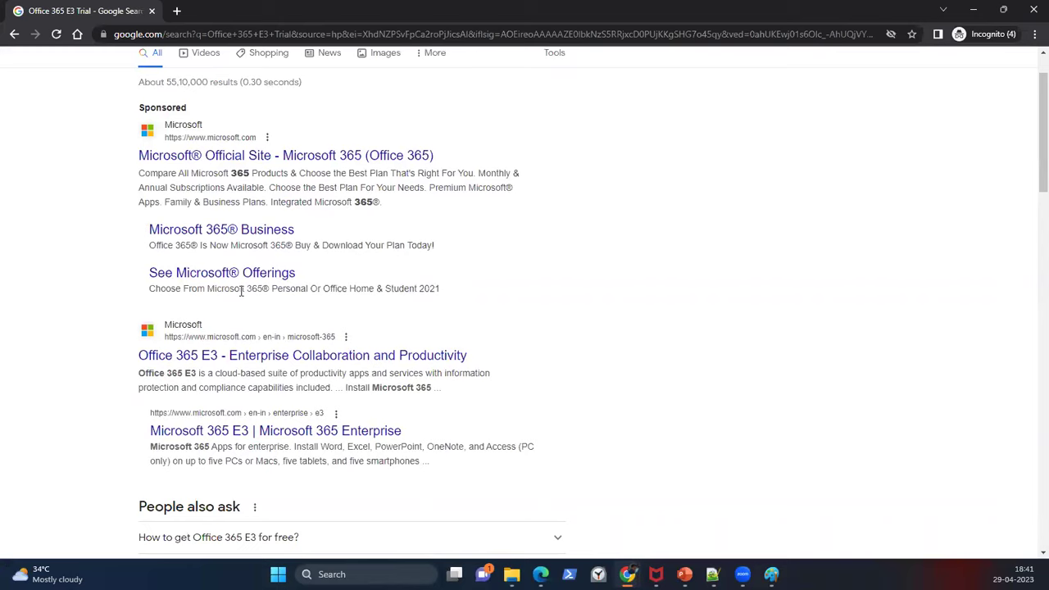
{"action": "scroll", "coordinate": [227, 289], "scroll_direction": "down", "scroll_amount": 2}
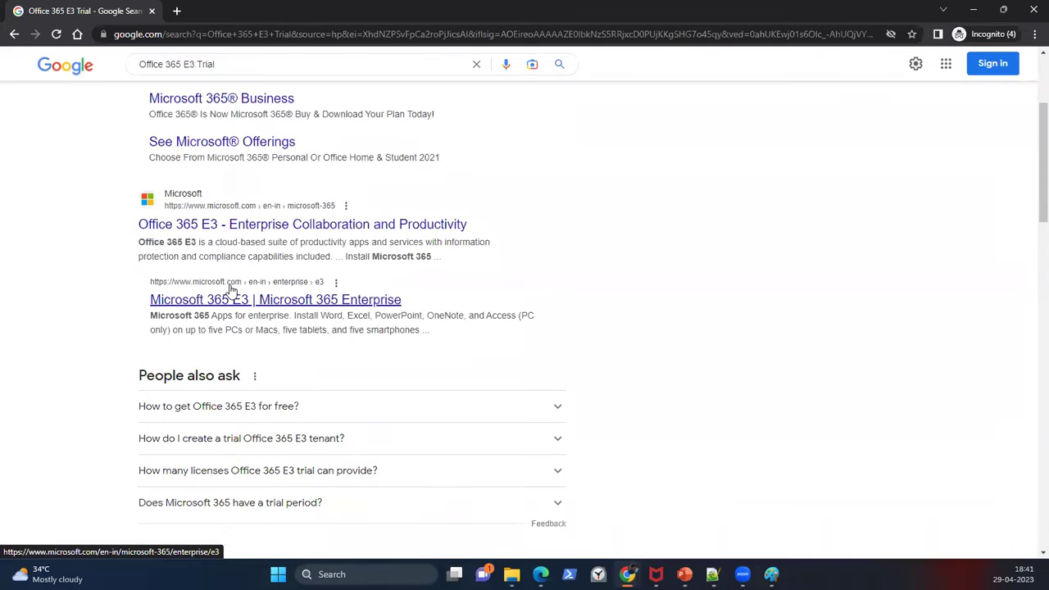
{"action": "middle_click", "coordinate": [236, 302]}
{"action": "left_click", "coordinate": [246, 12]}
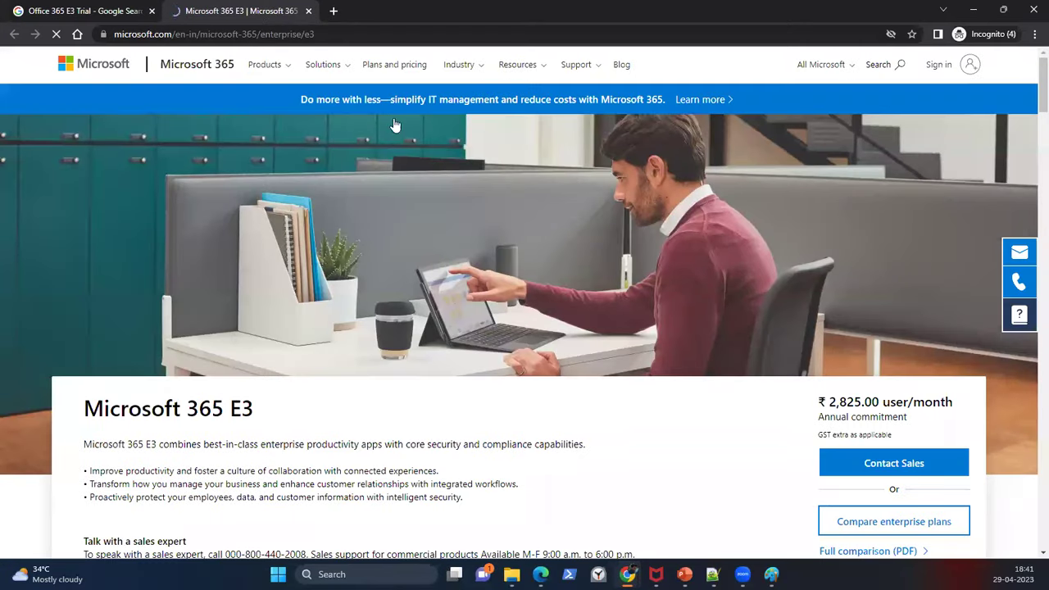
{"action": "left_click", "coordinate": [539, 36]}
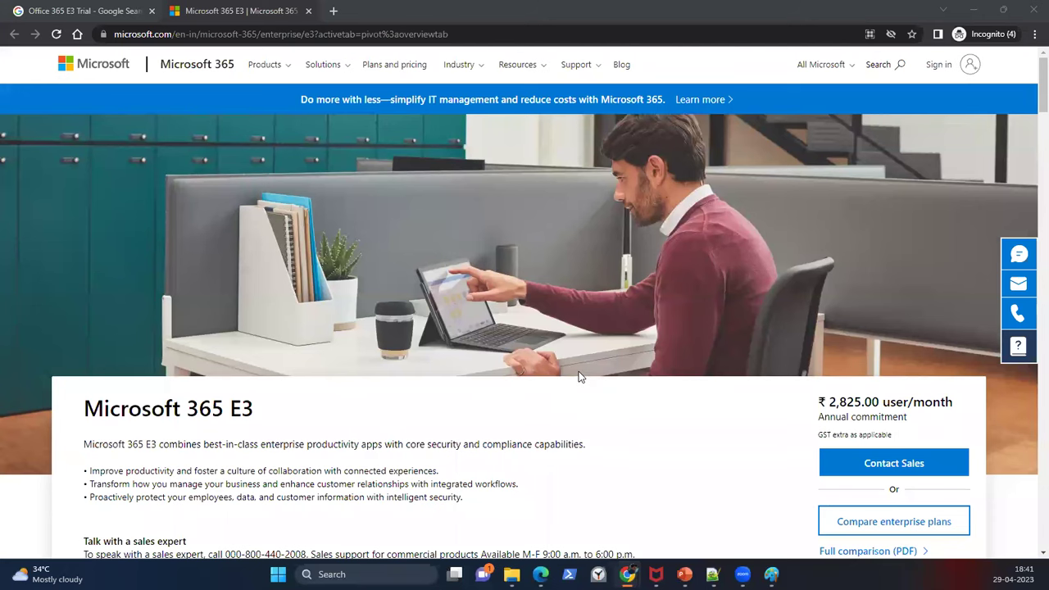
{"action": "scroll", "coordinate": [579, 376], "scroll_direction": "down", "scroll_amount": 2}
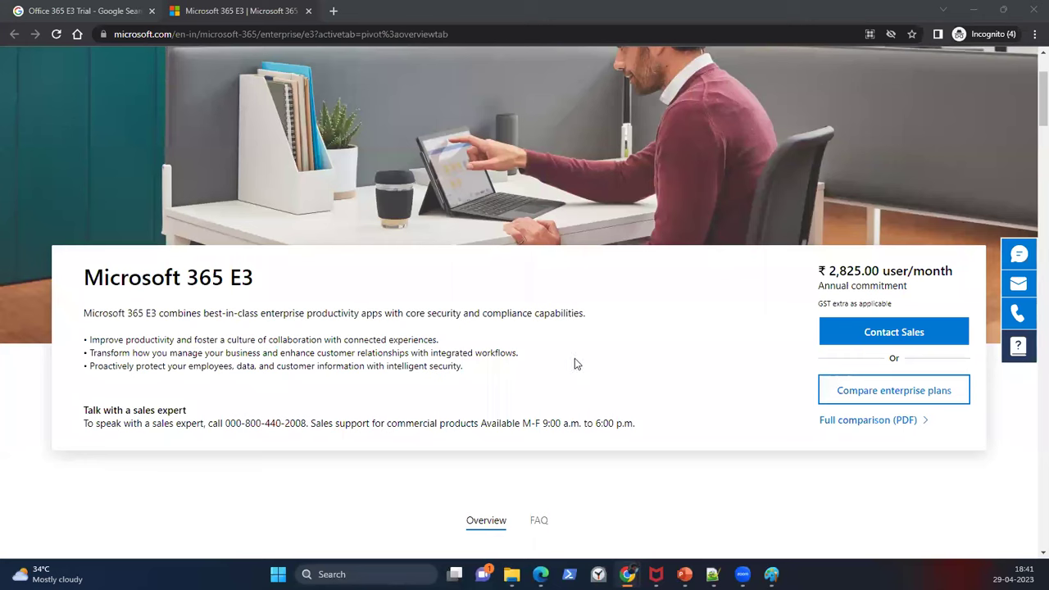
Step: Download the 'Modern Work Plan Comparison - Enterprise' PDF and save it to the Desktop
{"action": "left_click", "coordinate": [850, 421]}
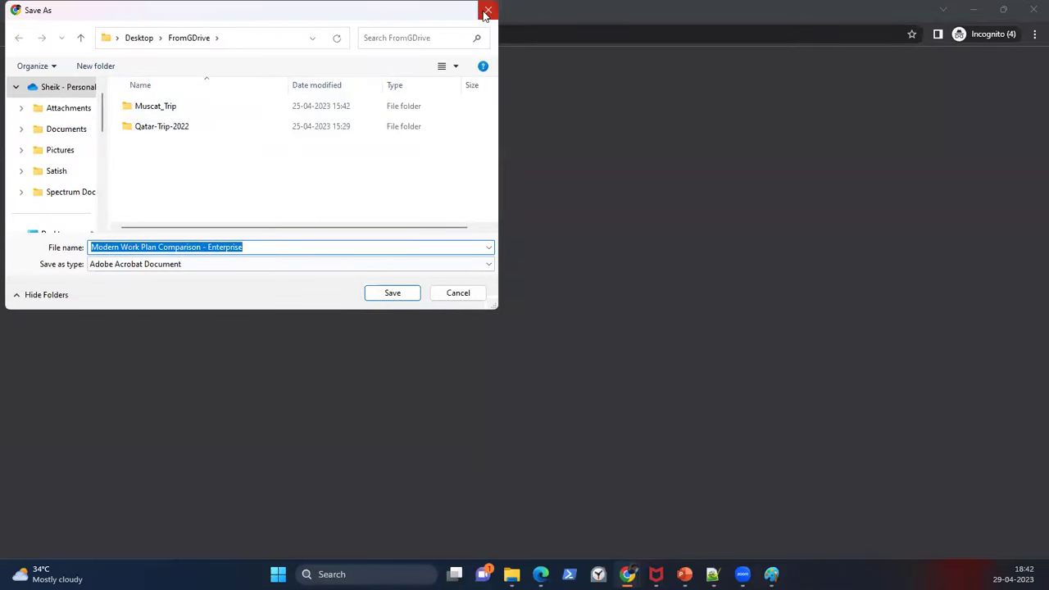
{"action": "scroll", "coordinate": [47, 110], "scroll_direction": "up", "scroll_amount": 1}
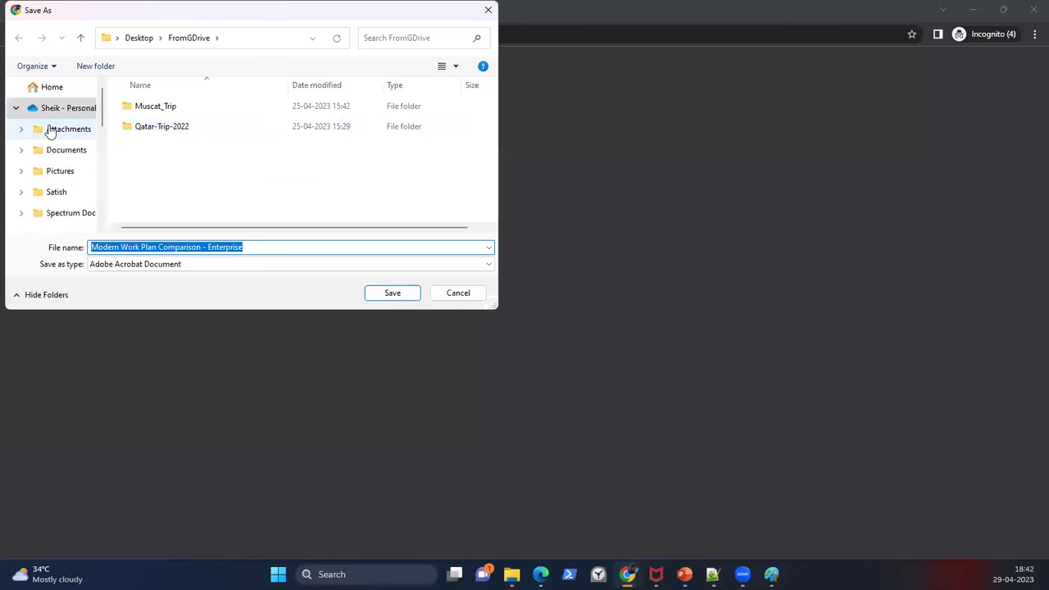
{"action": "left_click", "coordinate": [54, 89]}
{"action": "left_click", "coordinate": [388, 294]}
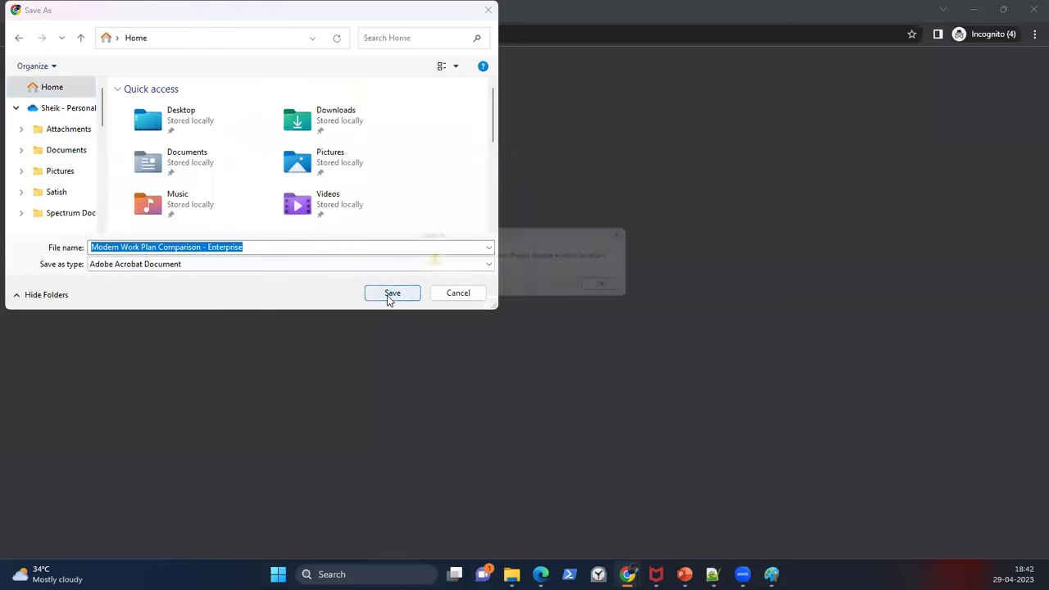
{"action": "left_click", "coordinate": [610, 287]}
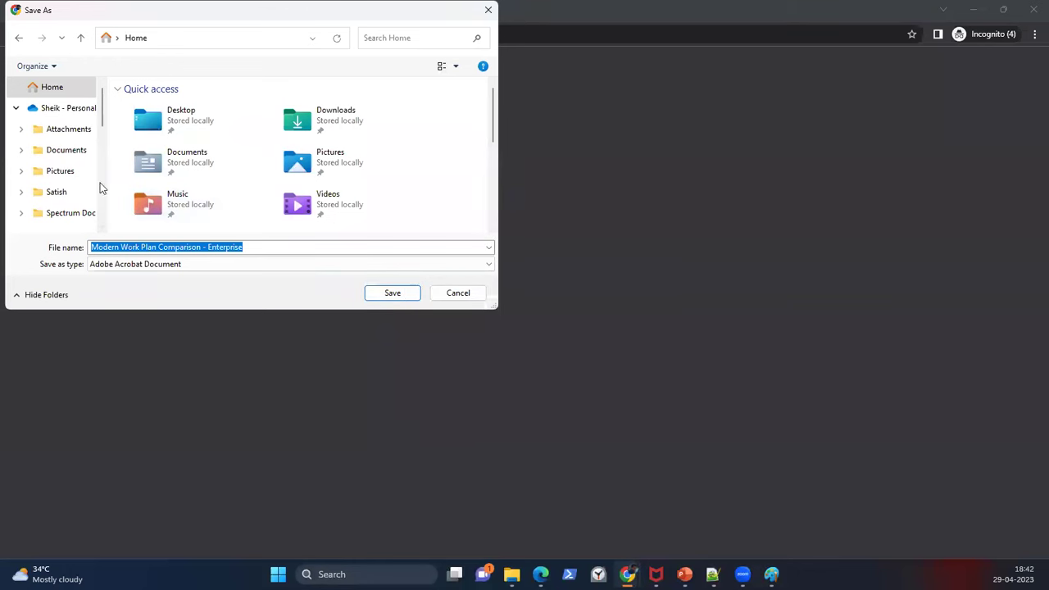
{"action": "scroll", "coordinate": [66, 181], "scroll_direction": "down", "scroll_amount": 1}
{"action": "left_click", "coordinate": [58, 193]}
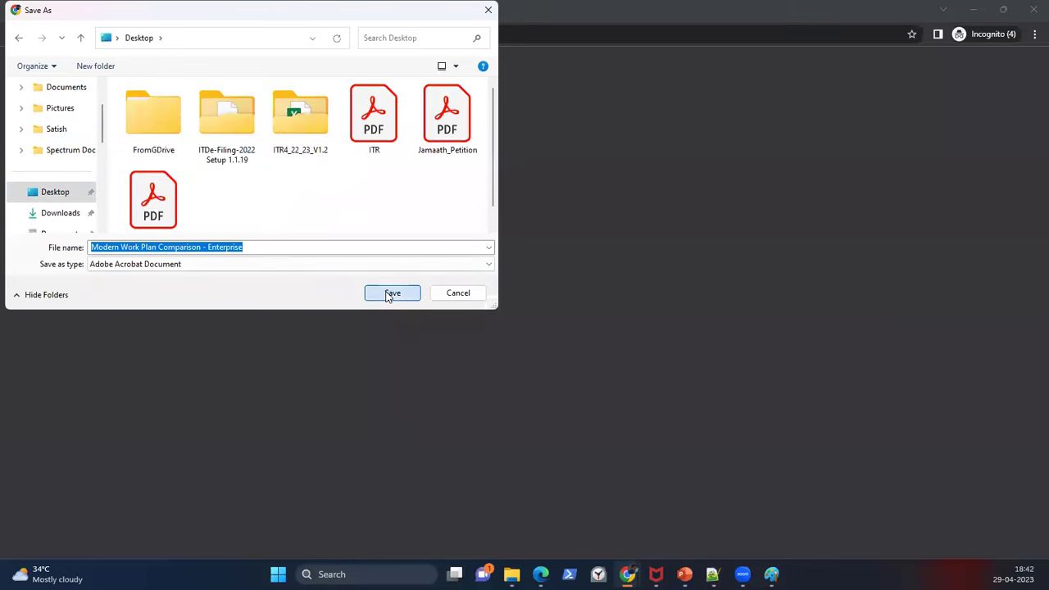
{"action": "left_click", "coordinate": [392, 293]}
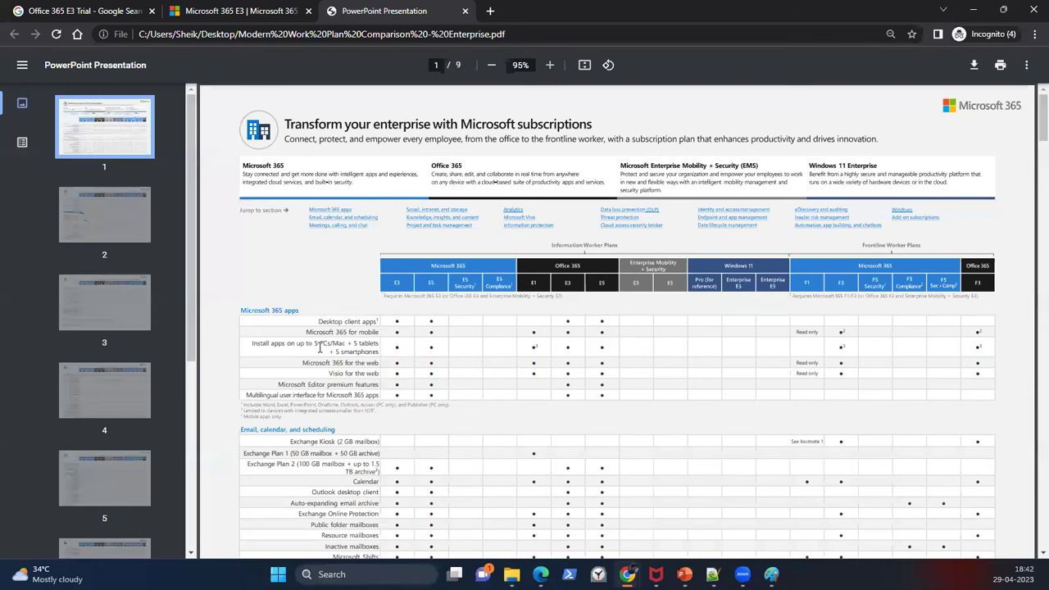
Step: Zoom the comparison PDF to 125% and highlight 'Install apps on up to' in the apps table
{"action": "left_click", "coordinate": [548, 65]}
{"action": "left_click", "coordinate": [549, 65]}
{"action": "left_click", "coordinate": [548, 65]}
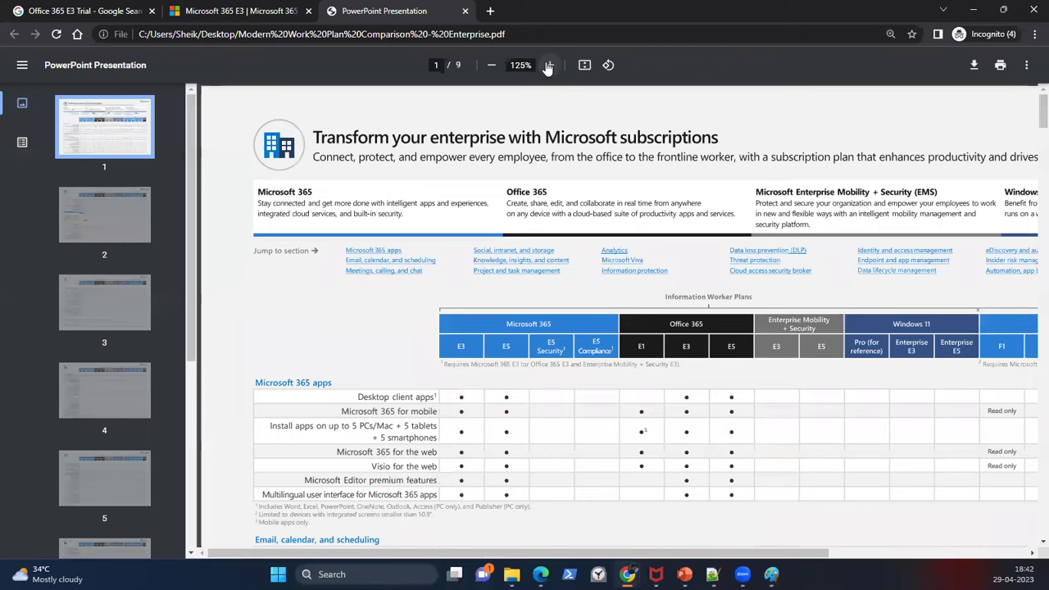
{"action": "scroll", "coordinate": [517, 280], "scroll_direction": "down", "scroll_amount": 2}
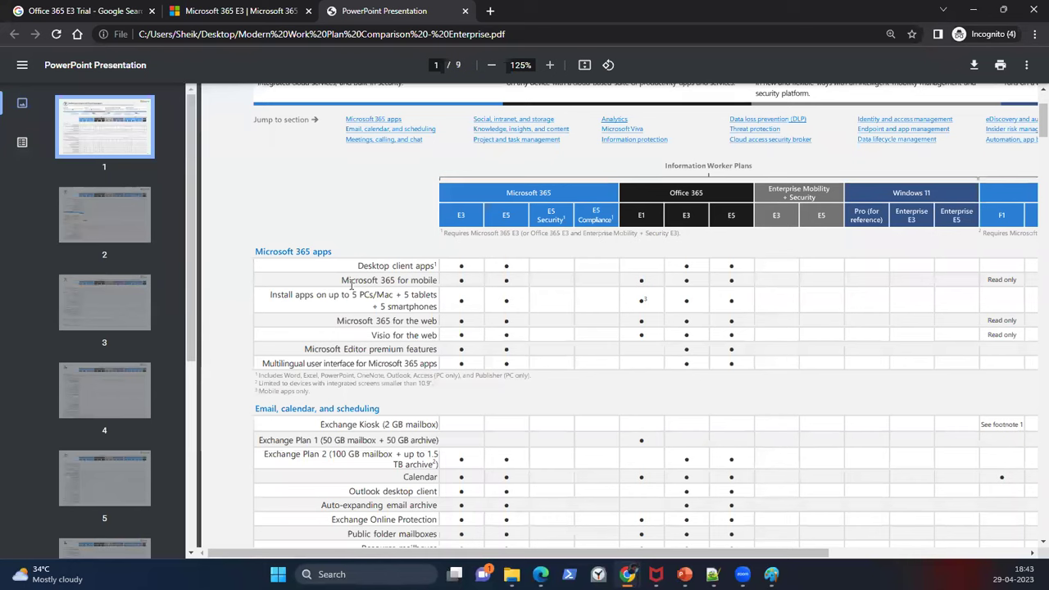
{"action": "left_click_drag", "start_coordinate": [272, 295], "coordinate": [352, 297]}
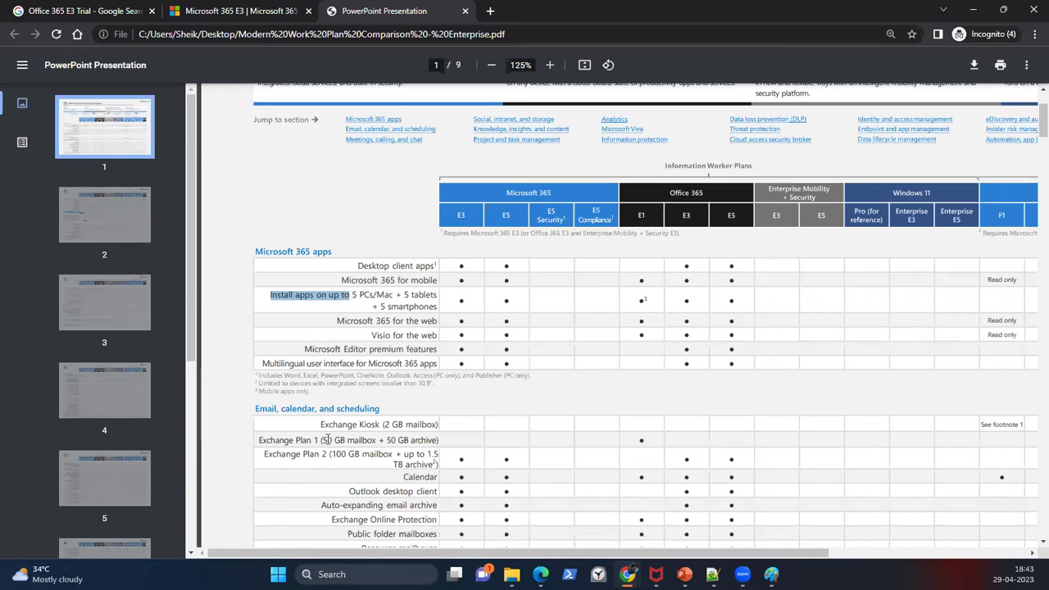
{"action": "scroll", "coordinate": [327, 440], "scroll_direction": "down", "scroll_amount": 1}
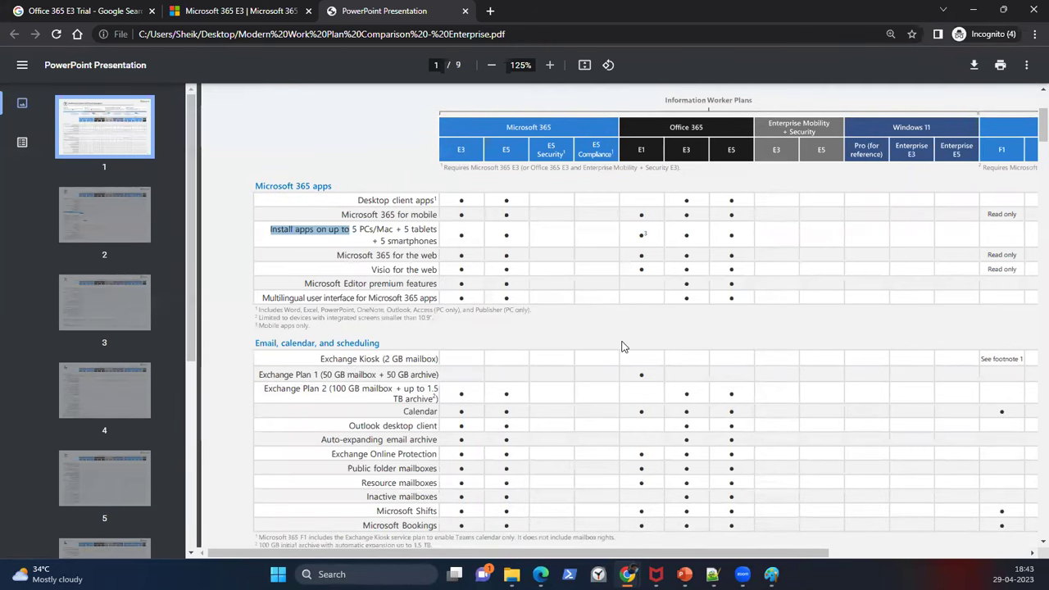
Step: Clear the PDF text selection and return to the Microsoft 365 E3 product page
{"action": "left_click", "coordinate": [639, 373]}
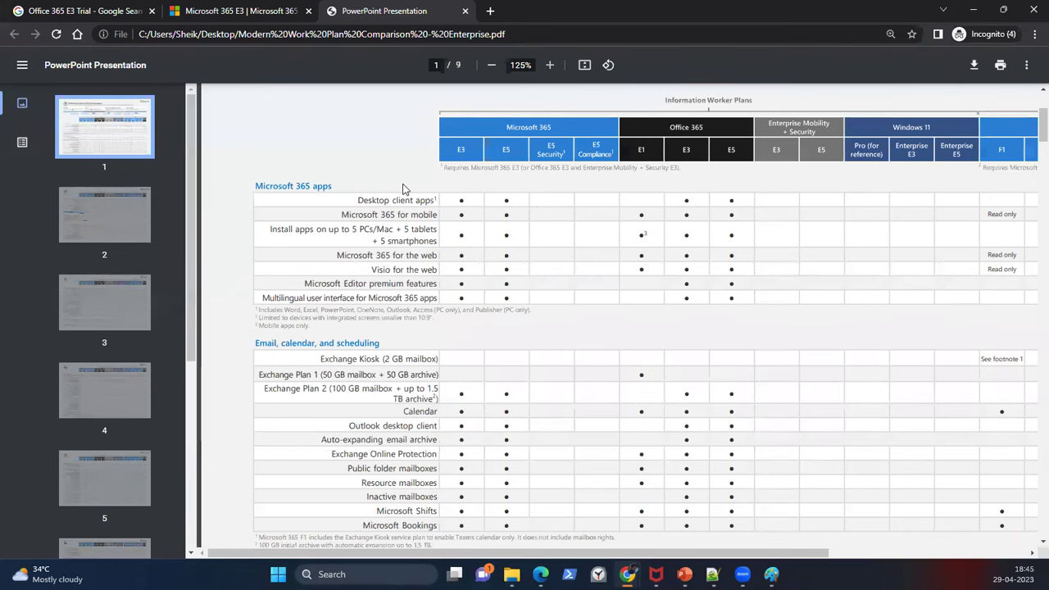
{"action": "left_click", "coordinate": [215, 12]}
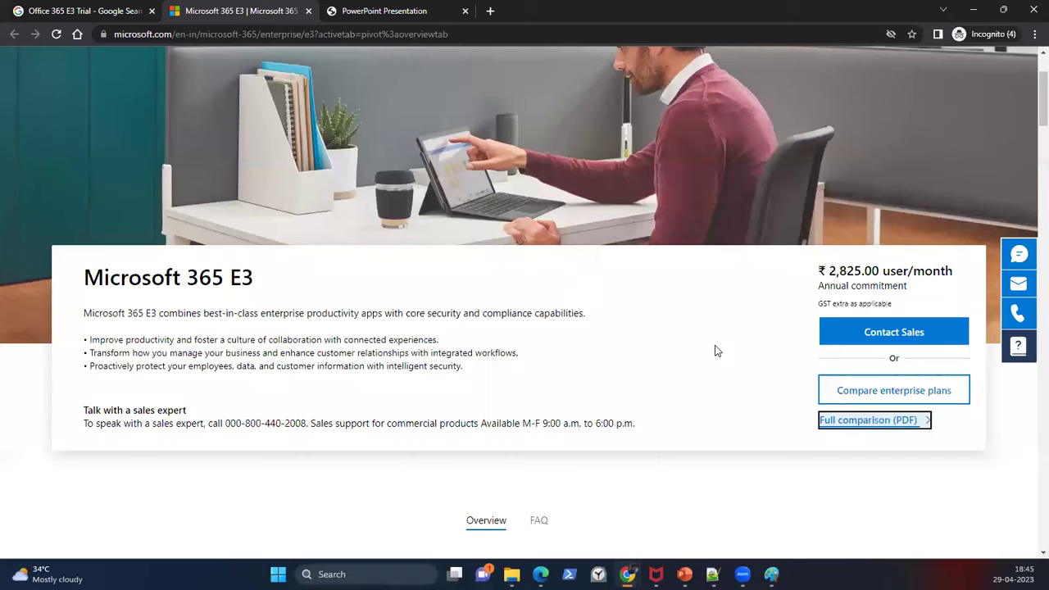
{"action": "scroll", "coordinate": [715, 351], "scroll_direction": "up", "scroll_amount": 2}
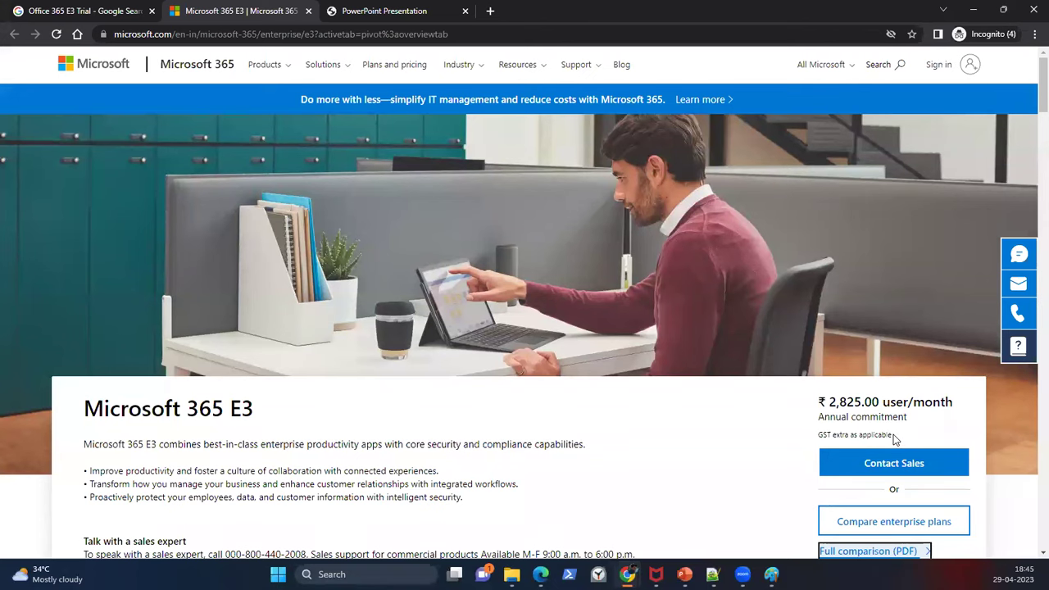
{"action": "scroll", "coordinate": [894, 440], "scroll_direction": "down", "scroll_amount": 1}
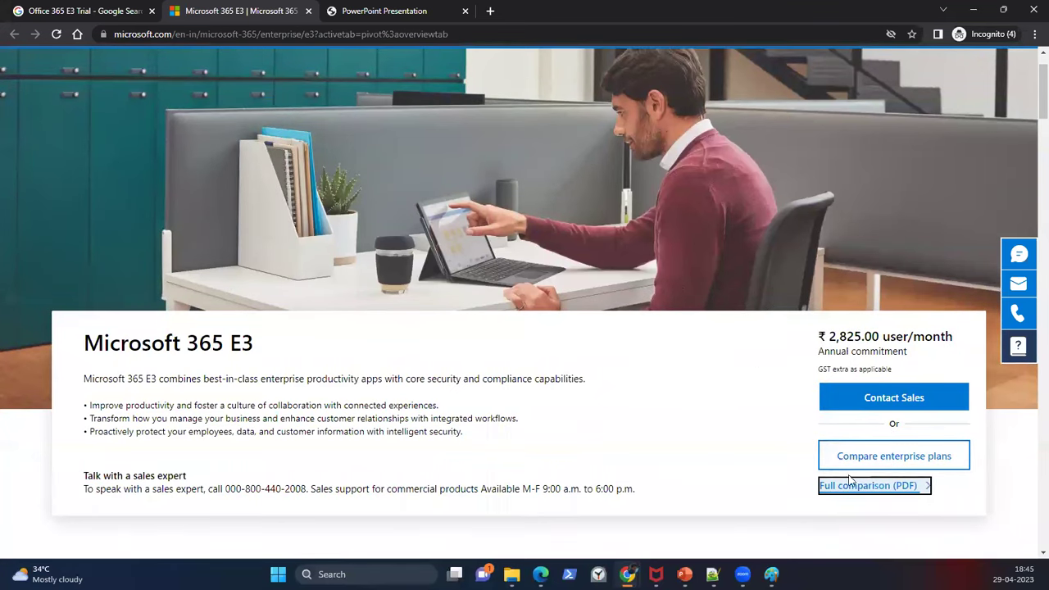
{"action": "left_click", "coordinate": [882, 494]}
{"action": "scroll", "coordinate": [274, 173], "scroll_direction": "up", "scroll_amount": 1}
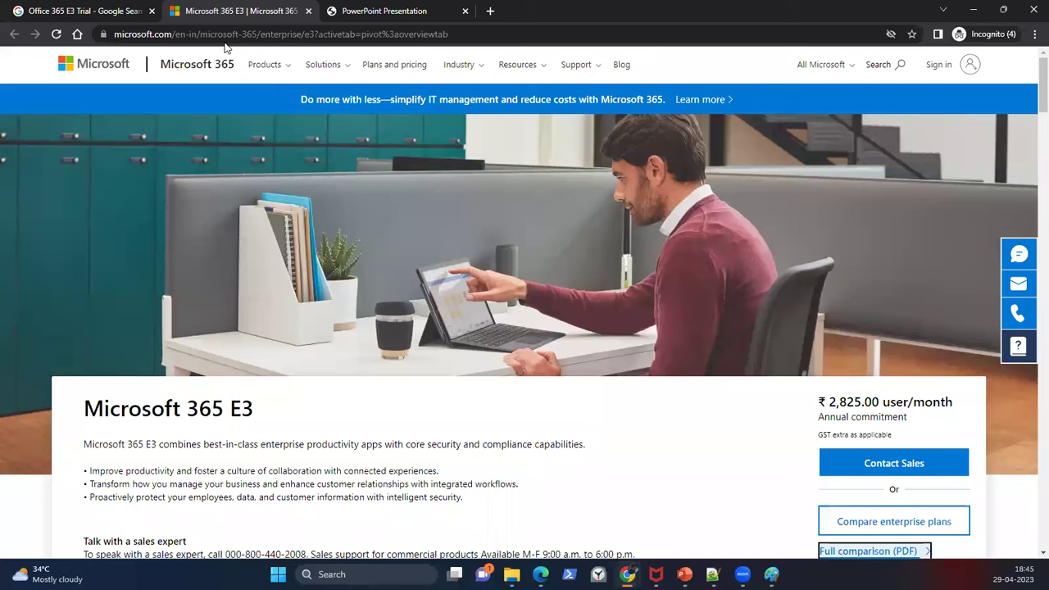
{"action": "left_click", "coordinate": [196, 35]}
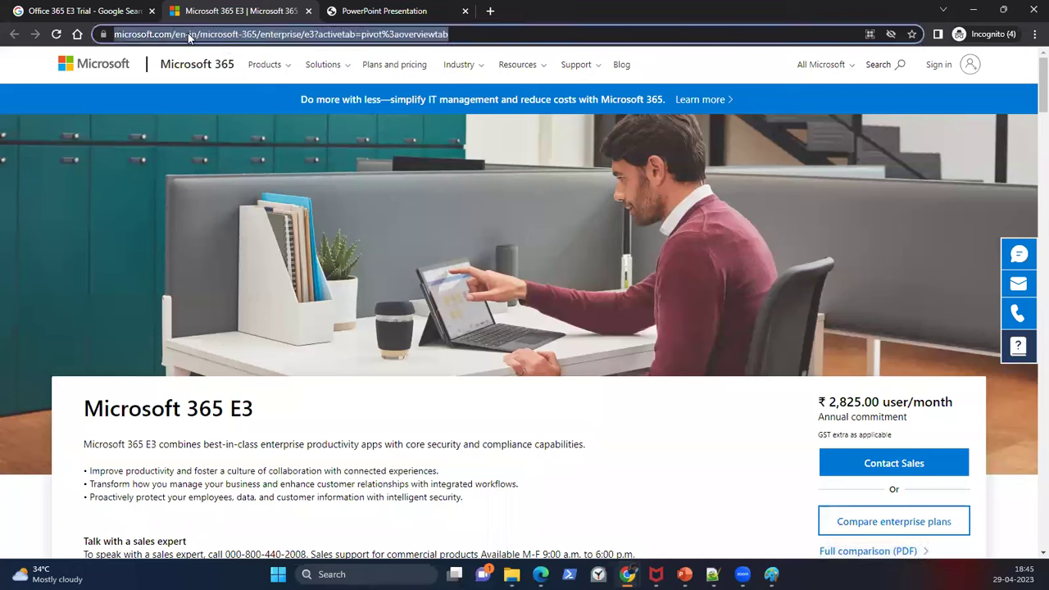
Step: Change the page address region from en-in to en-us to load the US $36.00 pricing
{"action": "left_click", "coordinate": [230, 36]}
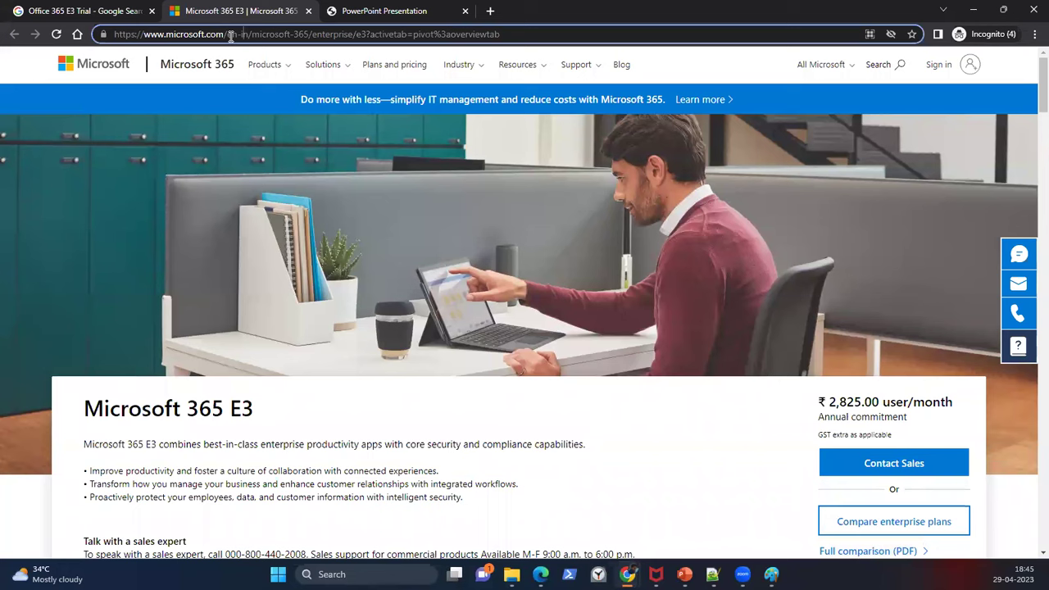
{"action": "key", "text": "Delete"}
{"action": "key", "text": "Delete"}
{"action": "type", "text": "us"}
{"action": "key", "text": "Return"}
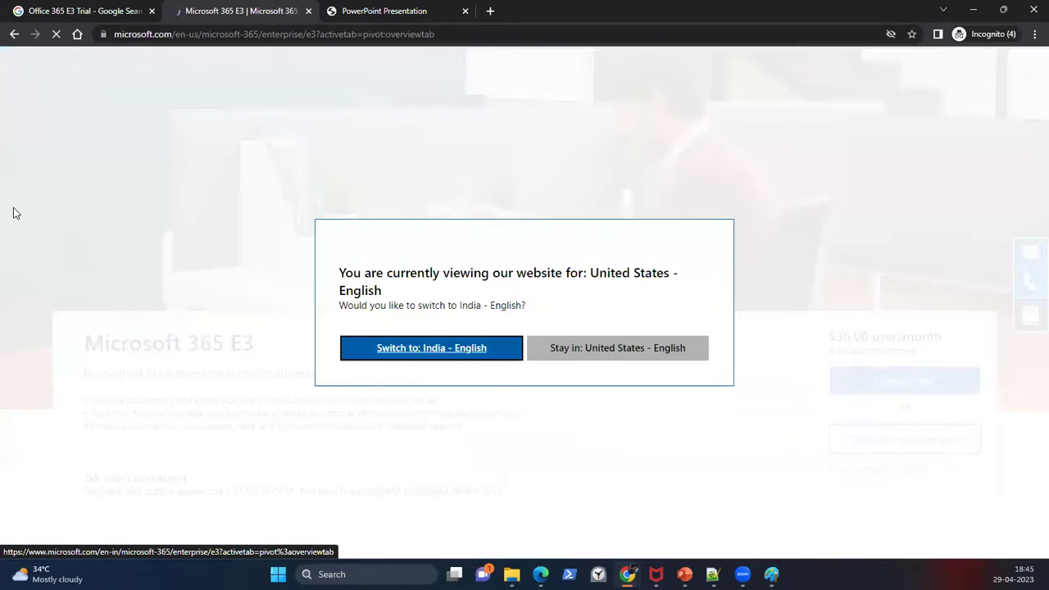
Step: Choose to stay on the United States - English site and scroll down the E3 page
{"action": "left_click", "coordinate": [636, 350]}
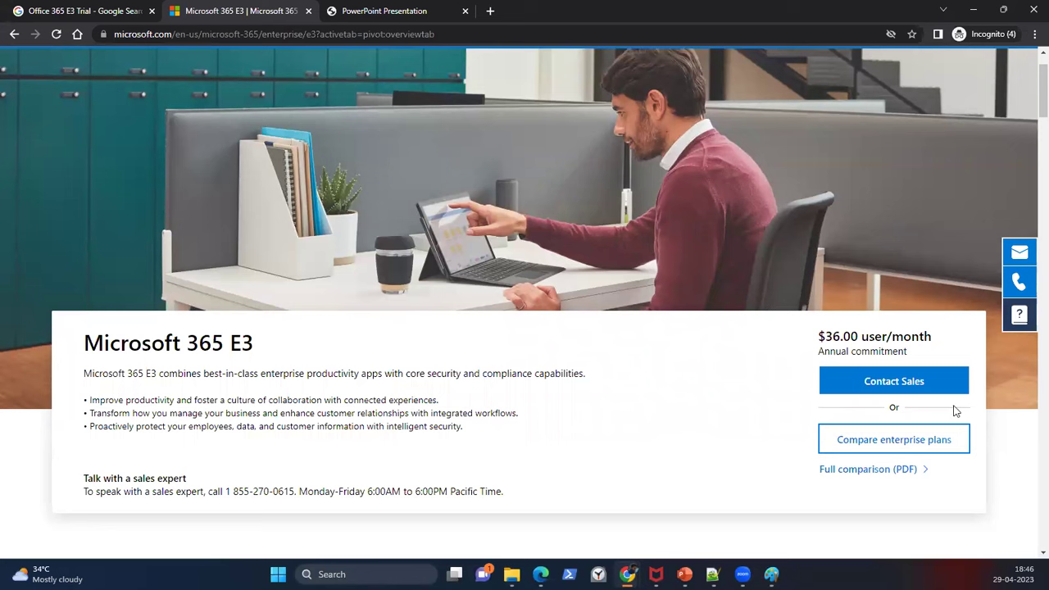
{"action": "scroll", "coordinate": [904, 459], "scroll_direction": "down", "scroll_amount": 2}
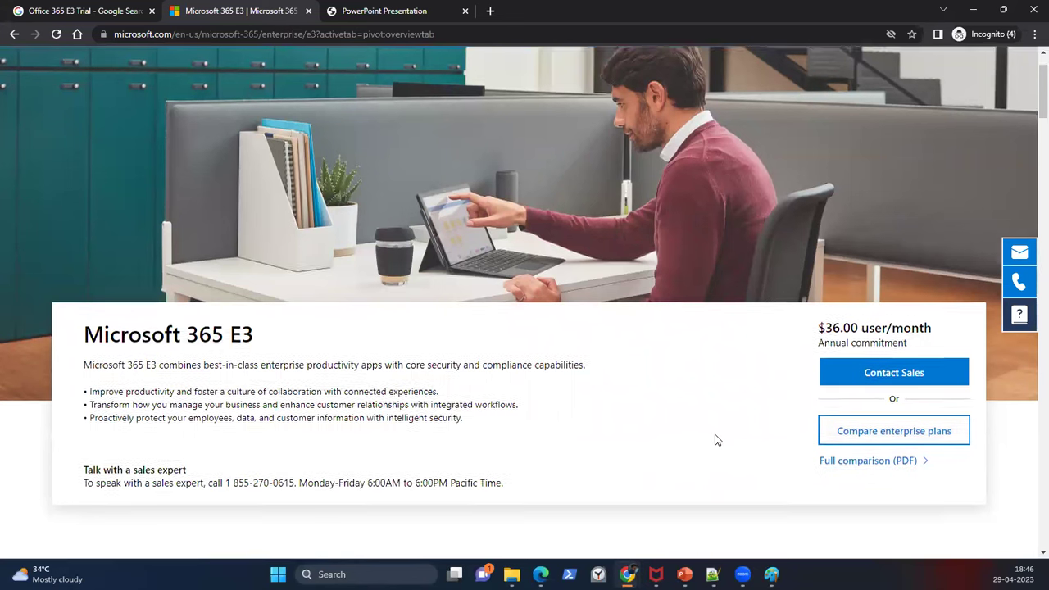
{"action": "scroll", "coordinate": [715, 440], "scroll_direction": "up", "scroll_amount": 3}
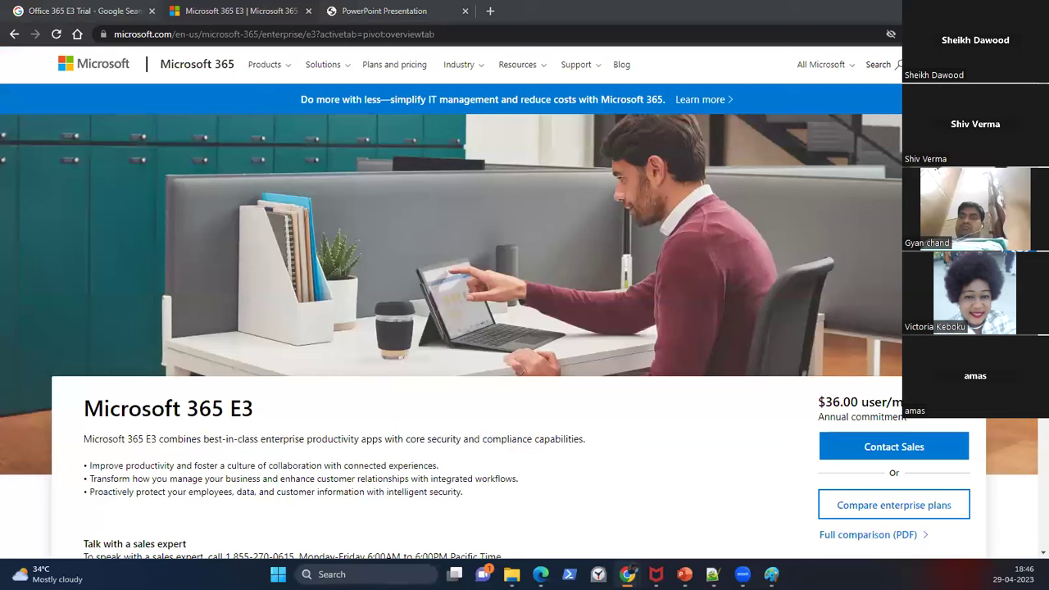
{"action": "scroll", "coordinate": [491, 262], "scroll_direction": "down", "scroll_amount": 1}
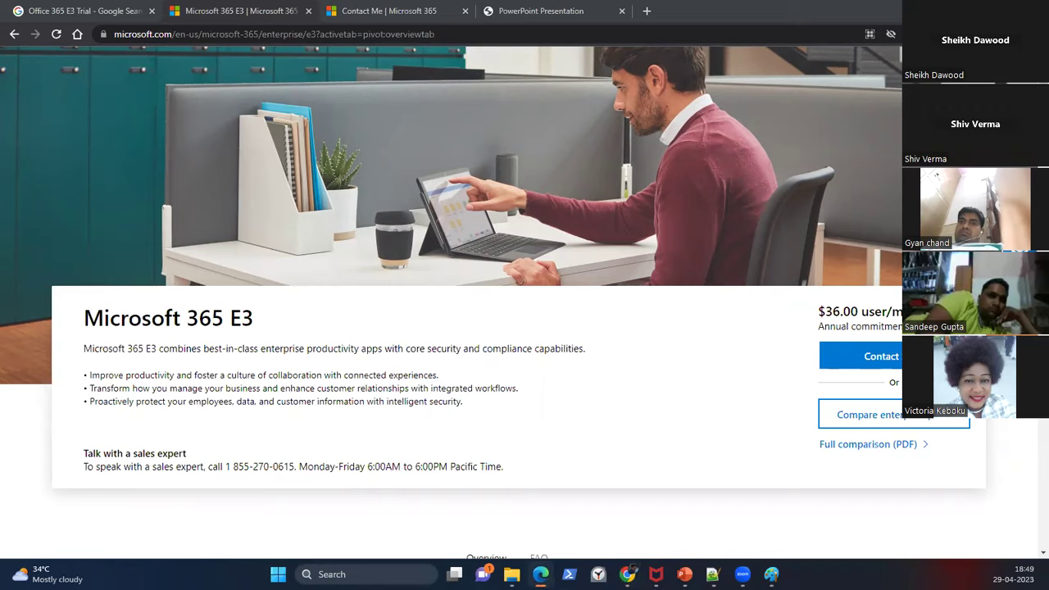
Step: Switch to the browser window showing the Microsoft 365 home page
{"action": "key", "text": "alt+Tab"}
Step: Maximize the Microsoft 365 home page in Edge and the blank Notepad++ document over it
{"action": "double_click", "coordinate": [397, 47]}
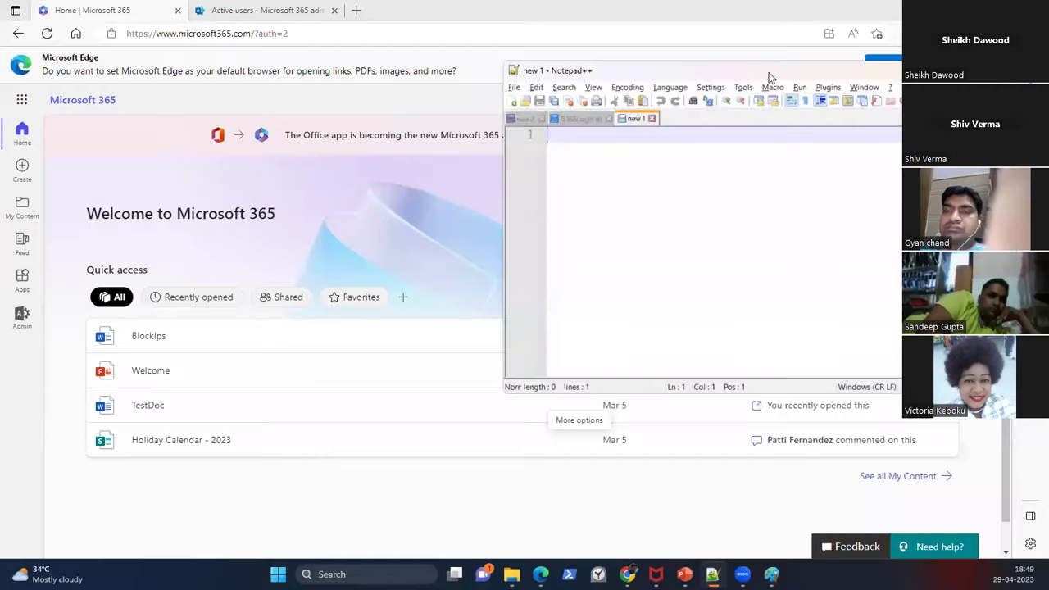
{"action": "double_click", "coordinate": [768, 72]}
Step: Type the heading 'Notes - Apr 29 - 2023' underlined by a row of dashes, ending on a new line
{"action": "type", "text": "Notes - "}
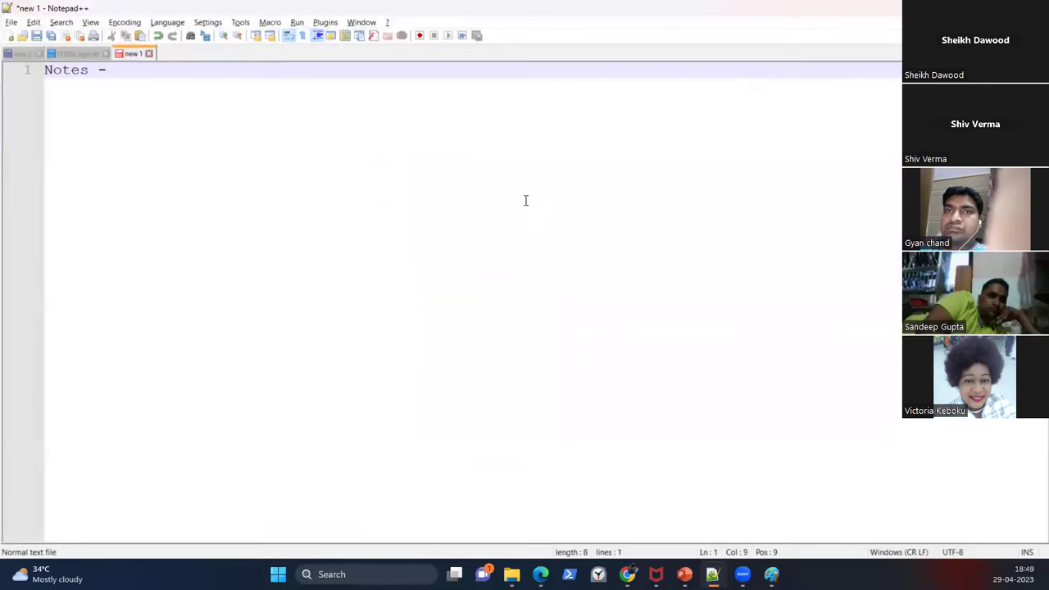
{"action": "type", "text": "A"}
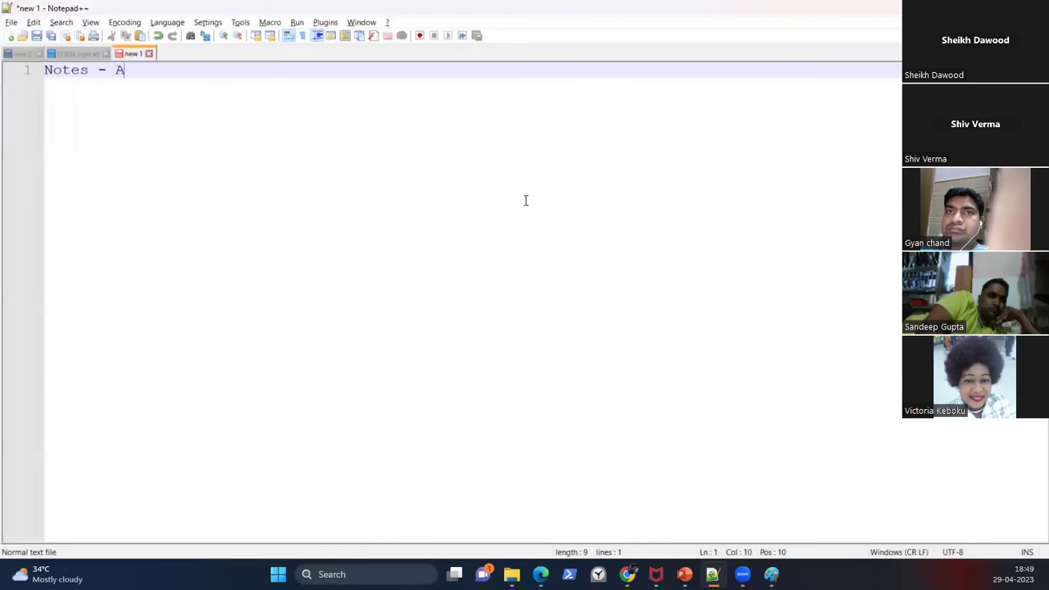
{"action": "type", "text": "pr 29"}
{"action": "key", "text": "Return"}
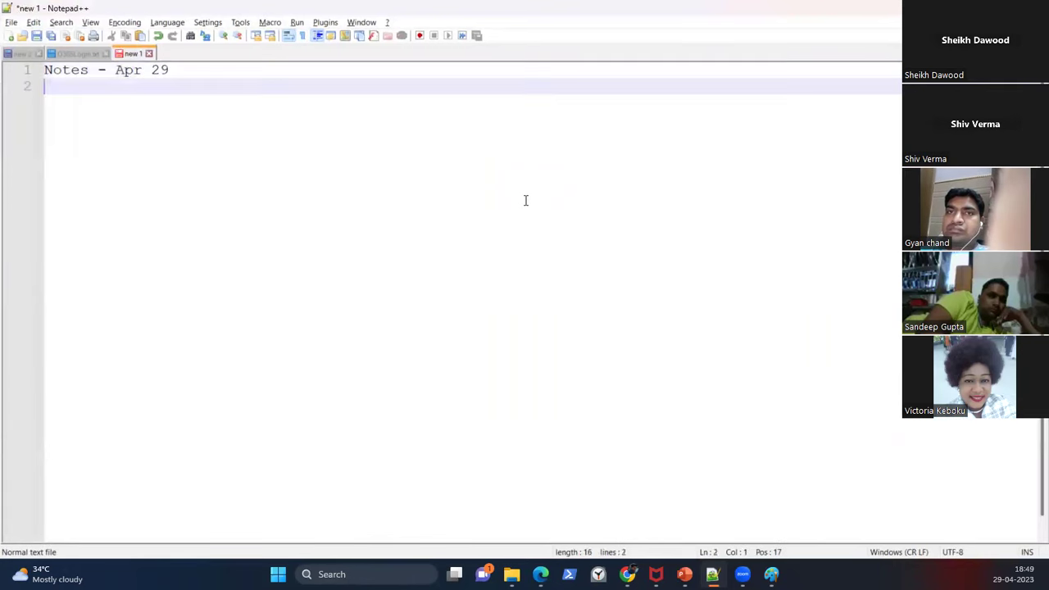
{"action": "key", "text": "BackSpace"}
{"action": "type", "text": "- 2023"}
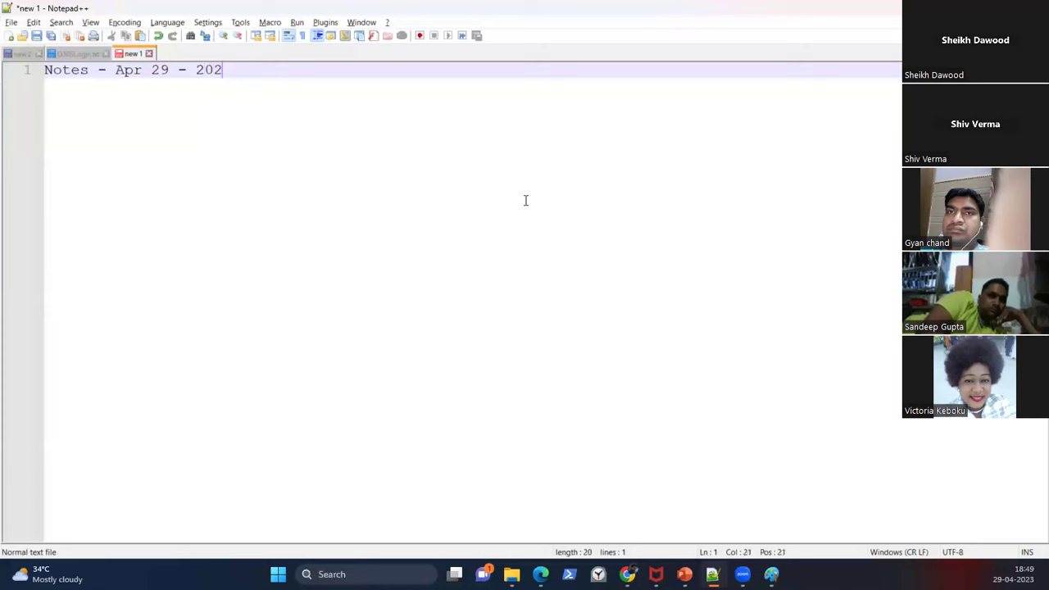
{"action": "key", "text": "Return"}
{"action": "type", "text": "-------------------------"}
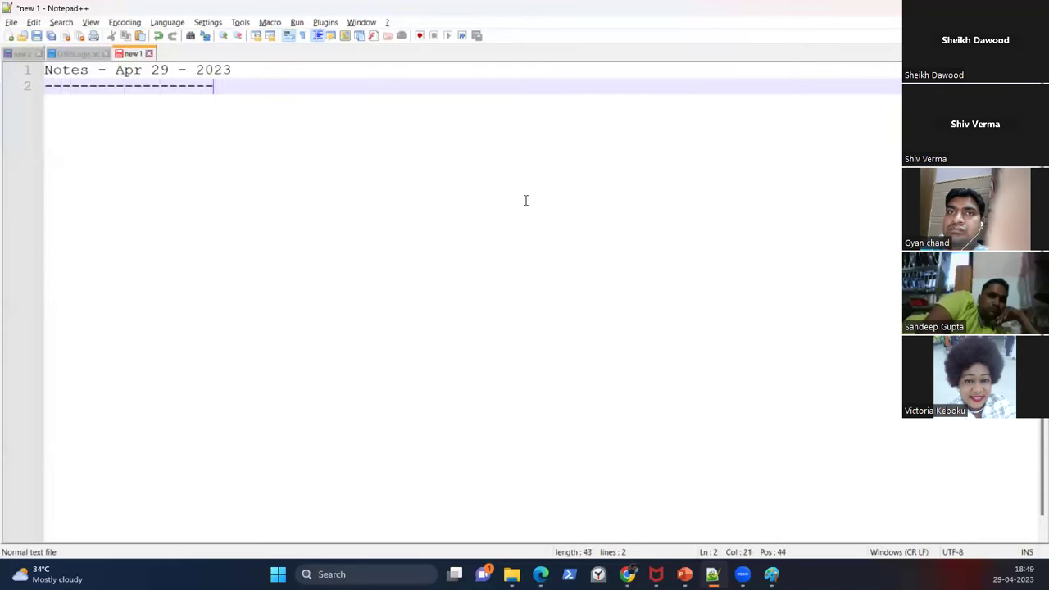
{"action": "key", "text": "BackSpace"}
{"action": "key", "text": "BackSpace"}
{"action": "key", "text": "BackSpace"}
{"action": "key", "text": "BackSpace"}
{"action": "key", "text": "Return"}
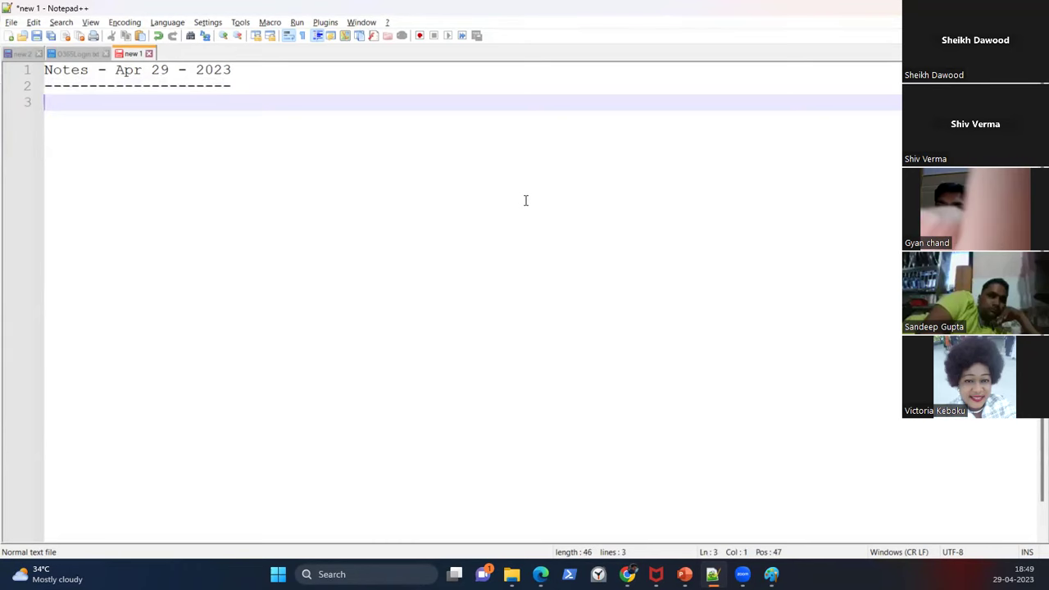
{"action": "type", "text": "www.p"}
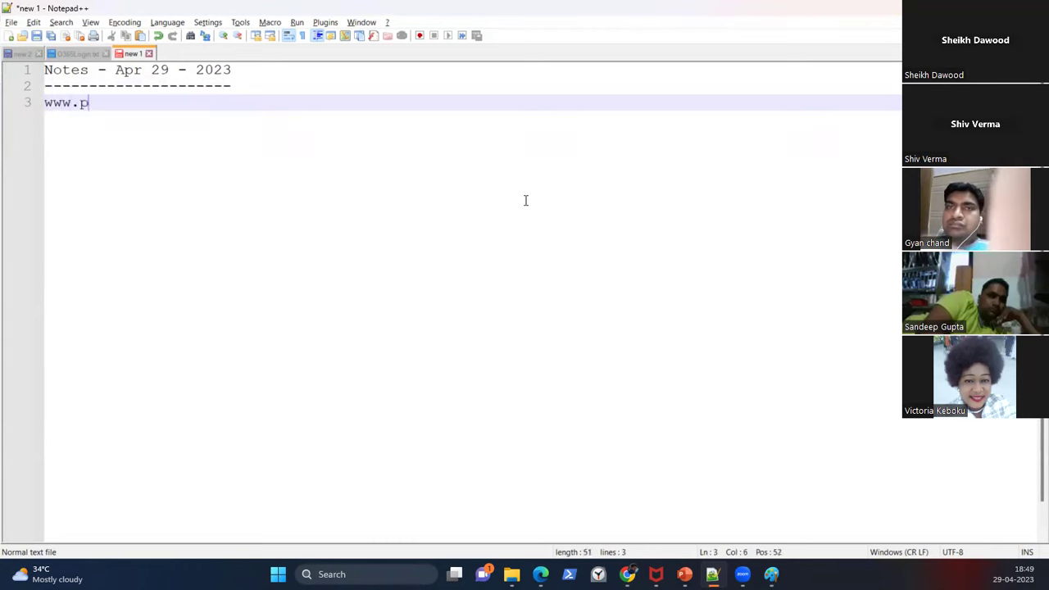
{"action": "type", "text": "ortal.office.com"}
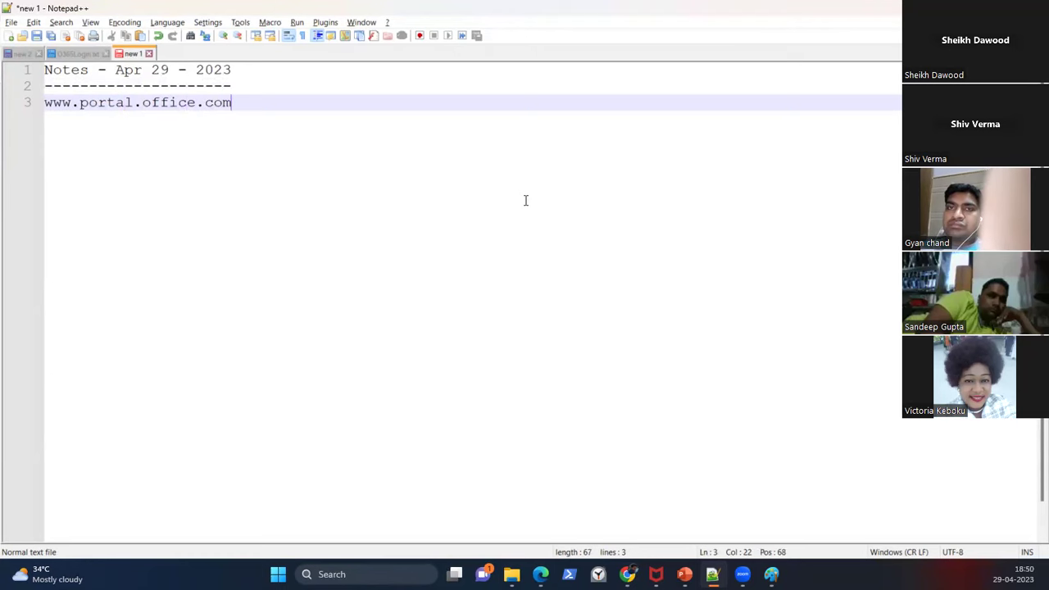
{"action": "key", "text": "Return"}
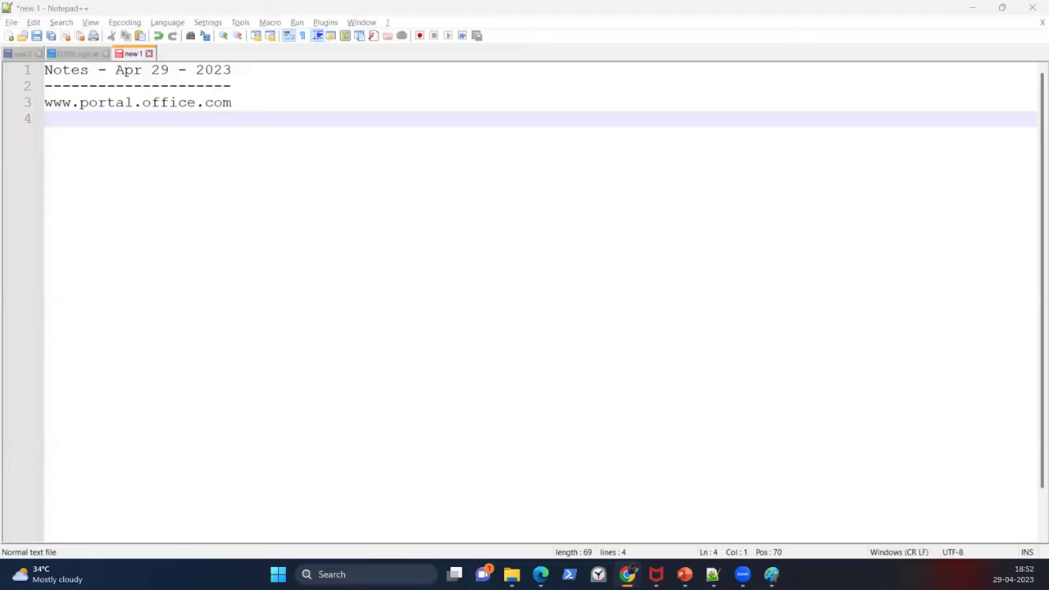
{"action": "key", "text": "alt+Tab"}
Step: Maximize the Office 365 E3 trial sign-up page and enter the work email address
{"action": "double_click", "coordinate": [671, 87]}
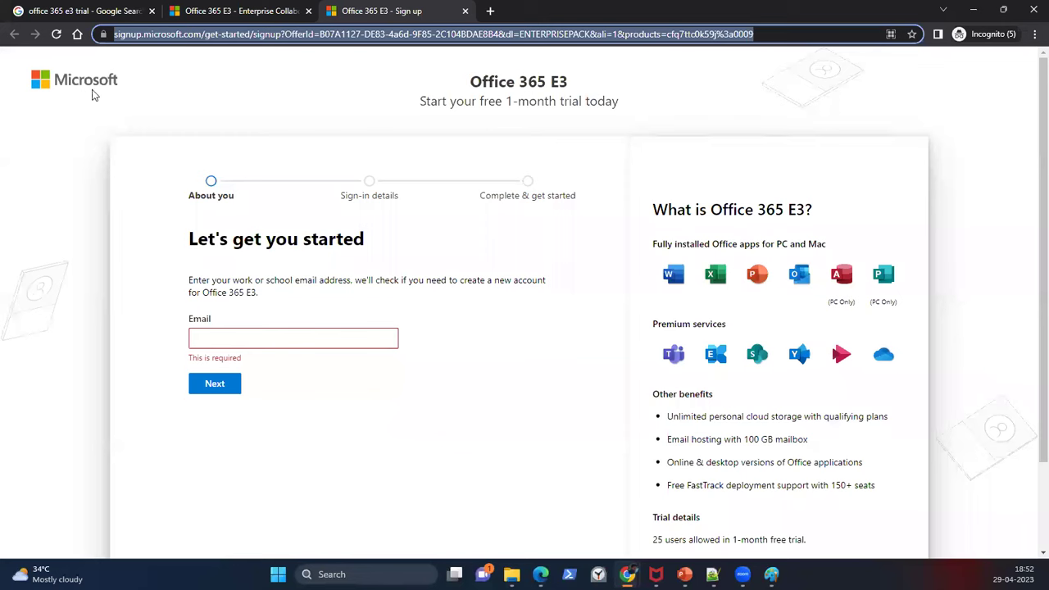
{"action": "left_click", "coordinate": [270, 338]}
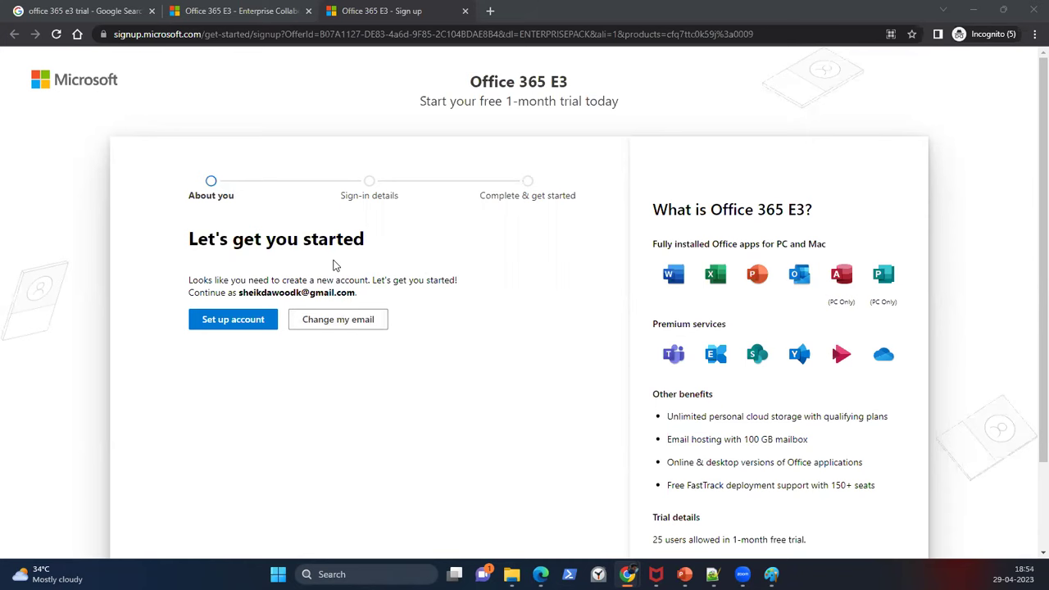
Step: Choose to create a new account and fill in the first name and surname
{"action": "left_click", "coordinate": [227, 320]}
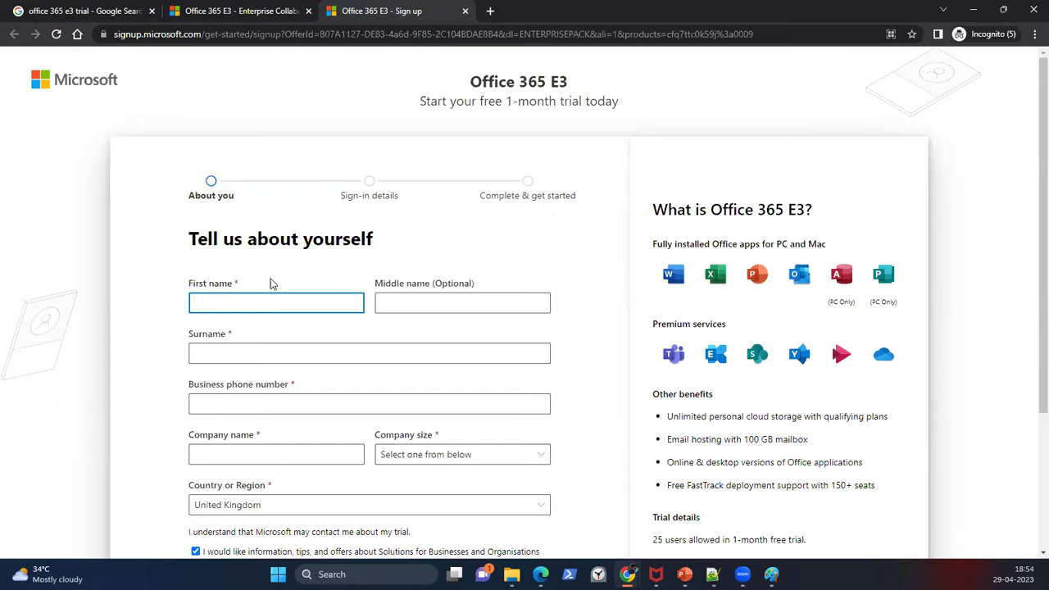
{"action": "scroll", "coordinate": [275, 287], "scroll_direction": "down", "scroll_amount": 2}
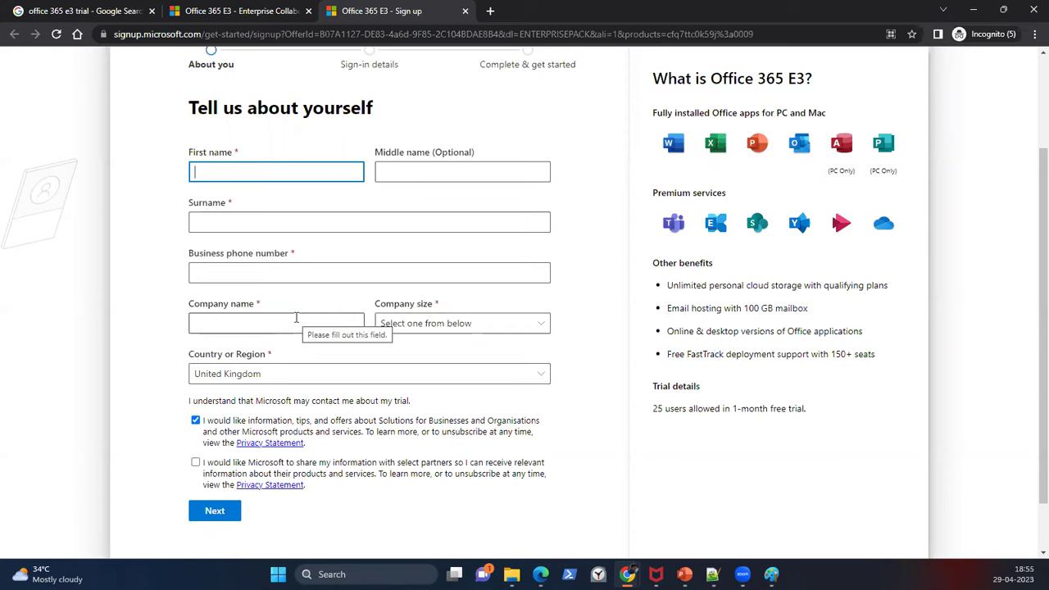
{"action": "key", "text": "Tab"}
{"action": "key", "text": "Tab"}
{"action": "key", "text": "Tab"}
Step: Enter the company name, choose 5-9 people as company size, and set the country to India
{"action": "left_click", "coordinate": [298, 322]}
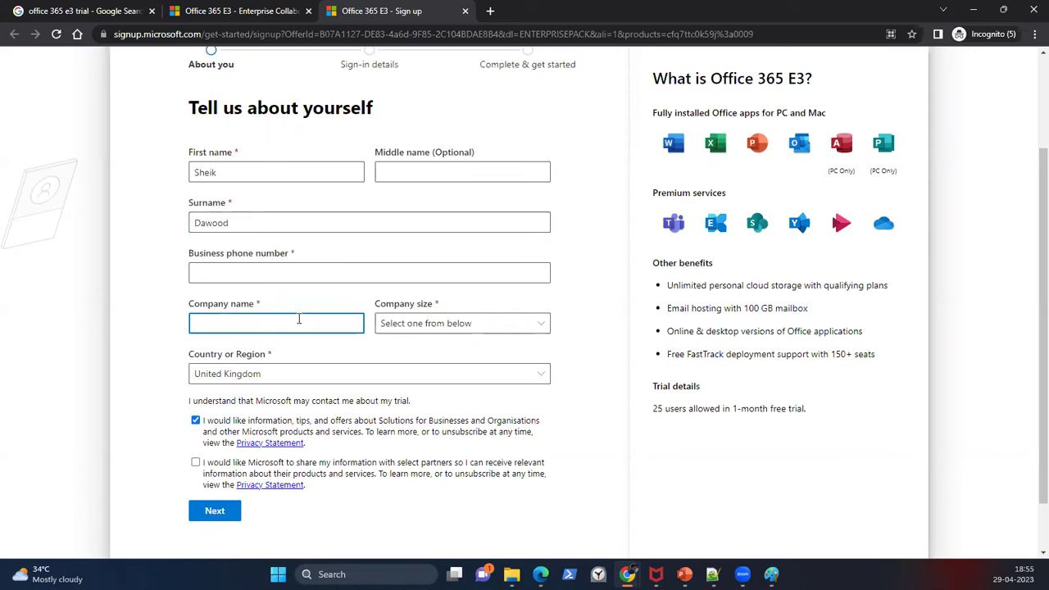
{"action": "type", "text": "Joyatres"}
{"action": "key", "text": "Tab"}
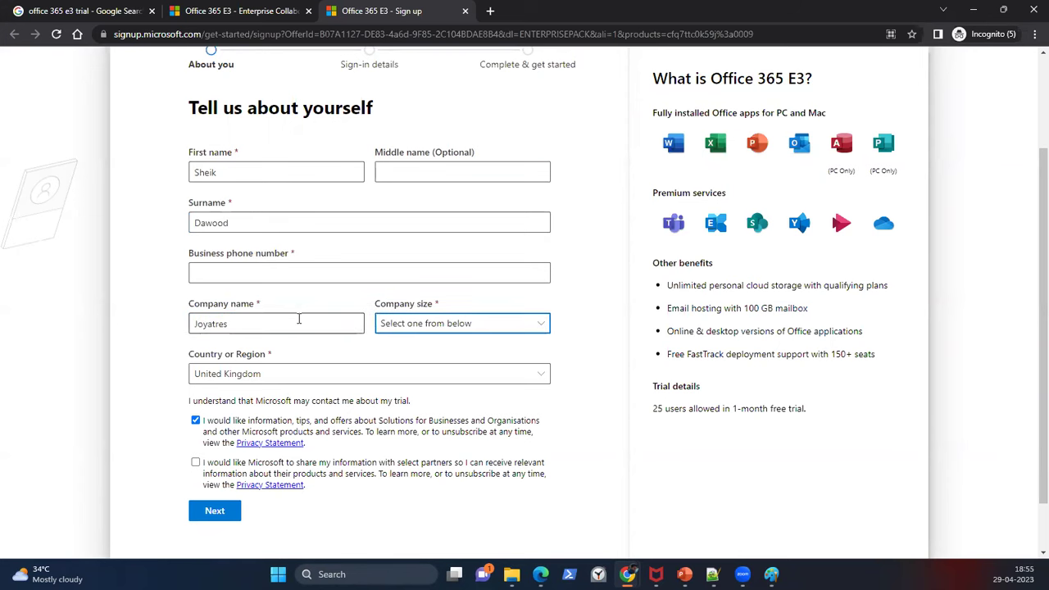
{"action": "key", "text": "Down"}
{"action": "key", "text": "Down"}
{"action": "key", "text": "Tab"}
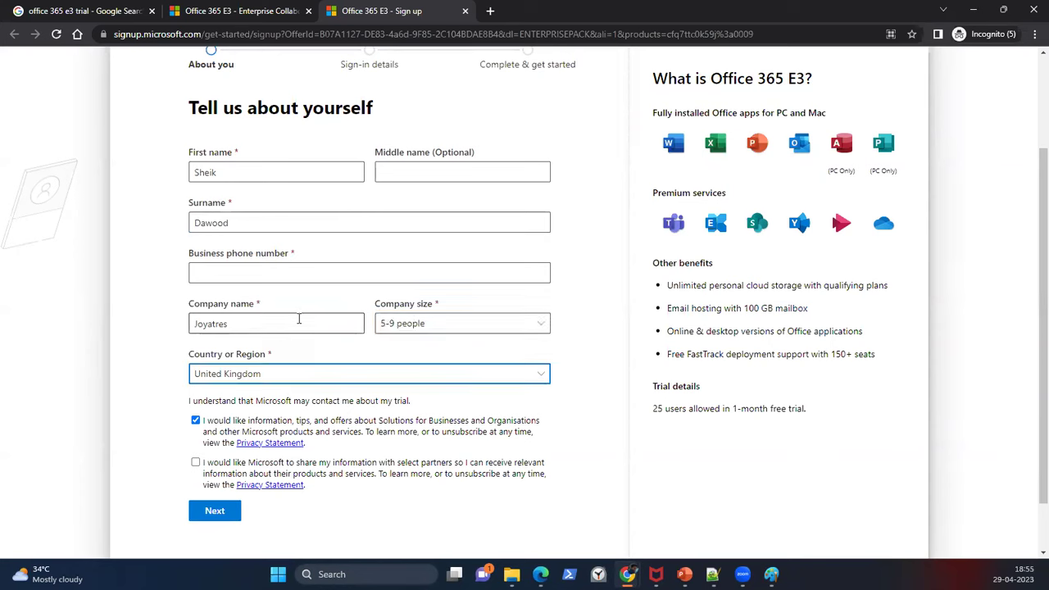
{"action": "key", "text": "i"}
{"action": "left_click", "coordinate": [304, 373]}
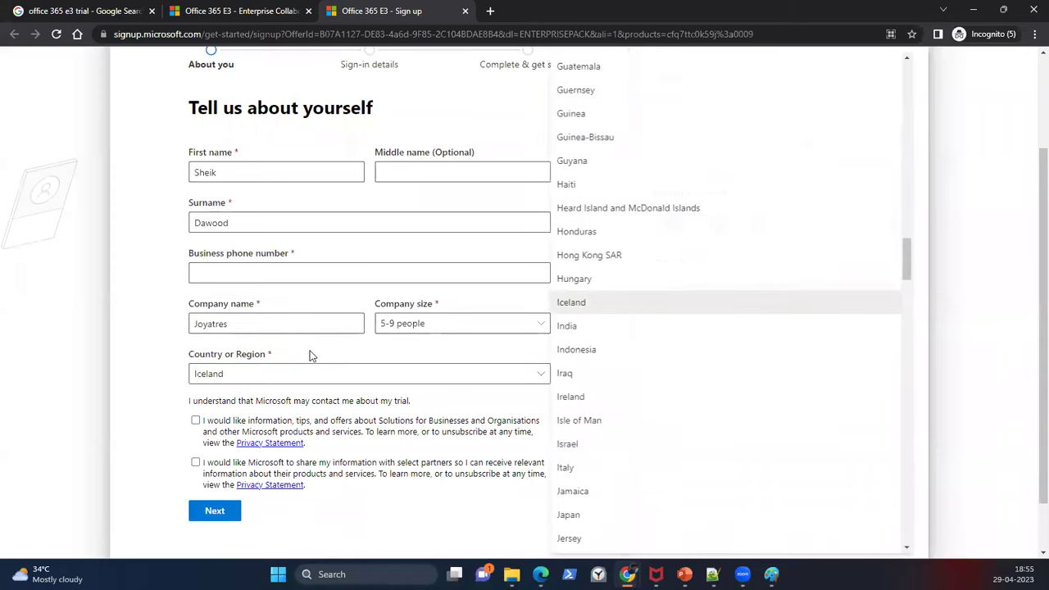
{"action": "left_click", "coordinate": [582, 326]}
Step: Untick the marketing consent, fill the business phone from a saved suggestion, and continue
{"action": "left_click", "coordinate": [196, 420]}
{"action": "left_click", "coordinate": [320, 277]}
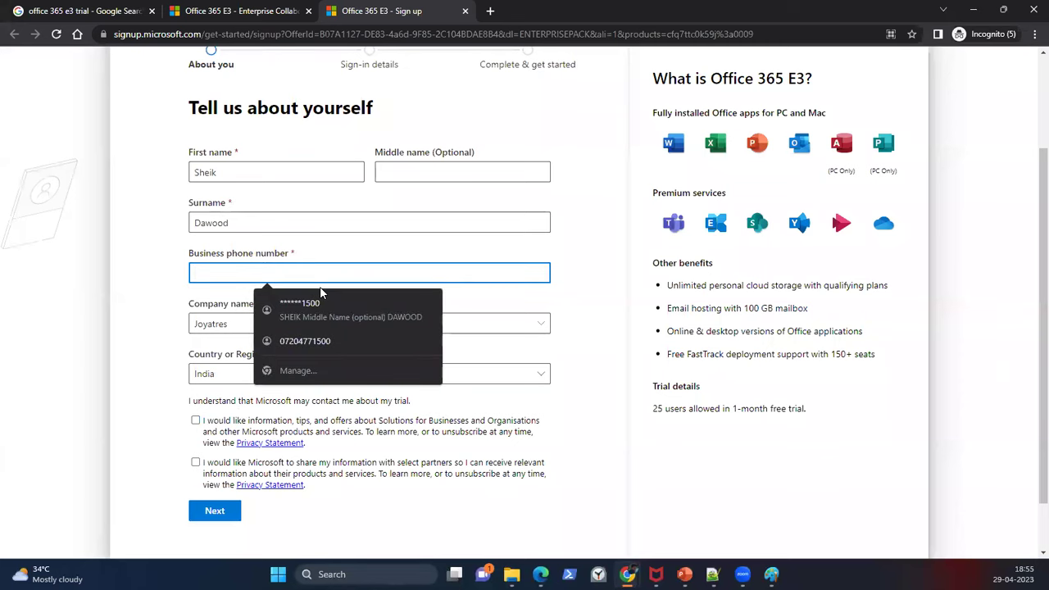
{"action": "left_click", "coordinate": [172, 300]}
{"action": "left_click", "coordinate": [210, 269]}
{"action": "key", "text": "Down"}
{"action": "key", "text": "Down"}
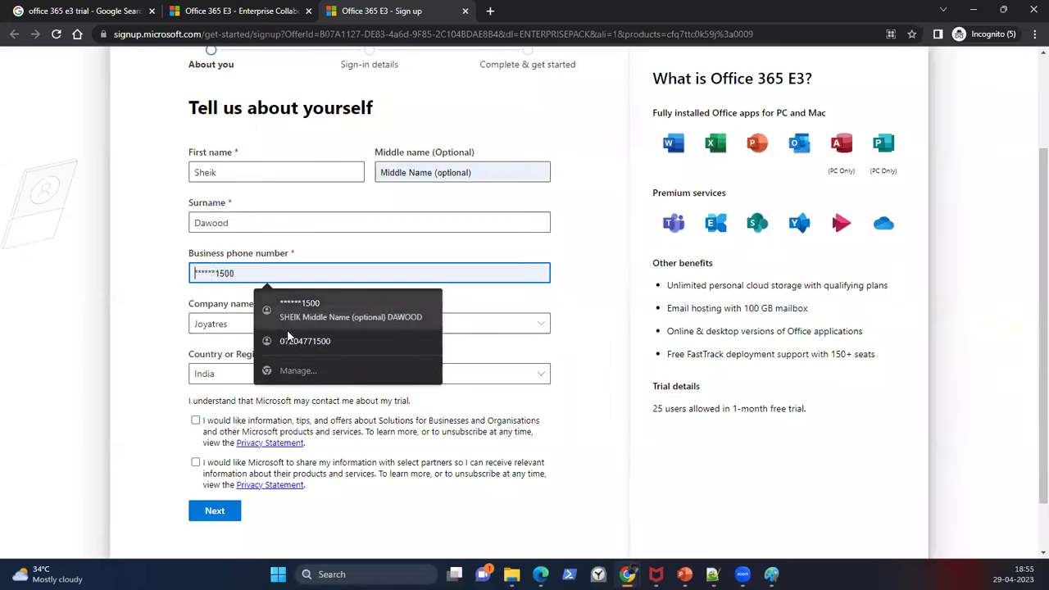
{"action": "key", "text": "Return"}
{"action": "left_click", "coordinate": [221, 511]}
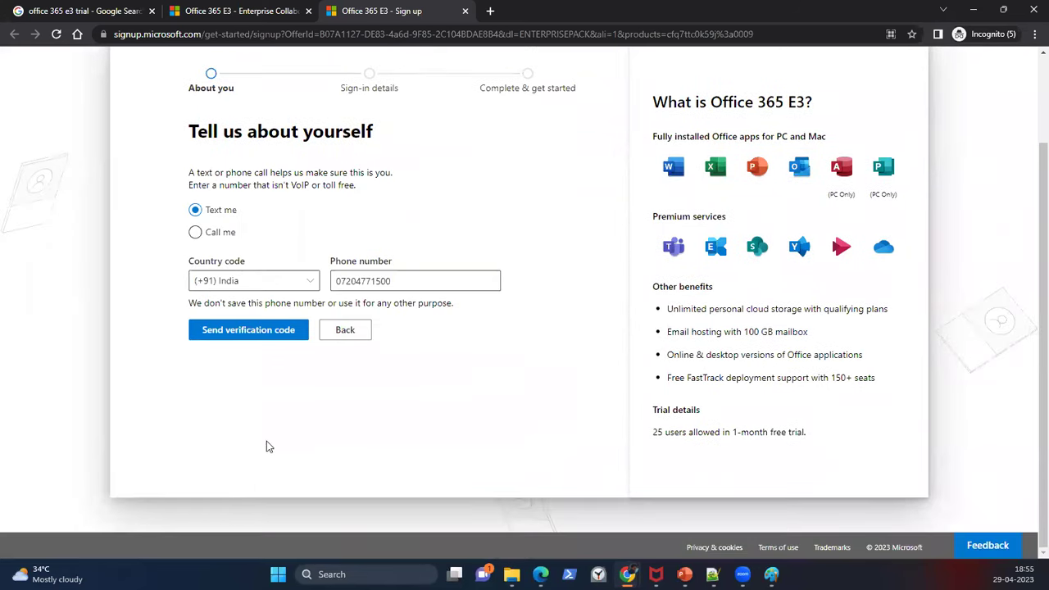
Step: Back on the about-you form, replace the business phone number with a new one and untick marketing consent
{"action": "left_click", "coordinate": [347, 333]}
{"action": "double_click", "coordinate": [326, 296]}
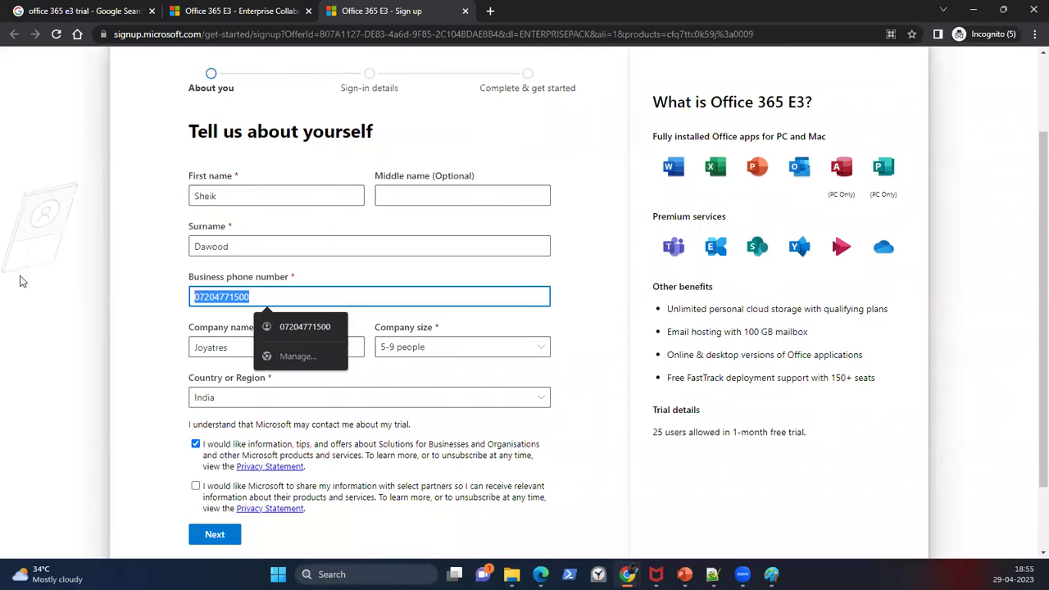
{"action": "key", "text": "BackSpace"}
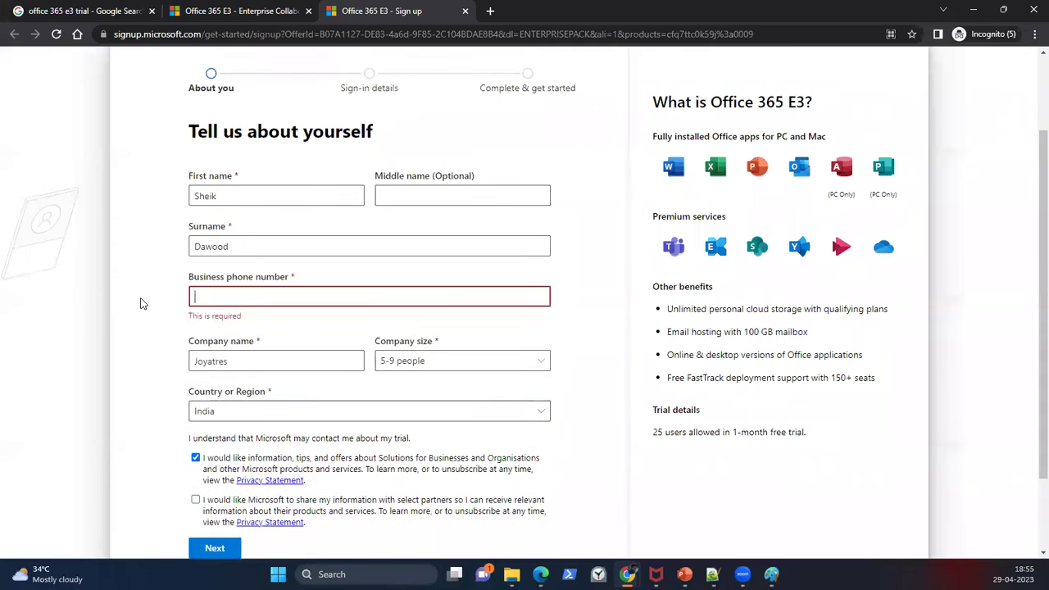
{"action": "type", "text": "("}
{"action": "key", "text": "BackSpace"}
{"action": "type", "text": "9"}
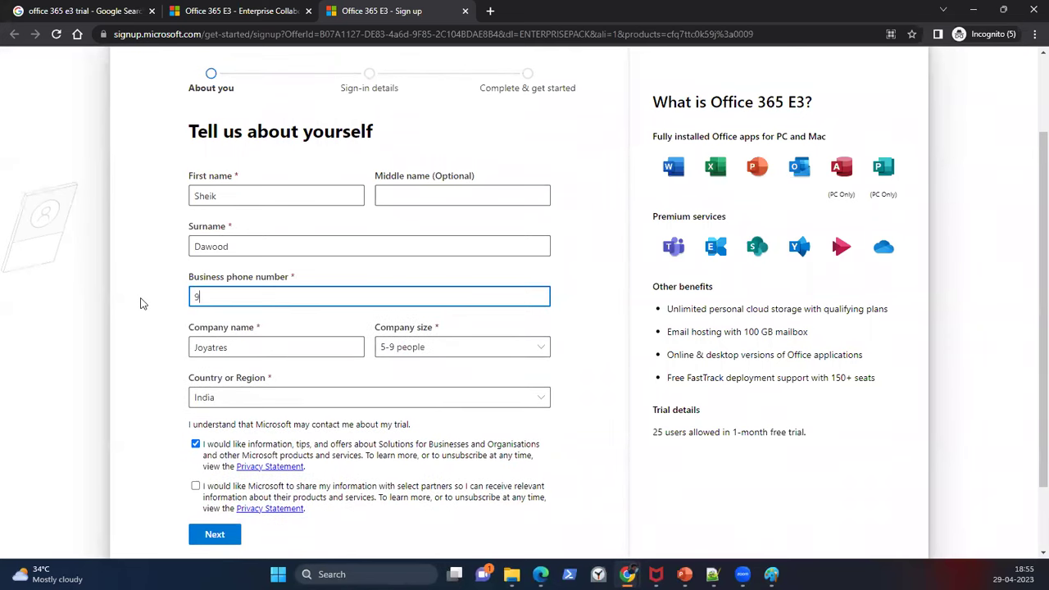
{"action": "type", "text": "12345321"}
{"action": "left_click", "coordinate": [195, 443]}
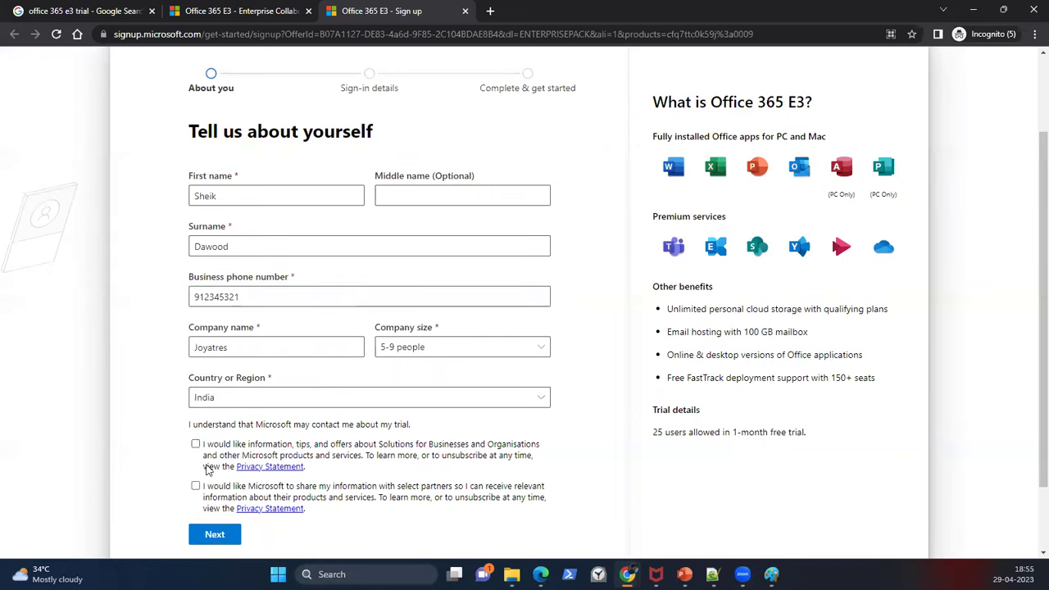
Step: Continue to phone verification and select the entered phone number
{"action": "left_click", "coordinate": [219, 536]}
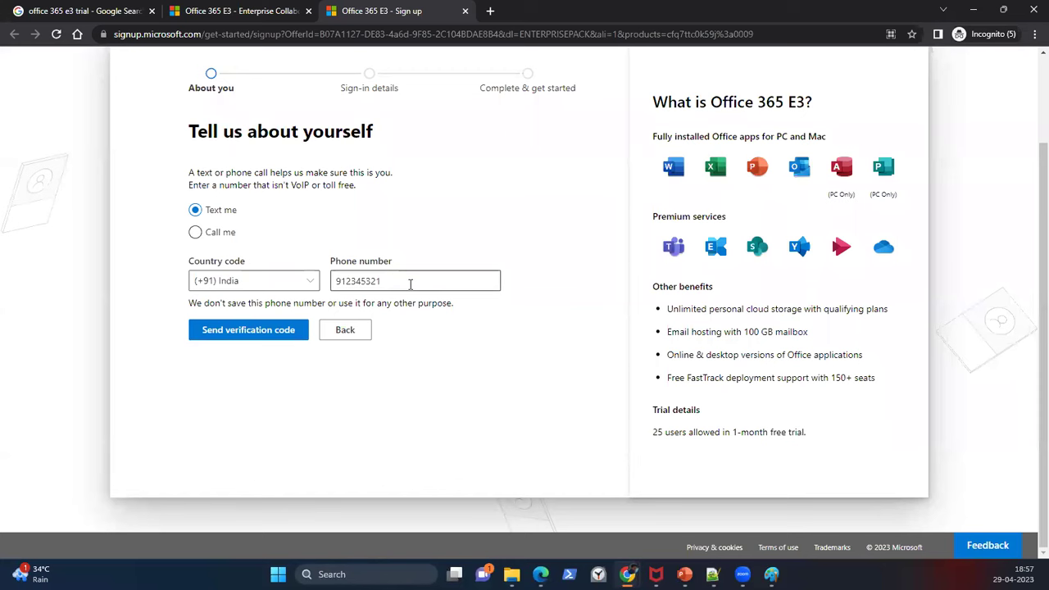
{"action": "left_click_drag", "start_coordinate": [410, 284], "coordinate": [291, 292]}
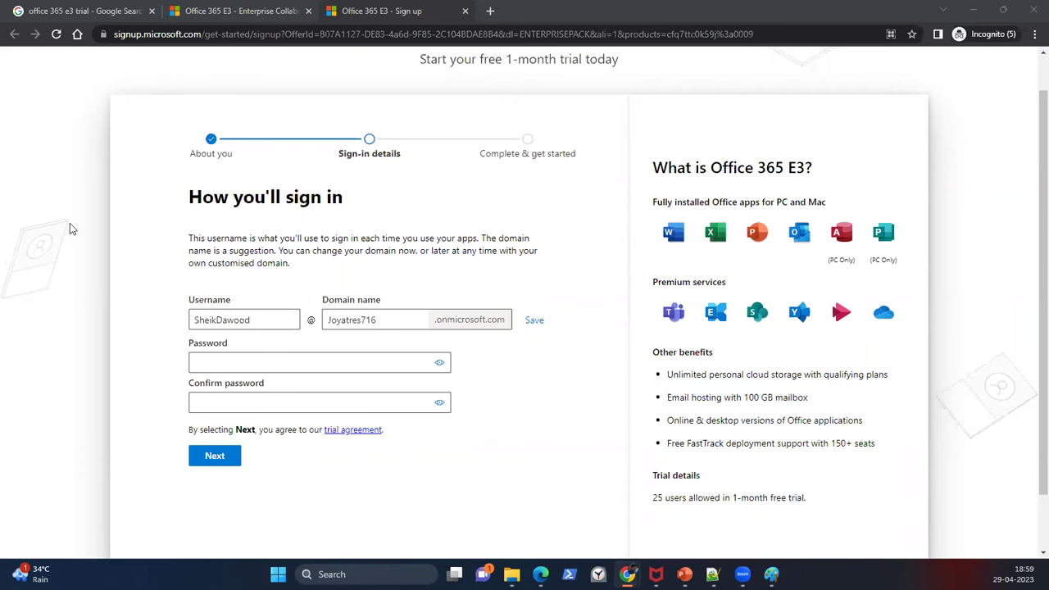
Step: Replace the suggested domain name with 'Batch10online' and save it
{"action": "left_click", "coordinate": [396, 321]}
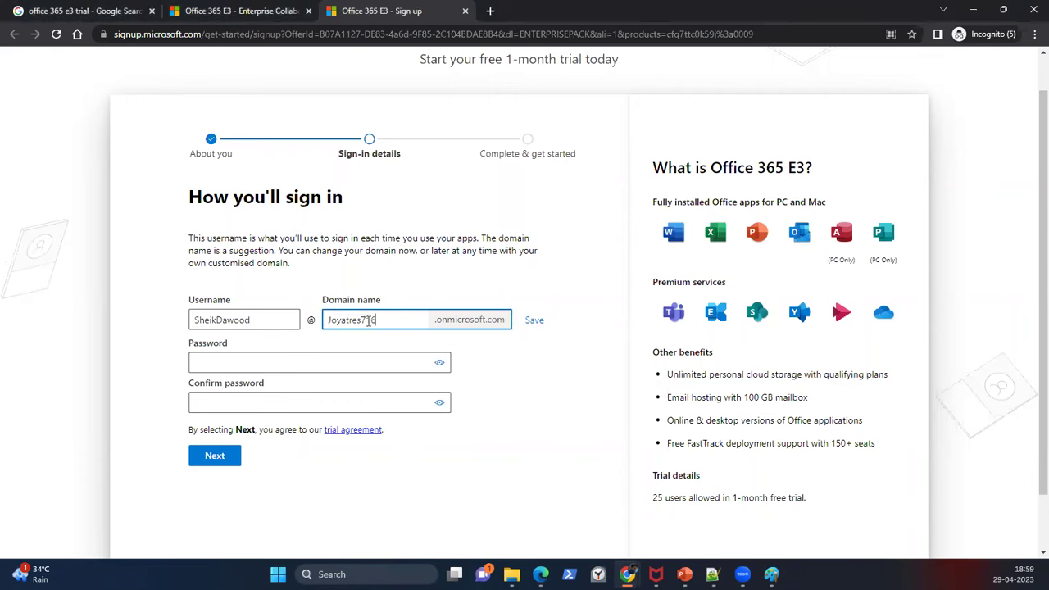
{"action": "left_click_drag", "start_coordinate": [395, 320], "coordinate": [329, 321]}
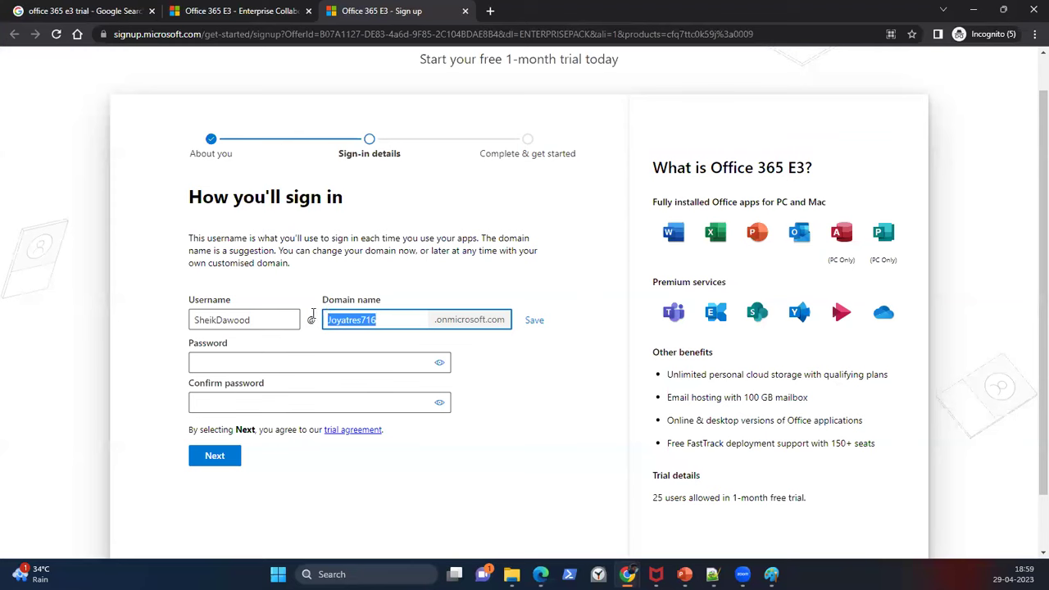
{"action": "left_click_drag", "start_coordinate": [387, 326], "coordinate": [300, 324]}
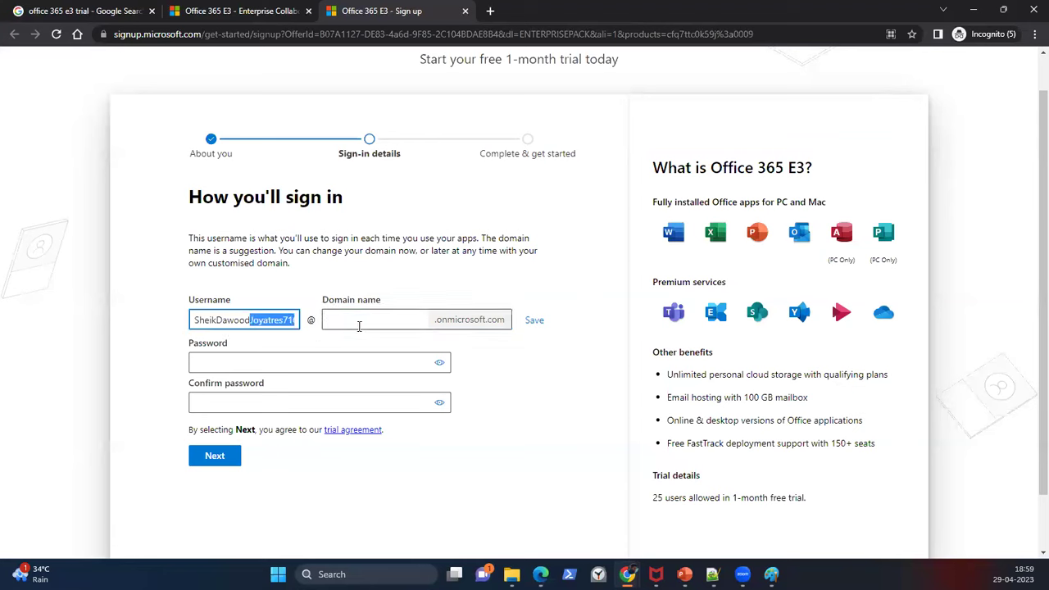
{"action": "left_click", "coordinate": [344, 319]}
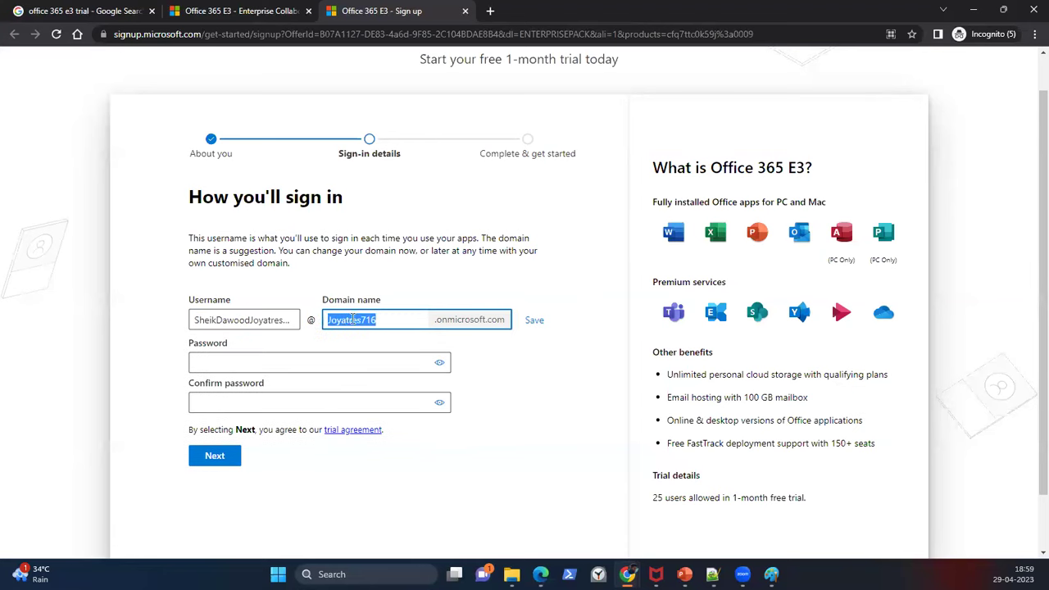
{"action": "key", "text": "BackSpace"}
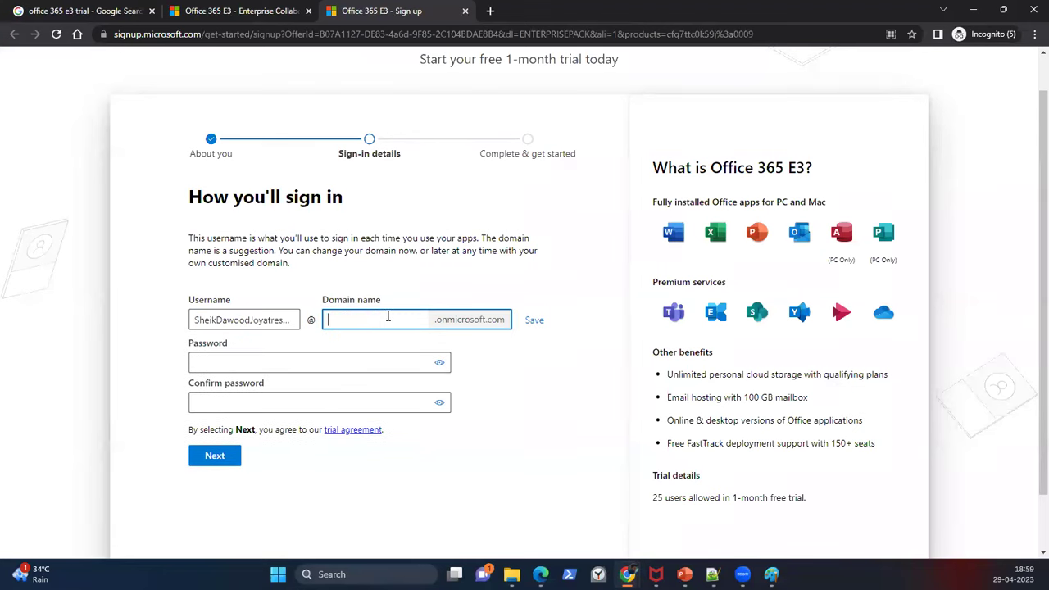
{"action": "type", "text": "Batch10online"}
{"action": "left_click", "coordinate": [533, 320]}
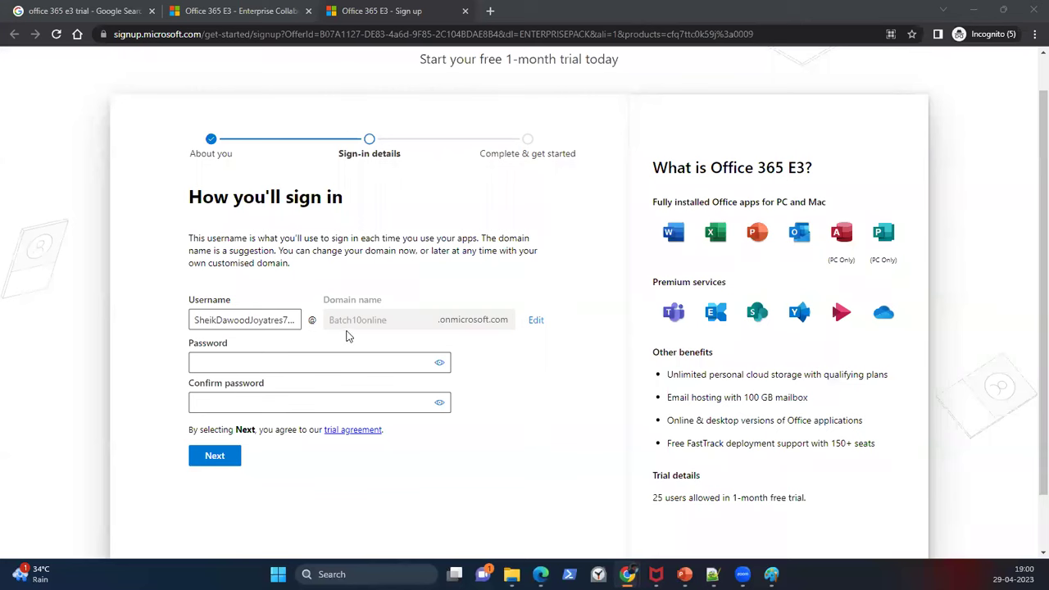
Step: Delete the company suffix from the end of the username
{"action": "left_click", "coordinate": [248, 320]}
{"action": "left_click_drag", "start_coordinate": [248, 319], "coordinate": [334, 331]}
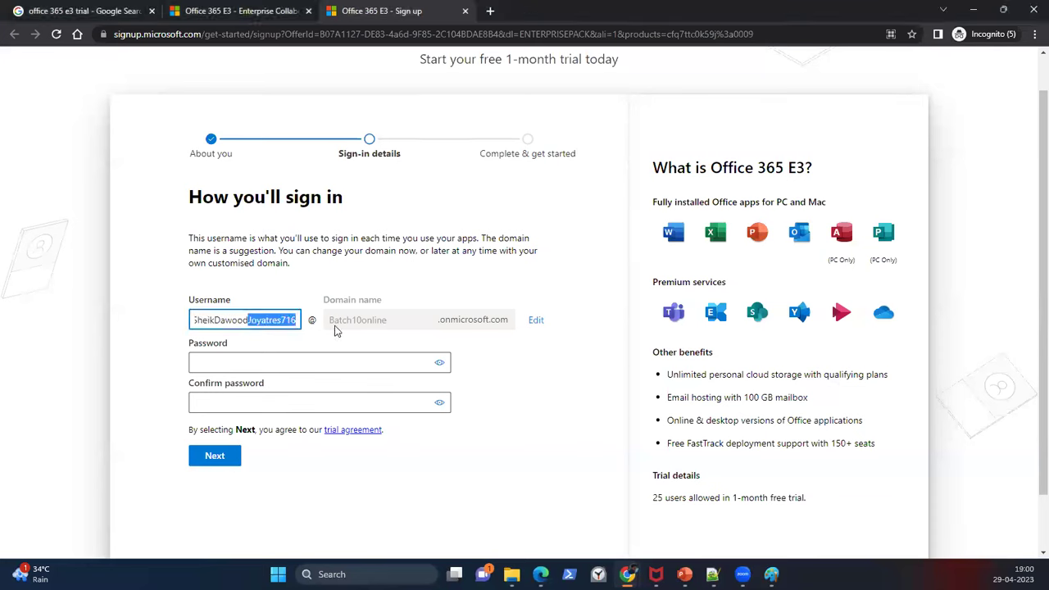
{"action": "key", "text": "BackSpace"}
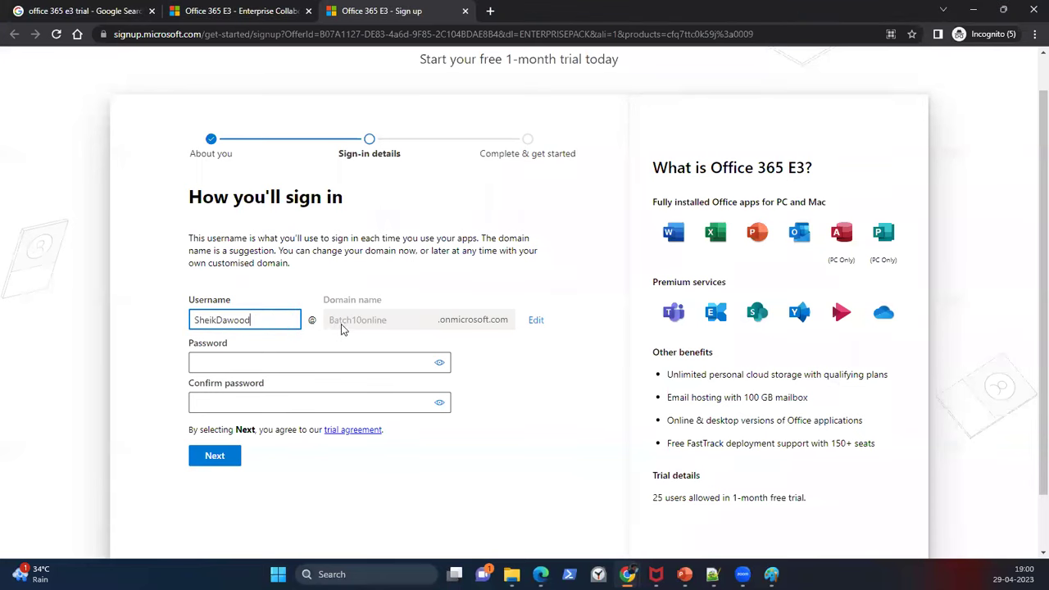
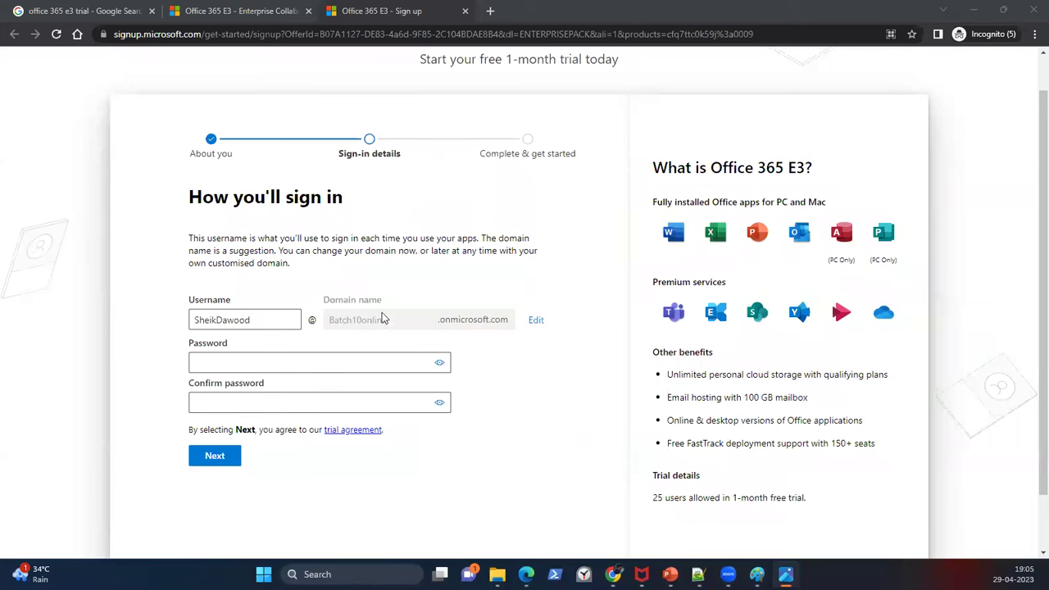
Step: Replace the suggested domain name Batch10online with Joyatres and save it
{"action": "left_click", "coordinate": [534, 320]}
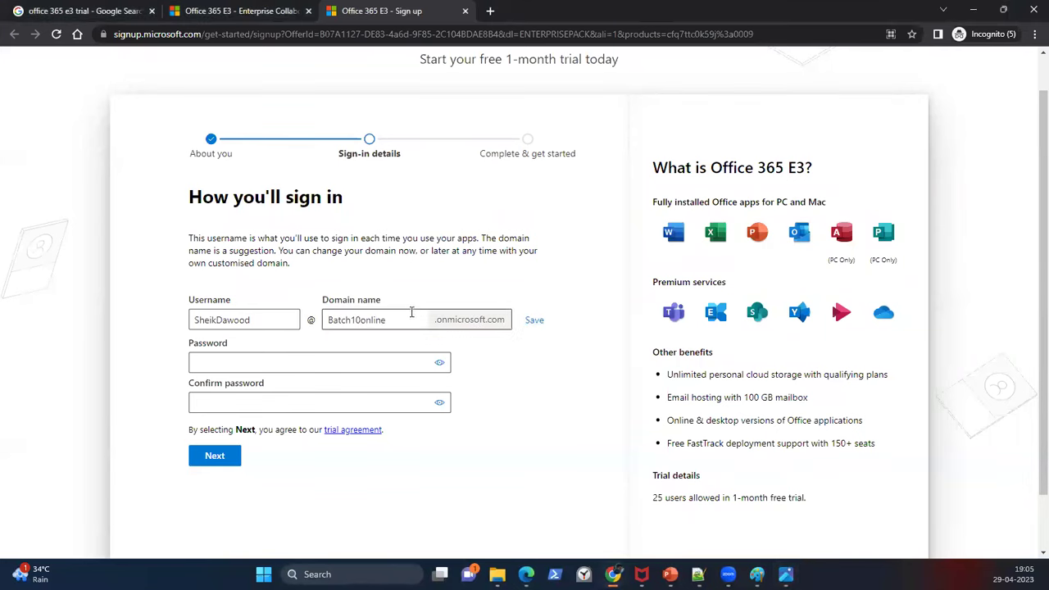
{"action": "left_click_drag", "start_coordinate": [403, 318], "coordinate": [329, 319]}
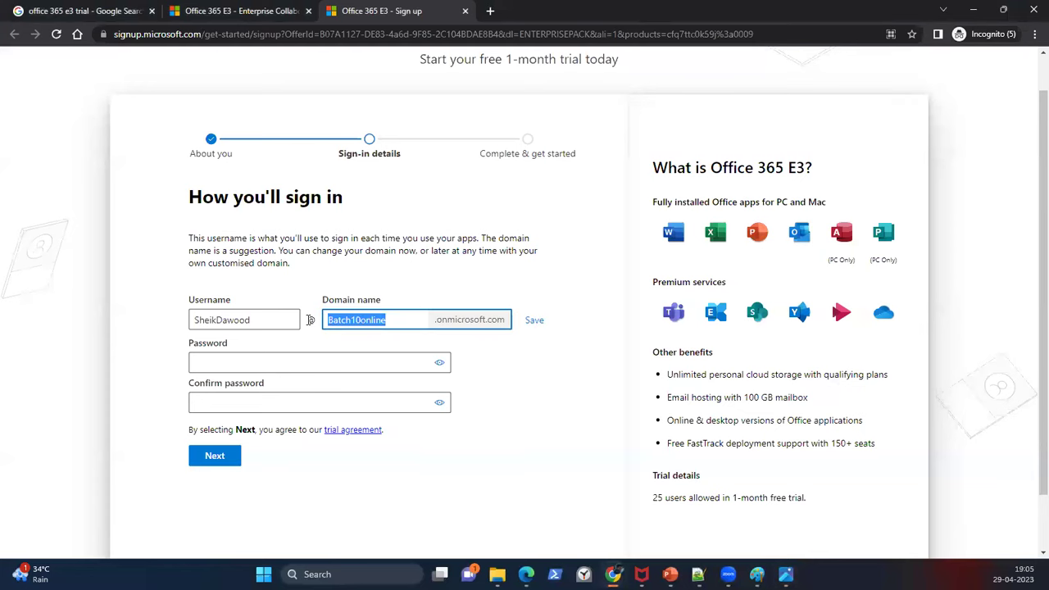
{"action": "type", "text": "Joyatres"}
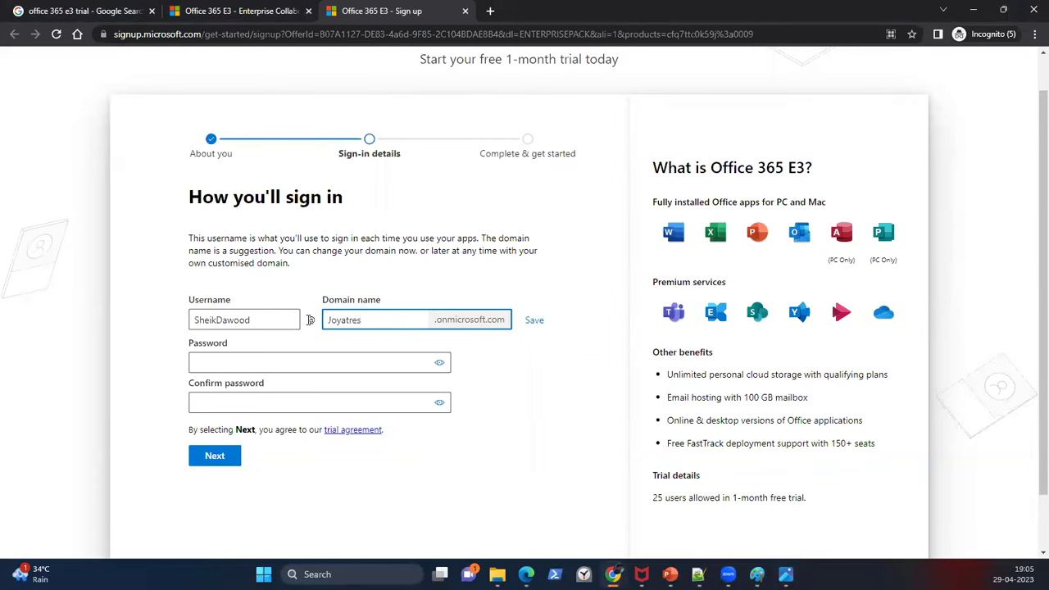
{"action": "left_click", "coordinate": [534, 321]}
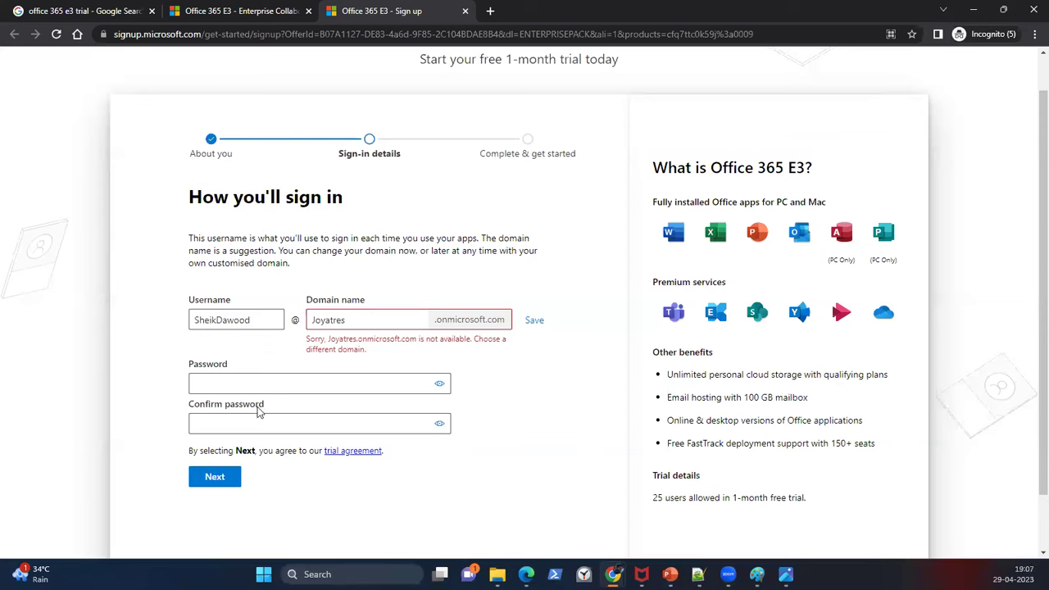
Step: Overwrite the unavailable Joyatres with Batch11Online in the domain name field
{"action": "left_click_drag", "start_coordinate": [269, 320], "coordinate": [192, 320]}
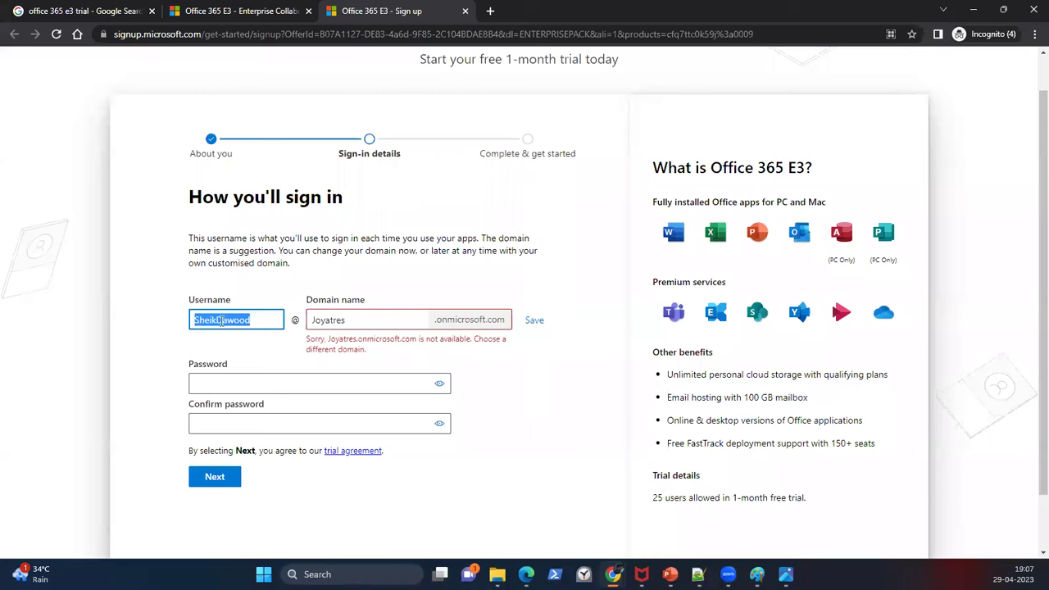
{"action": "left_click", "coordinate": [219, 320]}
{"action": "key", "text": "Tab"}
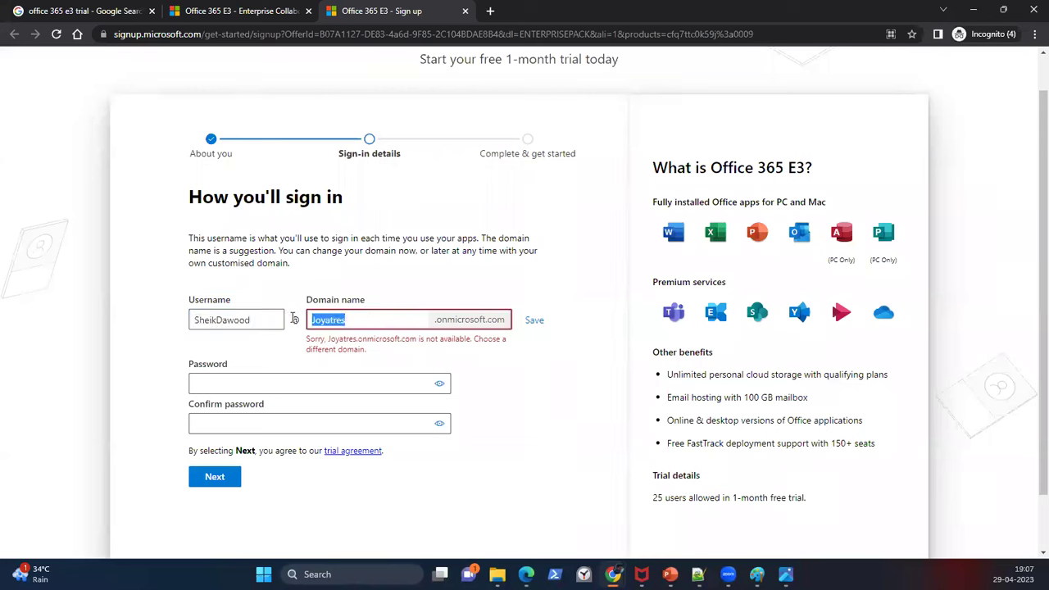
{"action": "type", "text": "Batch11Online"}
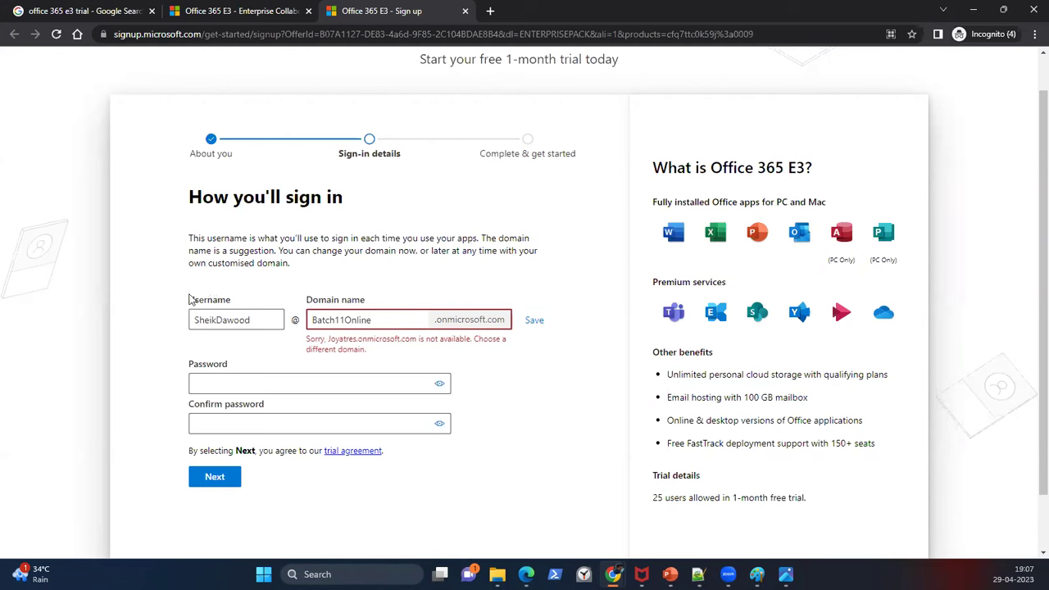
{"action": "left_click_drag", "start_coordinate": [195, 320], "coordinate": [250, 320]}
{"action": "left_click_drag", "start_coordinate": [316, 319], "coordinate": [393, 319]}
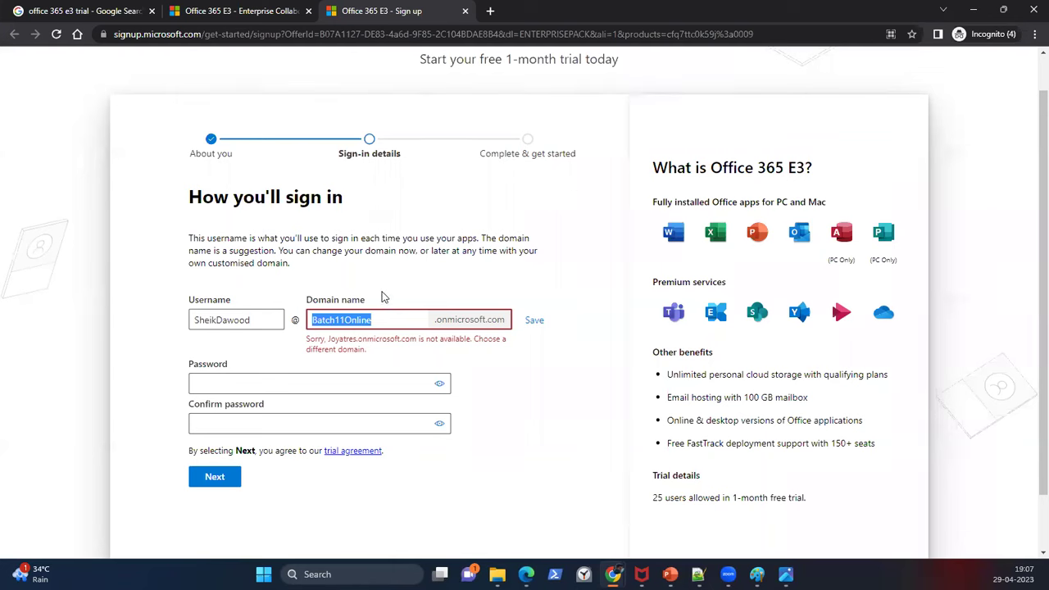
{"action": "left_click_drag", "start_coordinate": [436, 320], "coordinate": [502, 320]}
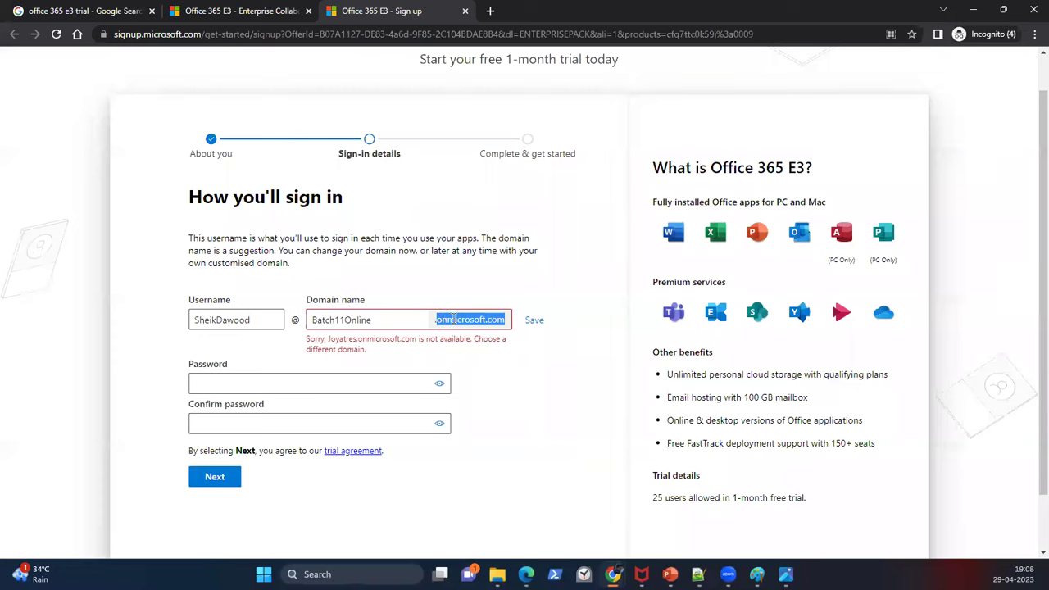
Step: Enter and confirm the account password, then submit the sign-in details
{"action": "left_click", "coordinate": [278, 381]}
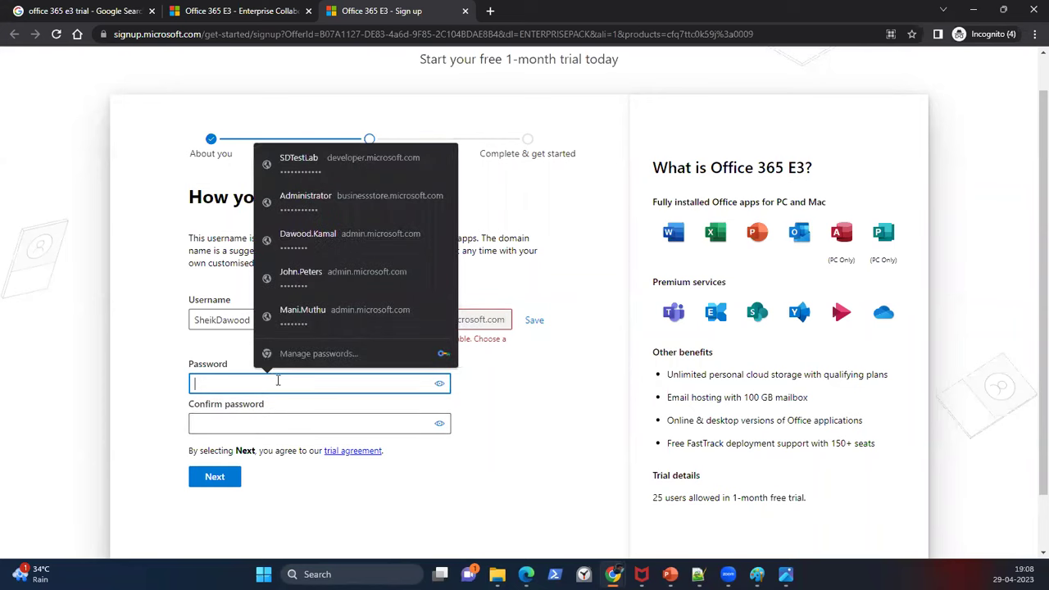
{"action": "left_click", "coordinate": [328, 385]}
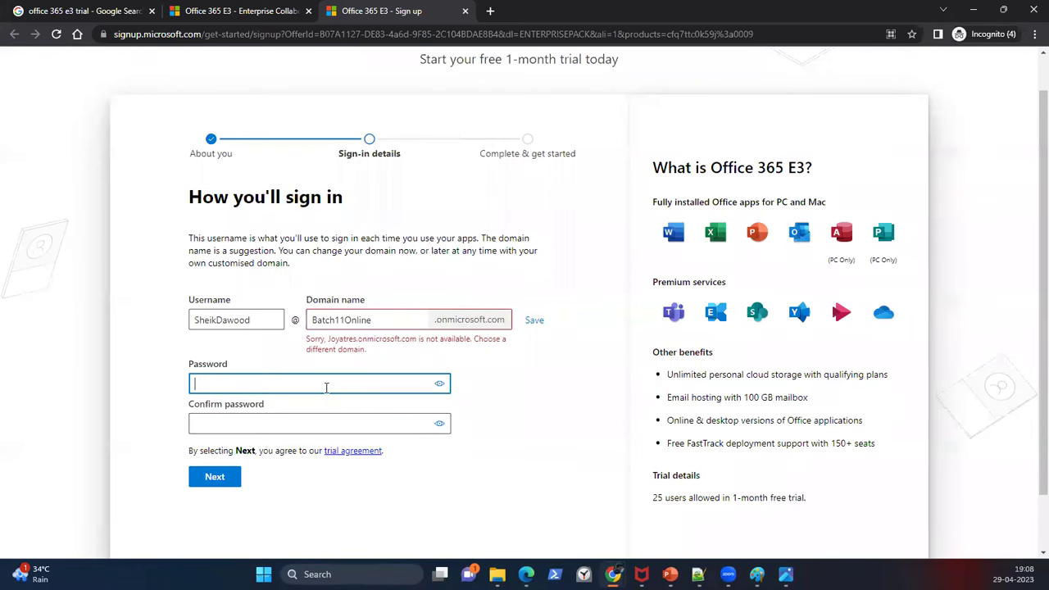
{"action": "type", "text": "************"}
{"action": "key", "text": "Tab"}
{"action": "type", "text": "********"}
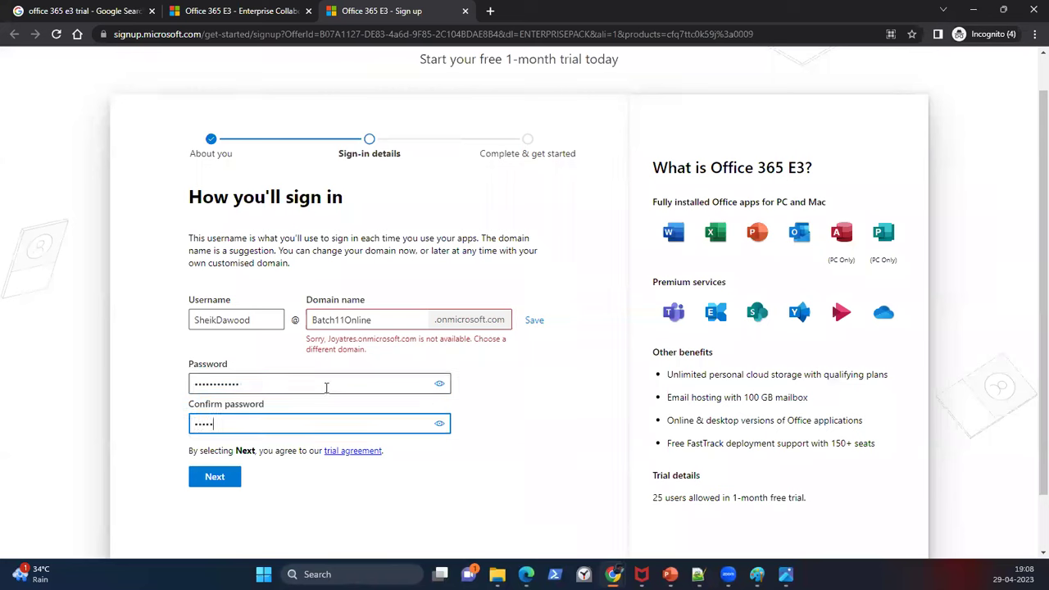
{"action": "type", "text": "****"}
{"action": "left_click", "coordinate": [215, 477]}
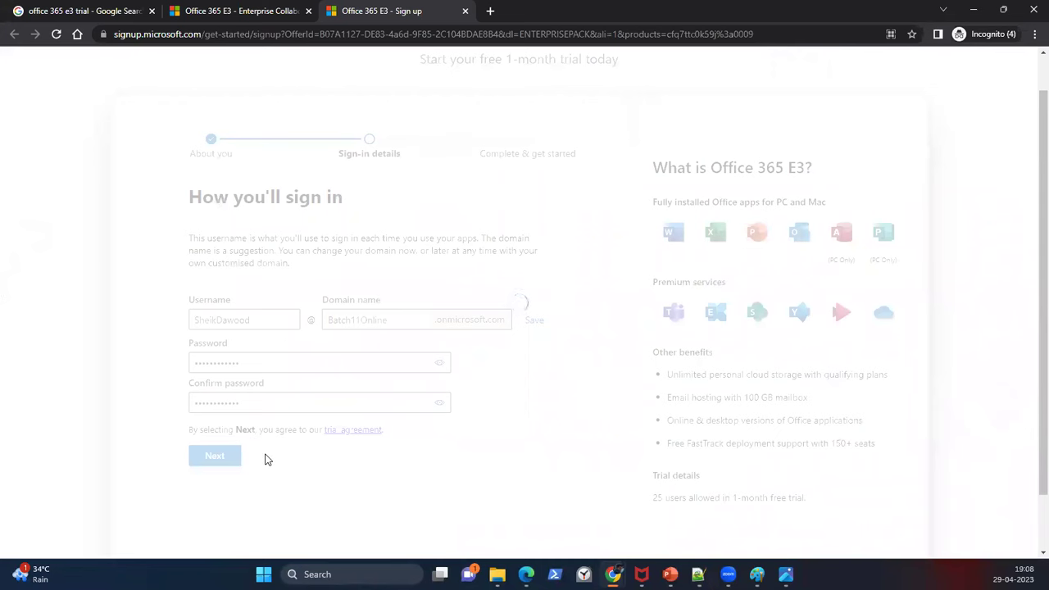
{"action": "scroll", "coordinate": [740, 418], "scroll_direction": "down", "scroll_amount": 1}
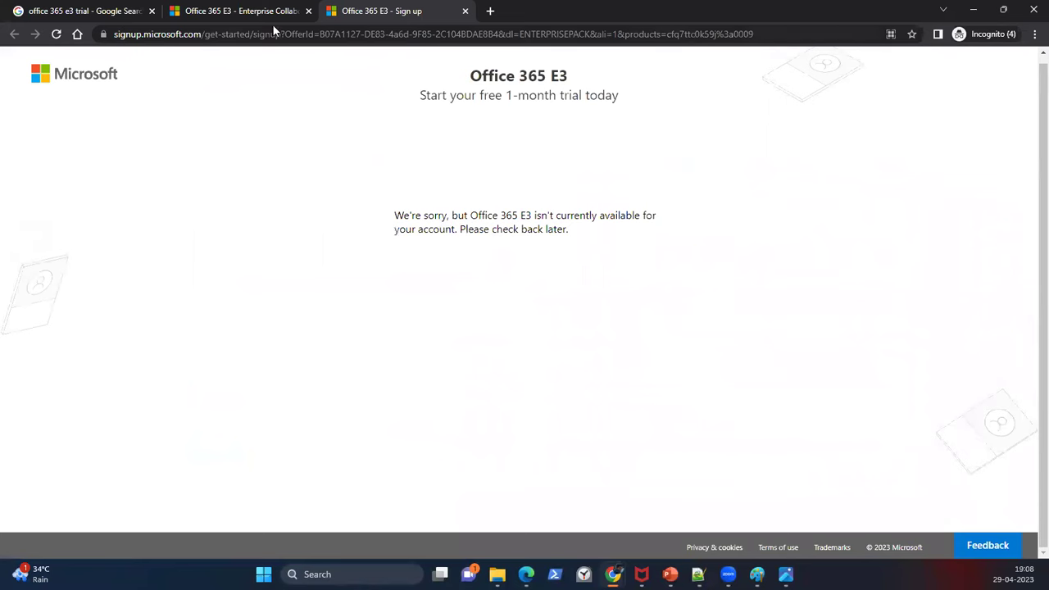
Step: Go back to the Sign up tab and reload it to return to the sign-in form
{"action": "left_click", "coordinate": [245, 17]}
{"action": "left_click", "coordinate": [372, 15]}
{"action": "scroll", "coordinate": [418, 271], "scroll_direction": "up", "scroll_amount": 1}
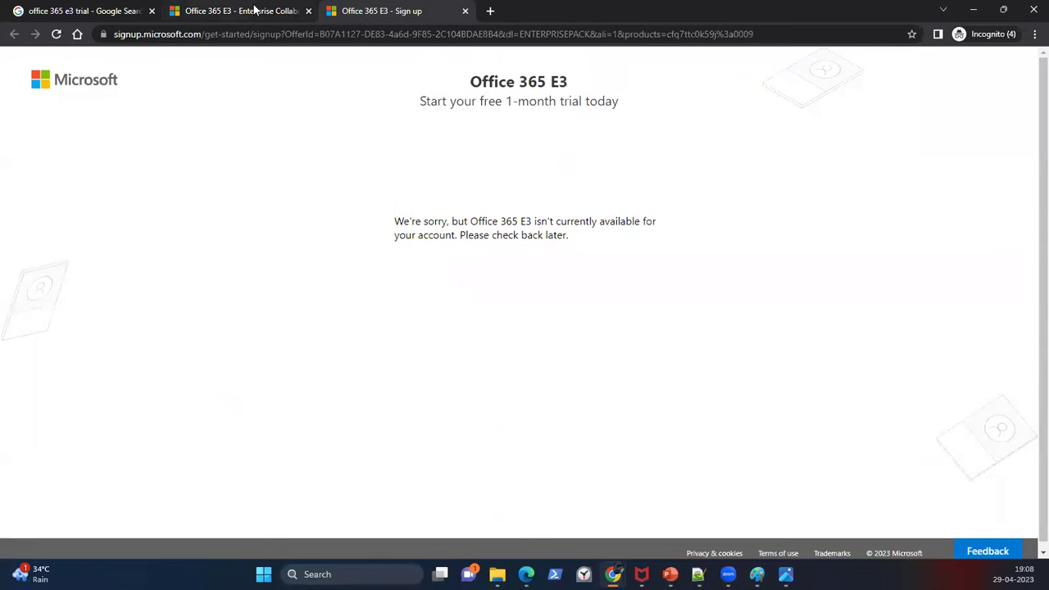
{"action": "left_click", "coordinate": [252, 13]}
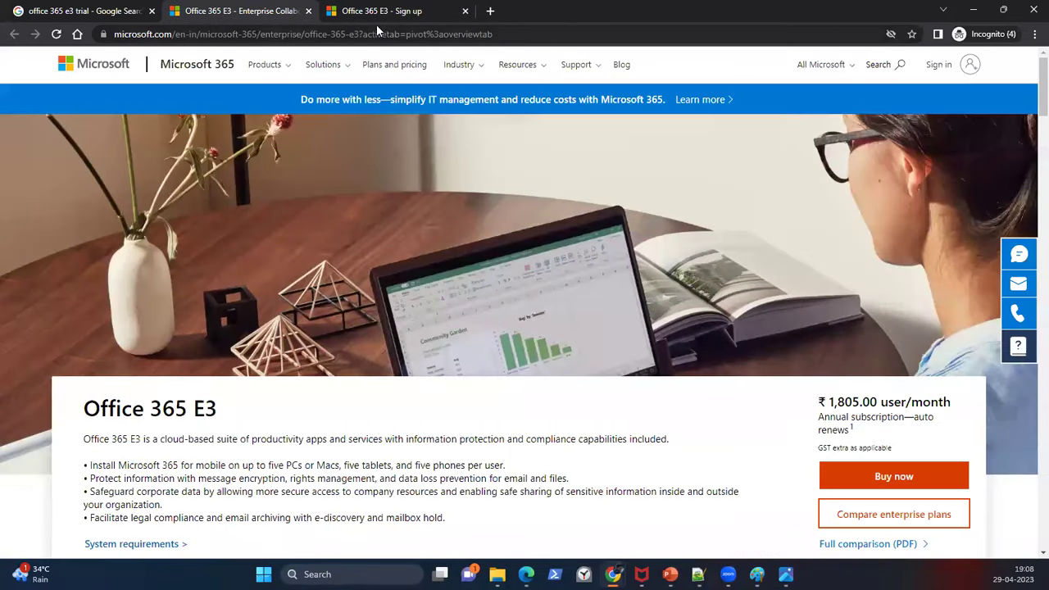
{"action": "left_click", "coordinate": [399, 13]}
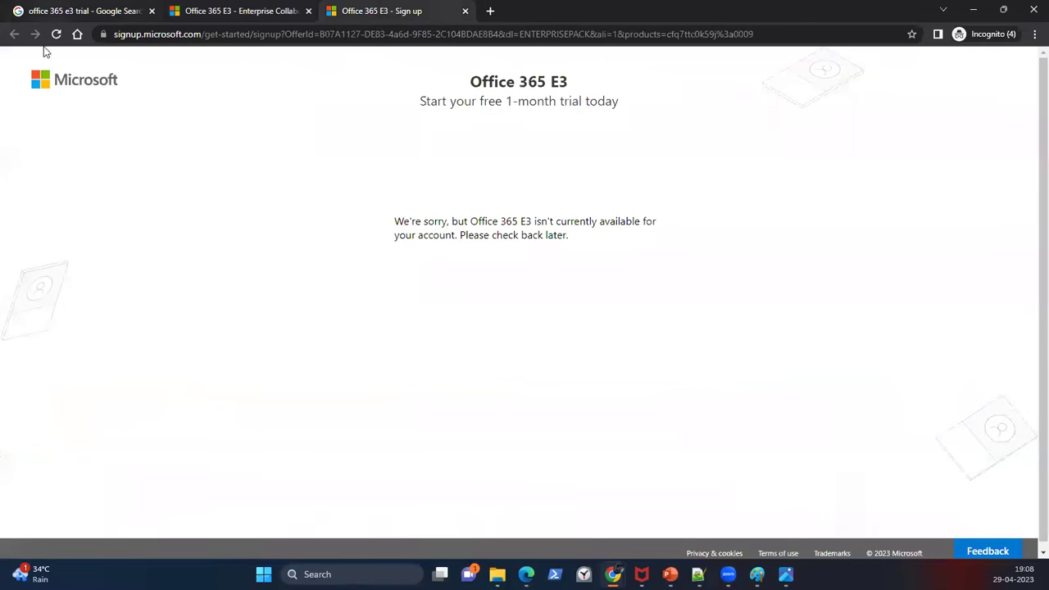
{"action": "left_click", "coordinate": [105, 12]}
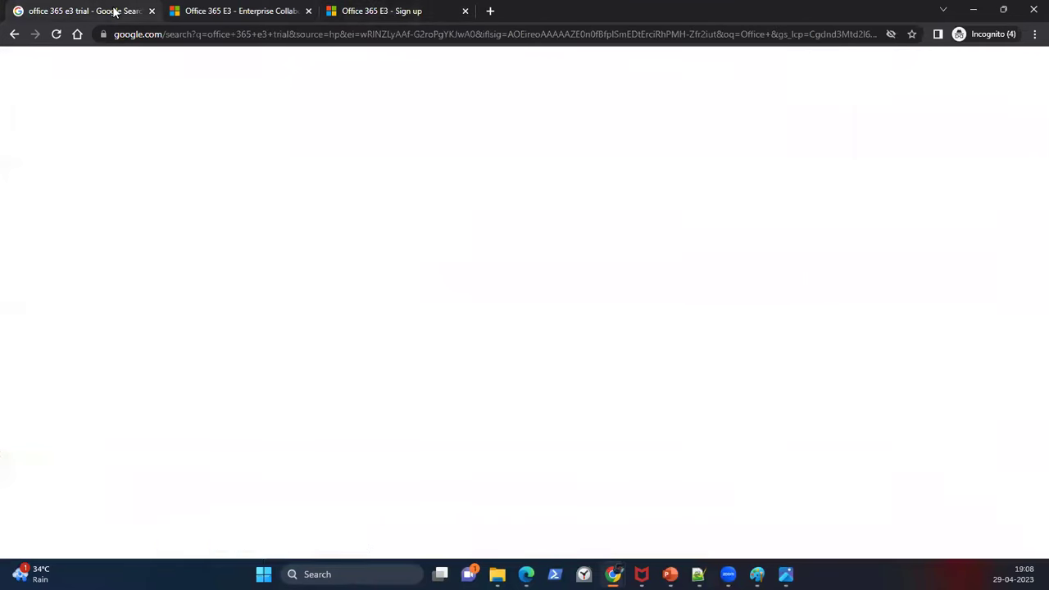
{"action": "left_click", "coordinate": [246, 13]}
{"action": "left_click", "coordinate": [420, 11]}
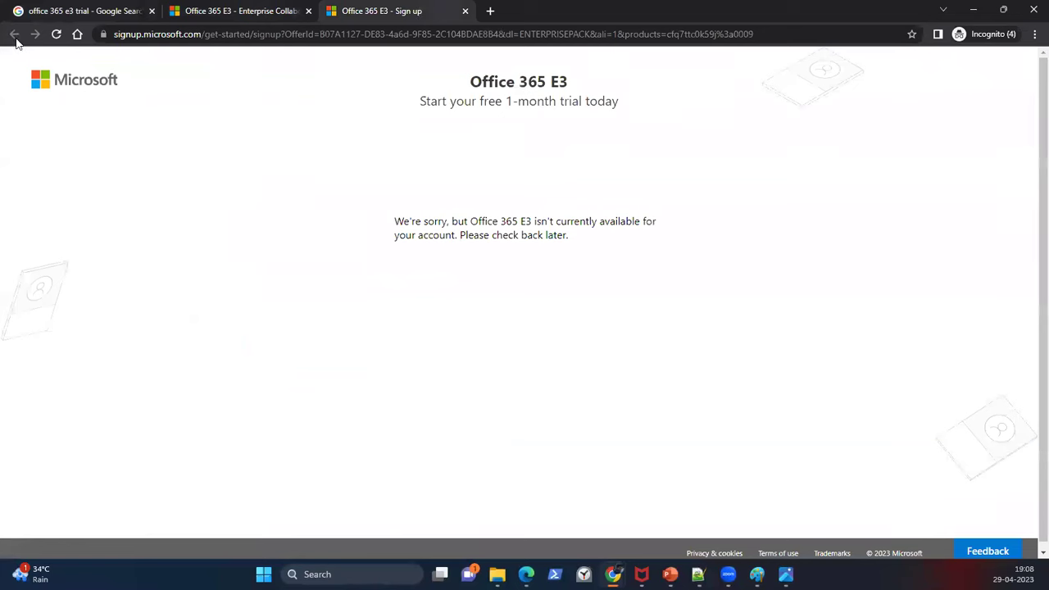
{"action": "left_click", "coordinate": [56, 33]}
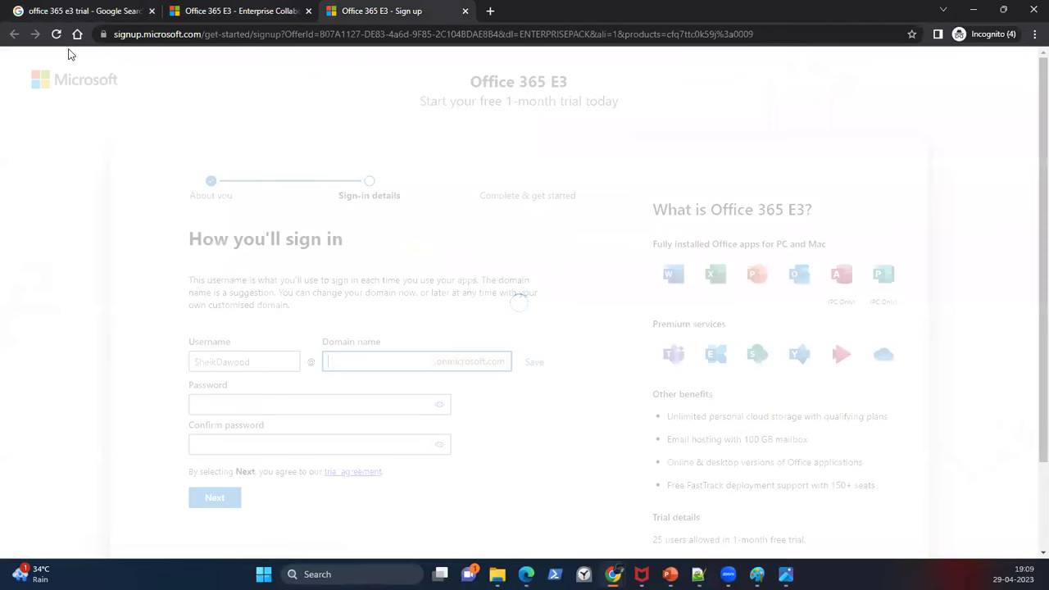
{"action": "scroll", "coordinate": [726, 354], "scroll_direction": "down", "scroll_amount": 1}
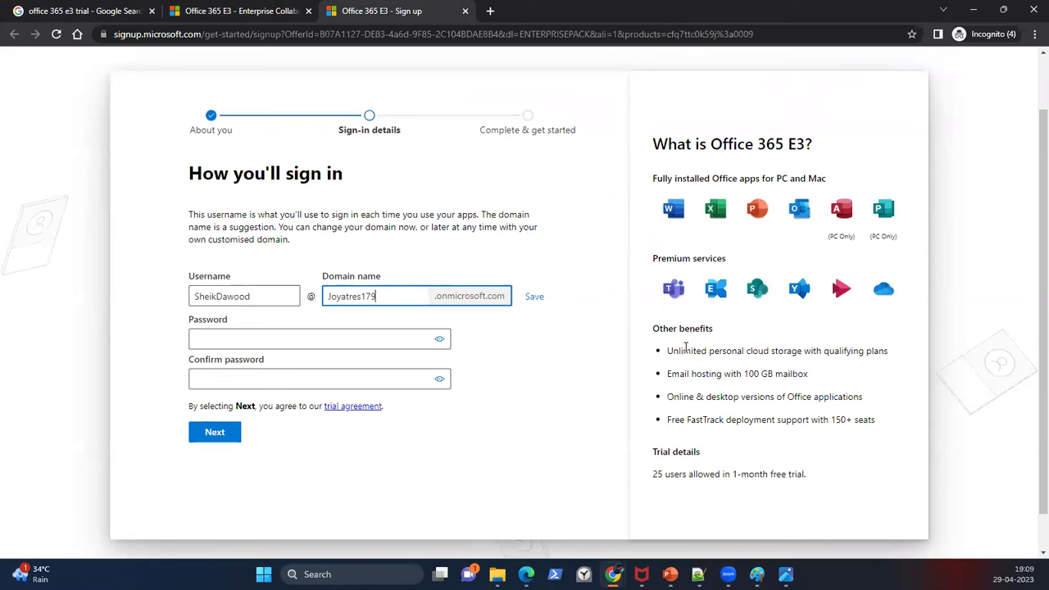
{"action": "left_click_drag", "start_coordinate": [666, 350], "coordinate": [868, 348]}
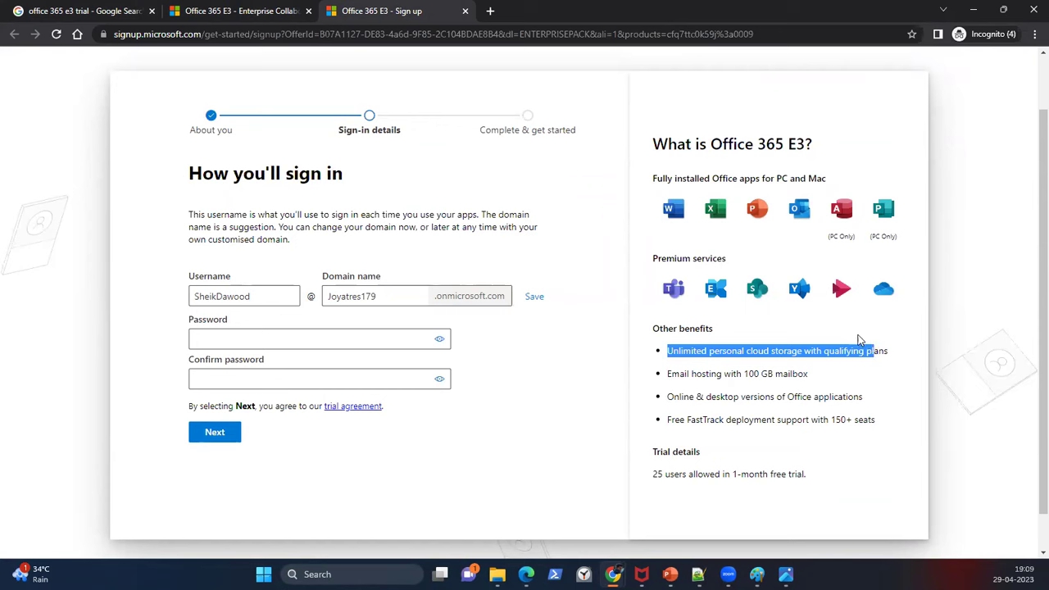
{"action": "left_click_drag", "start_coordinate": [671, 377], "coordinate": [789, 370]}
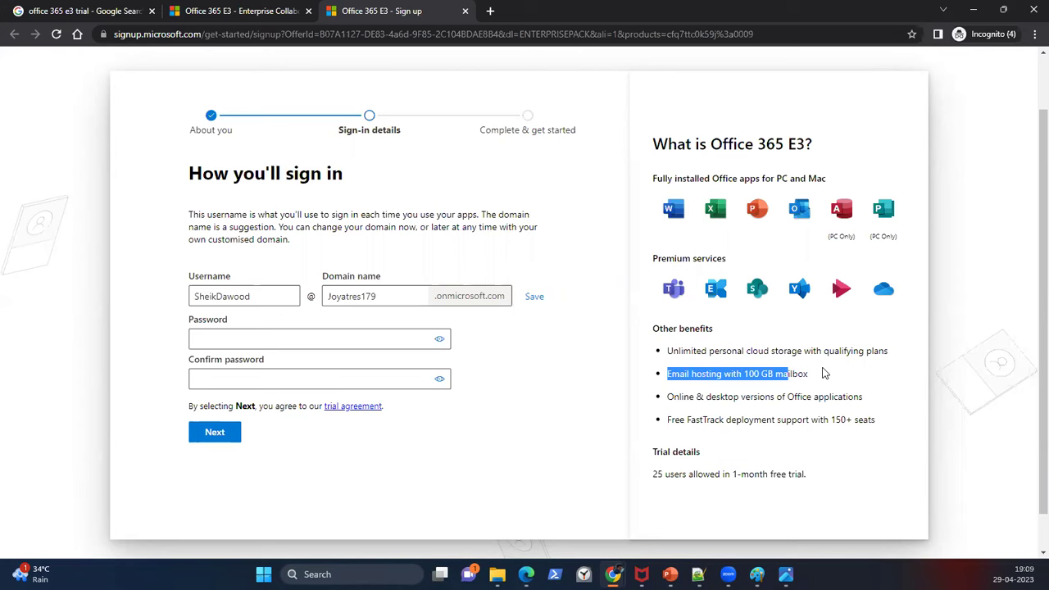
{"action": "left_click_drag", "start_coordinate": [668, 396], "coordinate": [860, 397]}
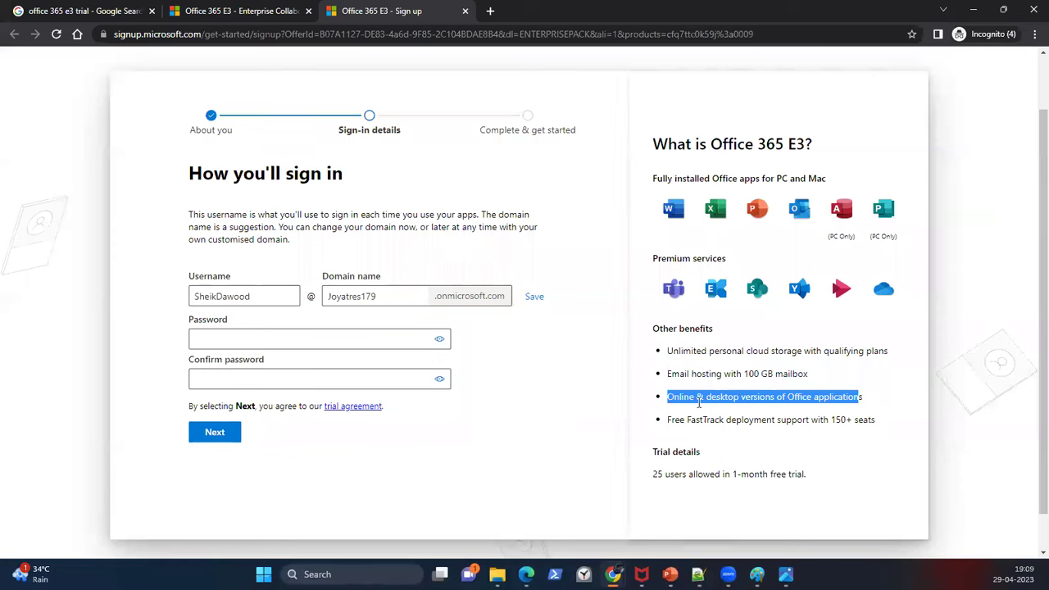
{"action": "left_click_drag", "start_coordinate": [686, 419], "coordinate": [727, 423]}
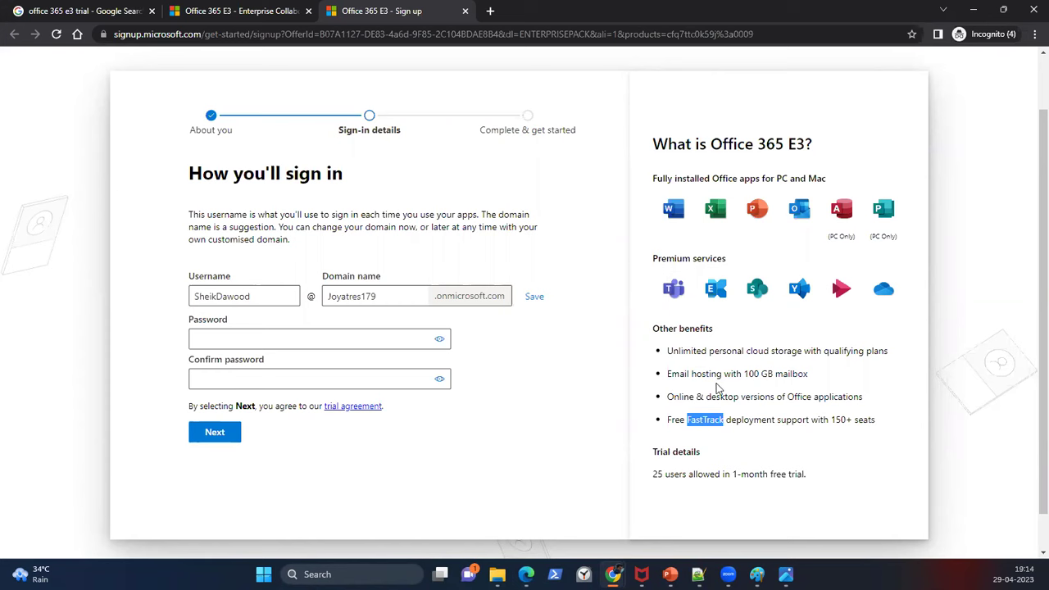
Step: Highlight the 25-user, one-month free trial detail
{"action": "left_click_drag", "start_coordinate": [653, 473], "coordinate": [810, 475]}
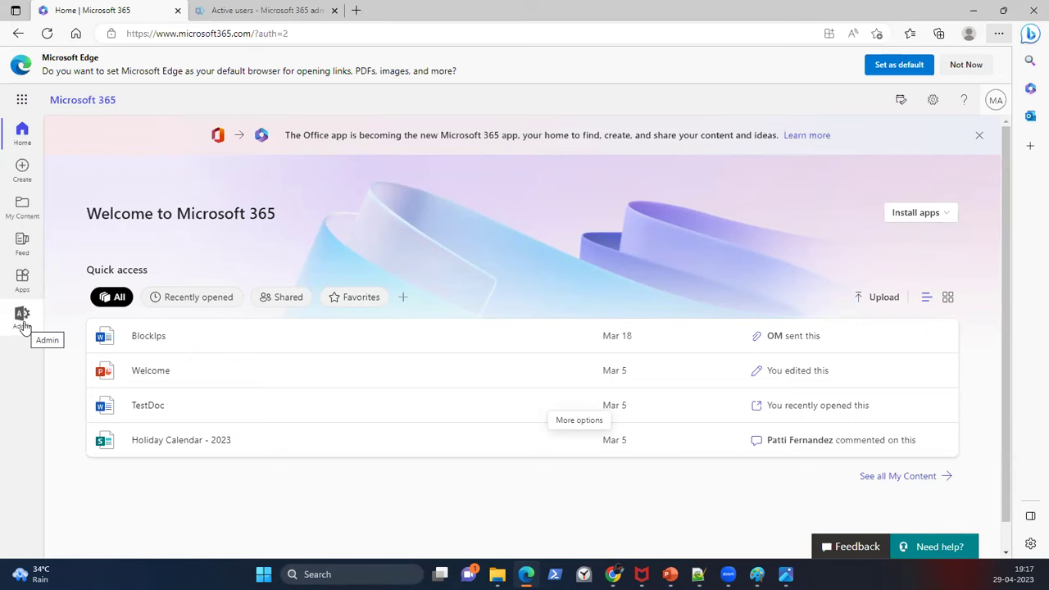
Step: Open the admin center's Active users page from the Admin icon in the left rail
{"action": "left_click", "coordinate": [22, 320]}
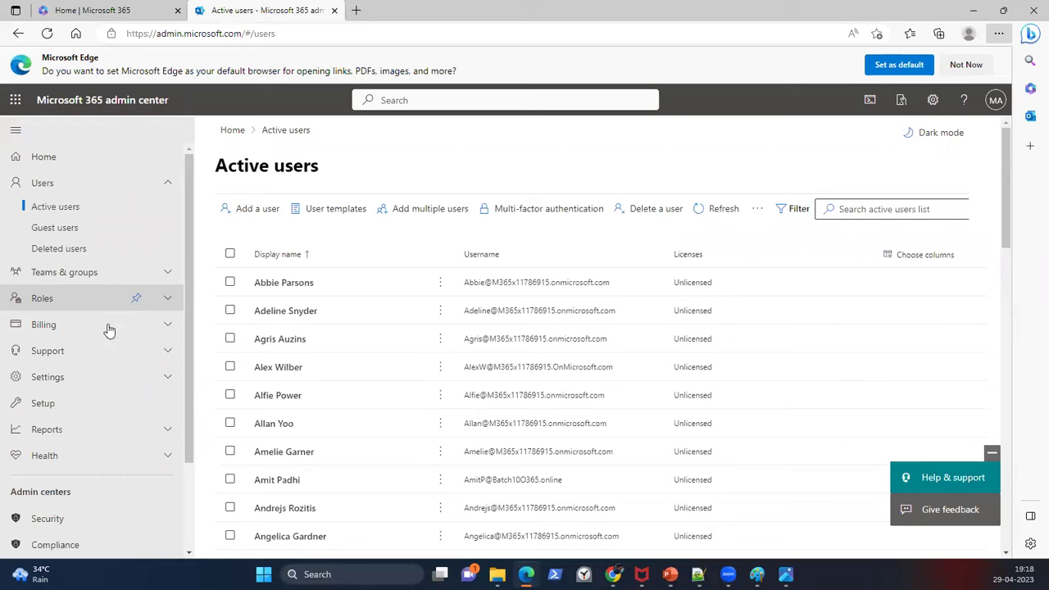
Step: Leave the admin center and bring the Notepad++ notes file to the front
{"action": "scroll", "coordinate": [109, 330], "scroll_direction": "down", "scroll_amount": 3}
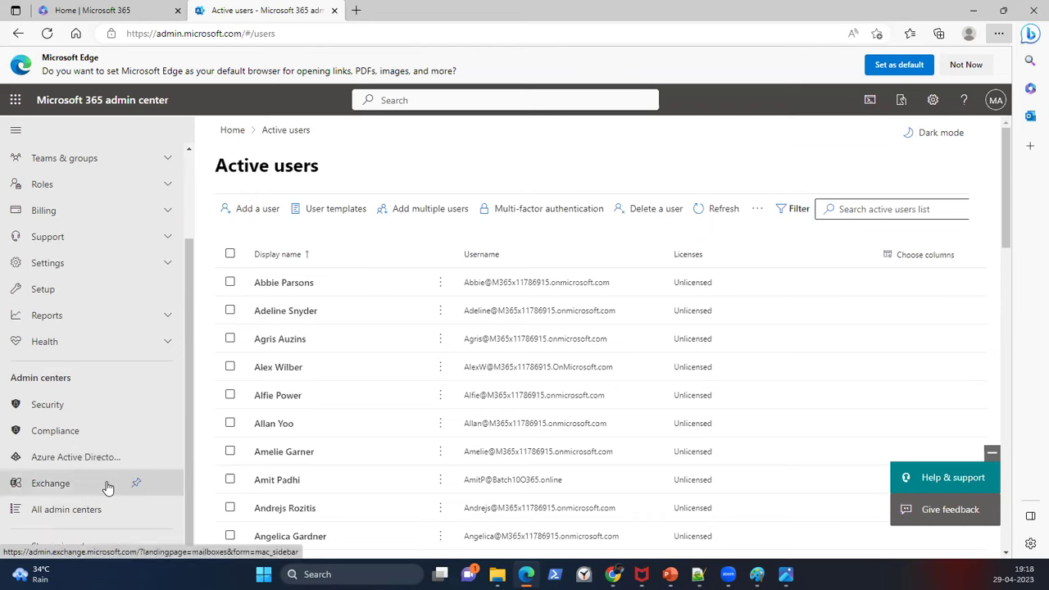
{"action": "left_click", "coordinate": [698, 574]}
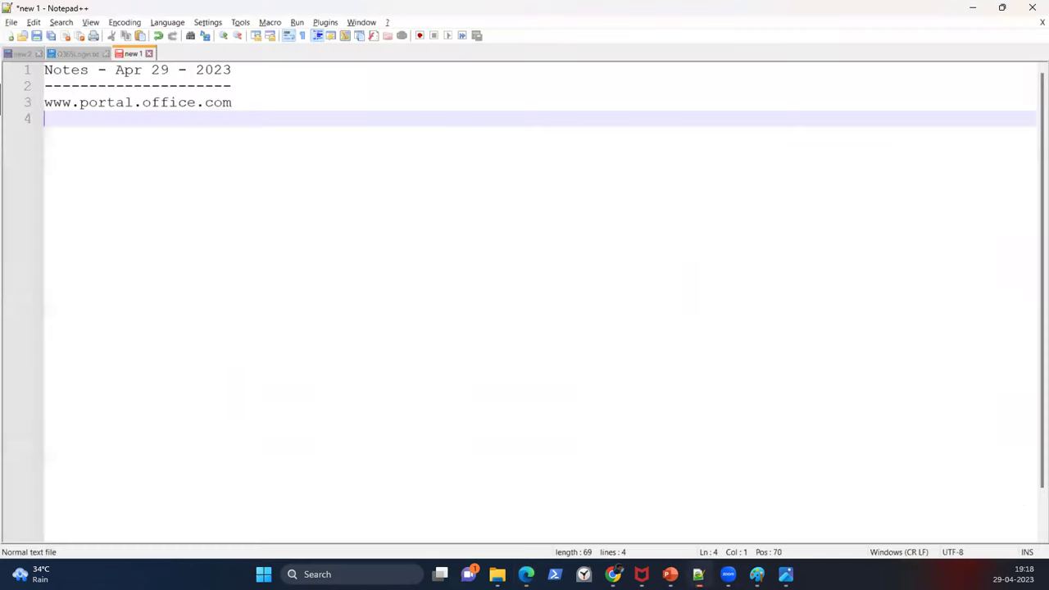
{"action": "type", "text": "www"}
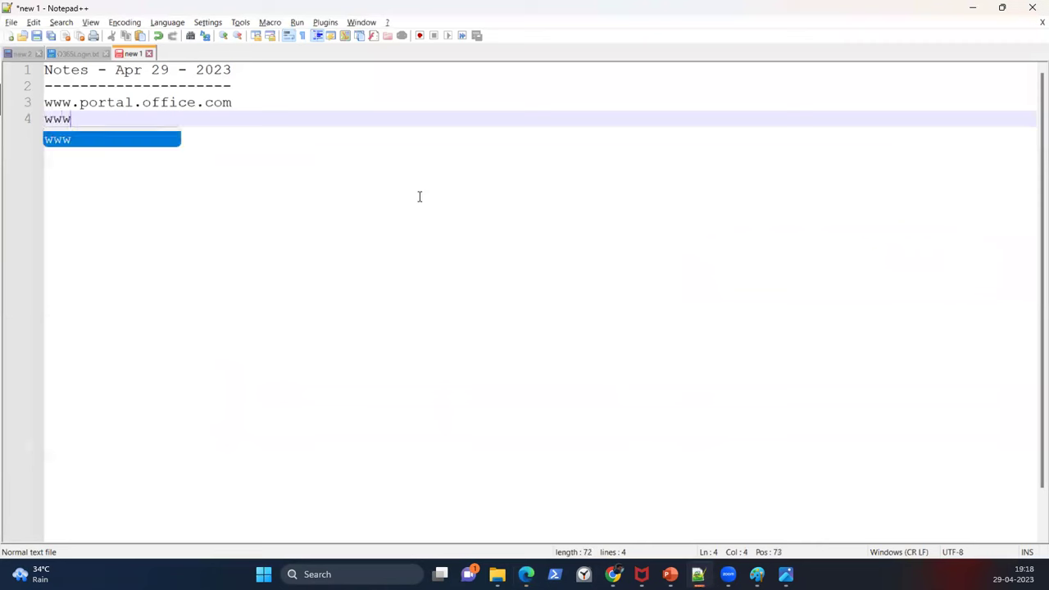
{"action": "type", "text": ".admin"}
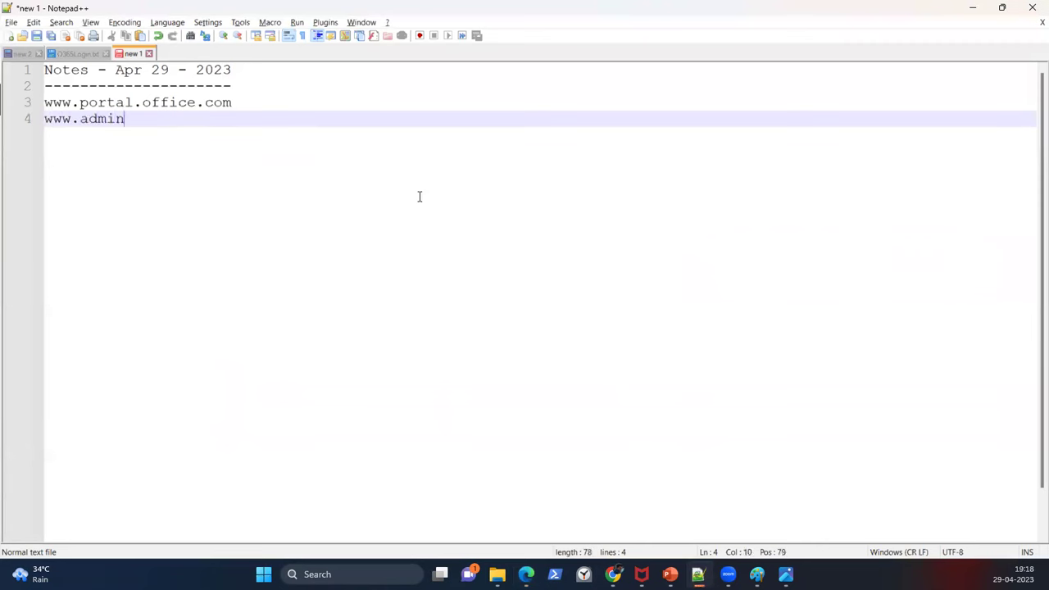
{"action": "type", "text": ".microsoft.com"}
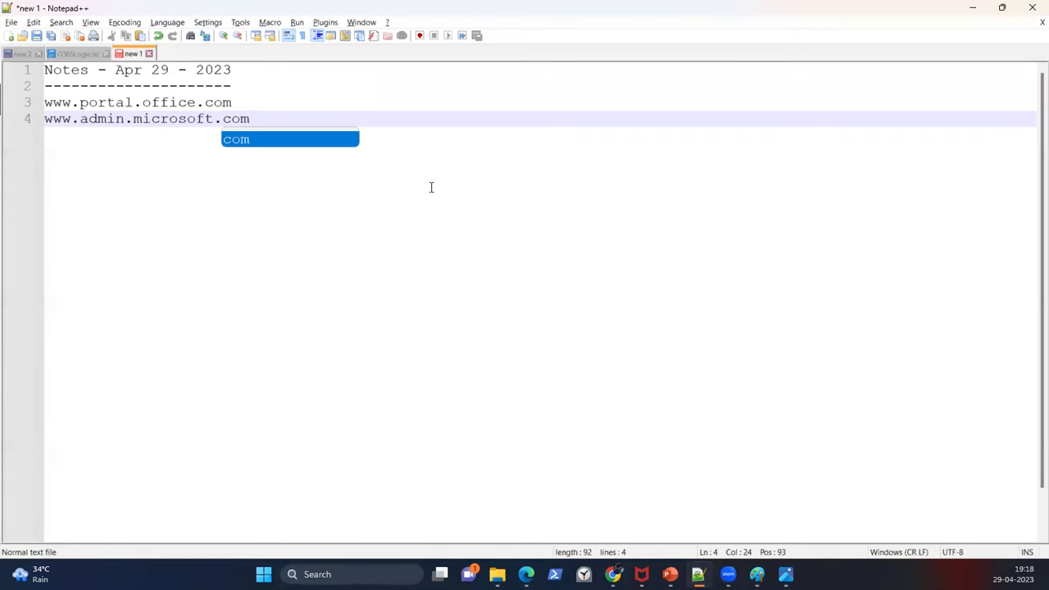
{"action": "left_click", "coordinate": [410, 156]}
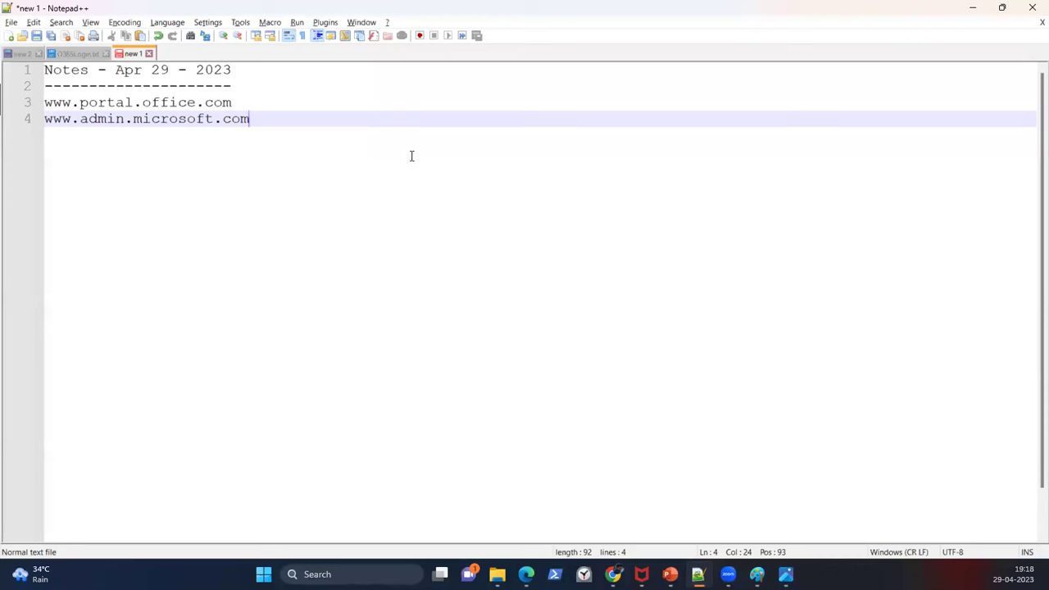
{"action": "key", "text": "alt+Tab"}
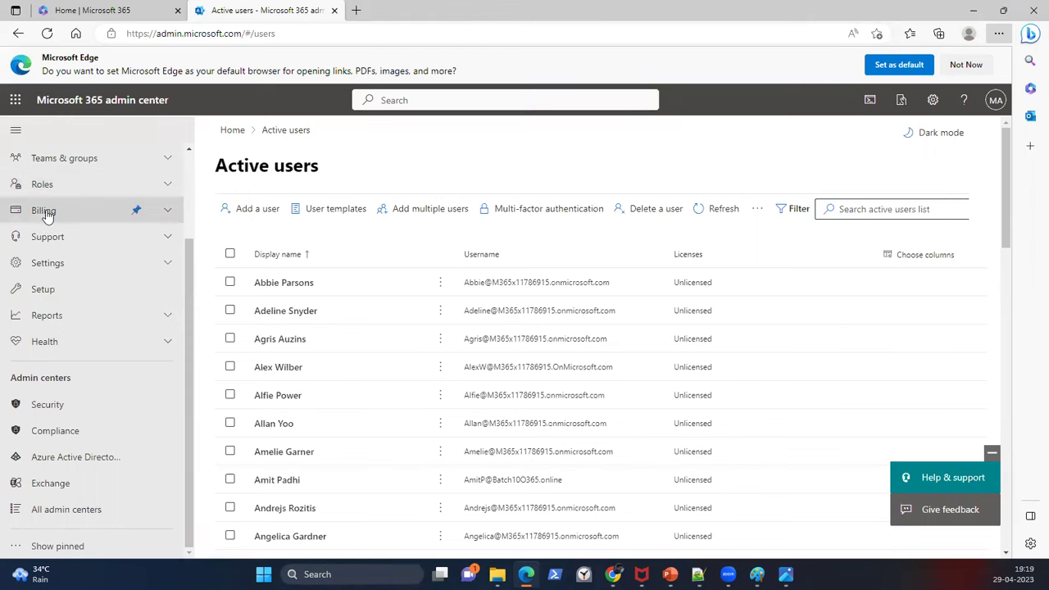
{"action": "scroll", "coordinate": [47, 208], "scroll_direction": "up", "scroll_amount": 3}
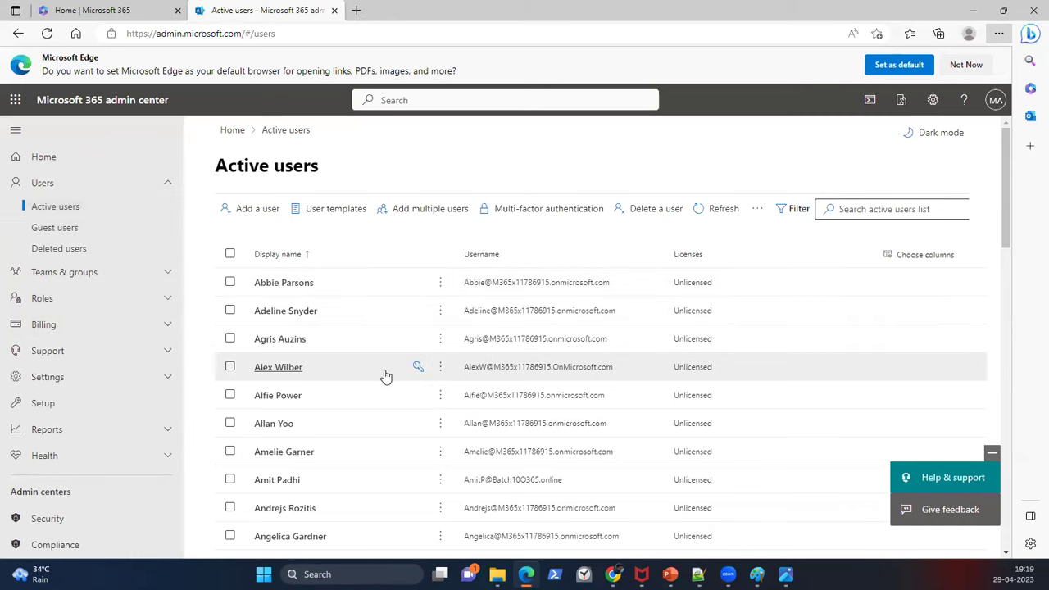
{"action": "scroll", "coordinate": [385, 369], "scroll_direction": "down", "scroll_amount": 4}
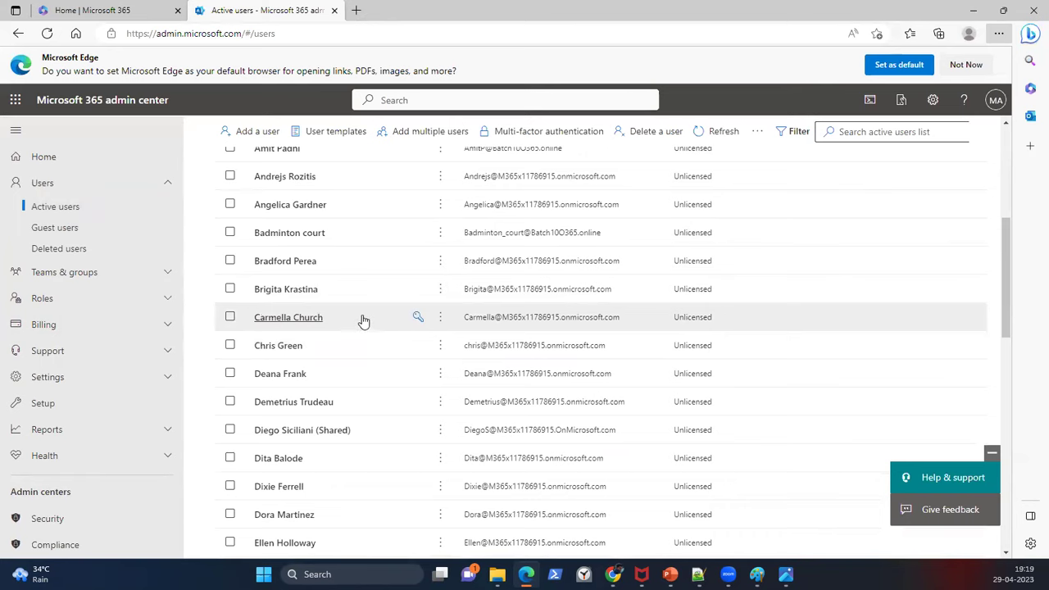
{"action": "scroll", "coordinate": [364, 319], "scroll_direction": "up", "scroll_amount": 5}
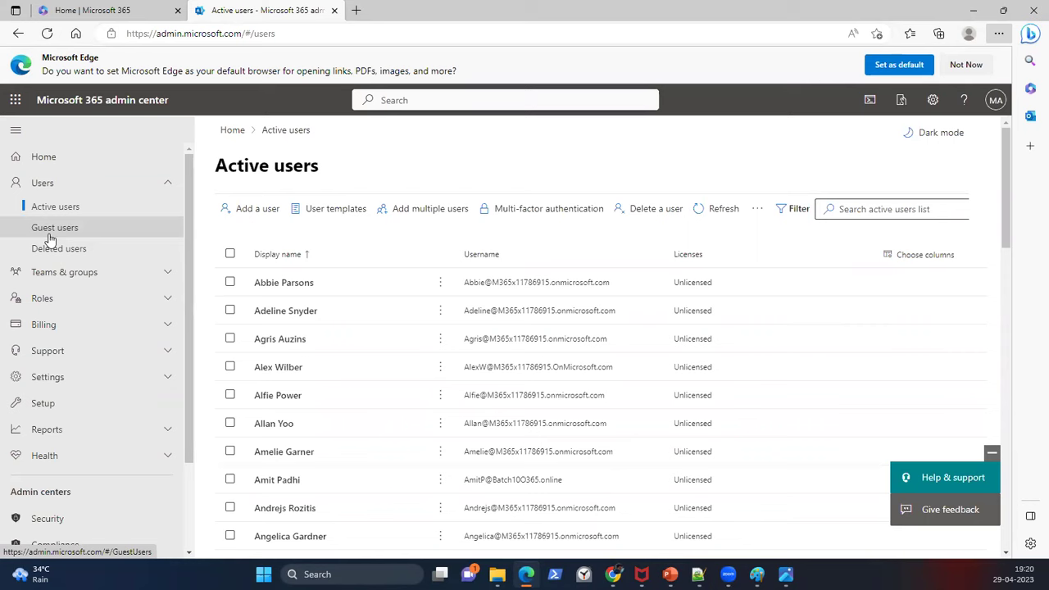
Step: Expand the Teams & groups, Roles and Billing sections in the left navigation
{"action": "left_click", "coordinate": [167, 272]}
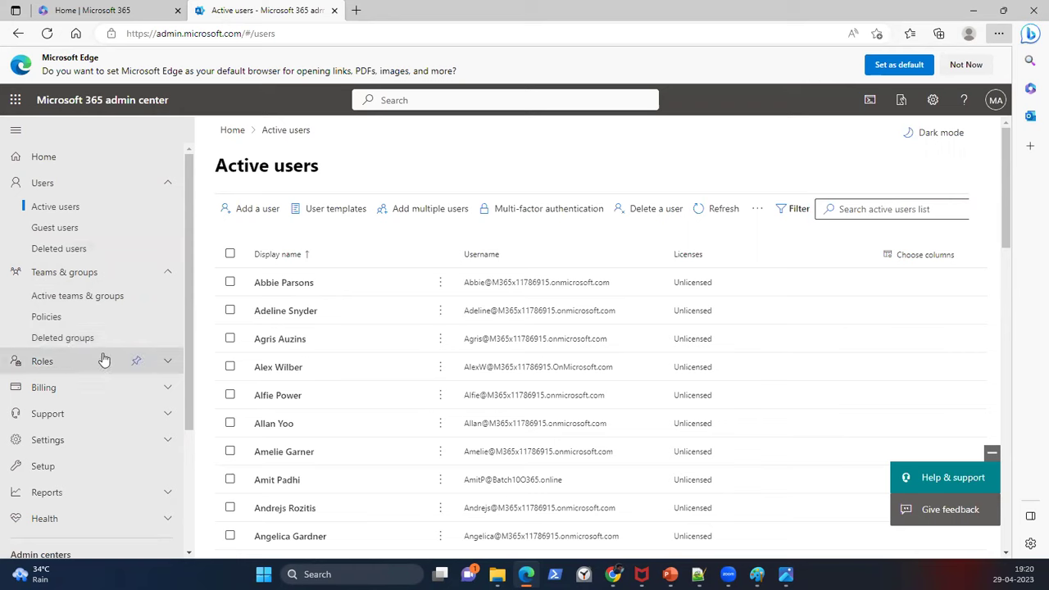
{"action": "left_click", "coordinate": [171, 364]}
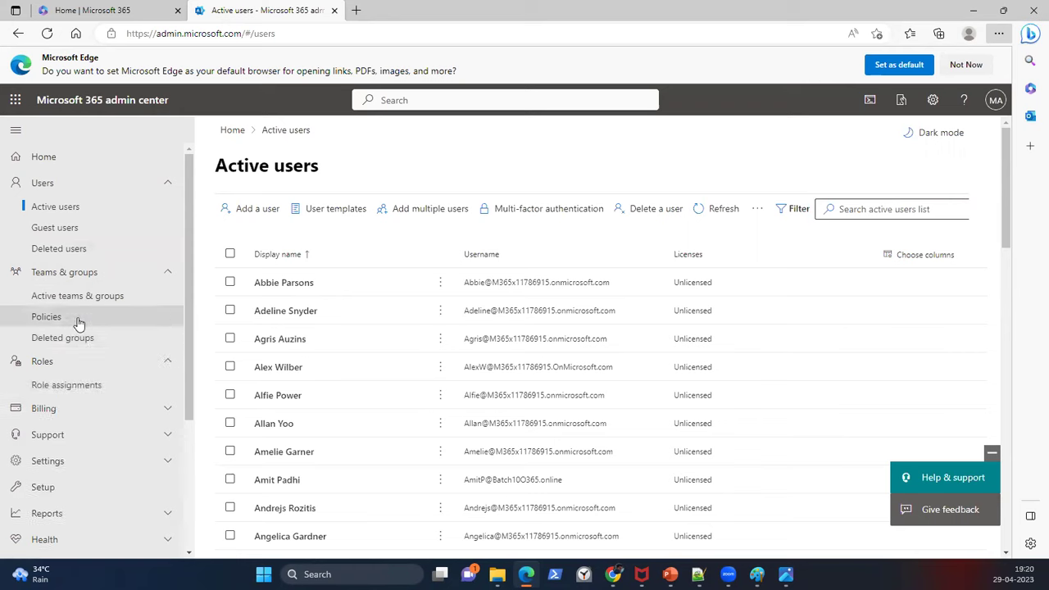
{"action": "scroll", "coordinate": [78, 352], "scroll_direction": "down", "scroll_amount": 2}
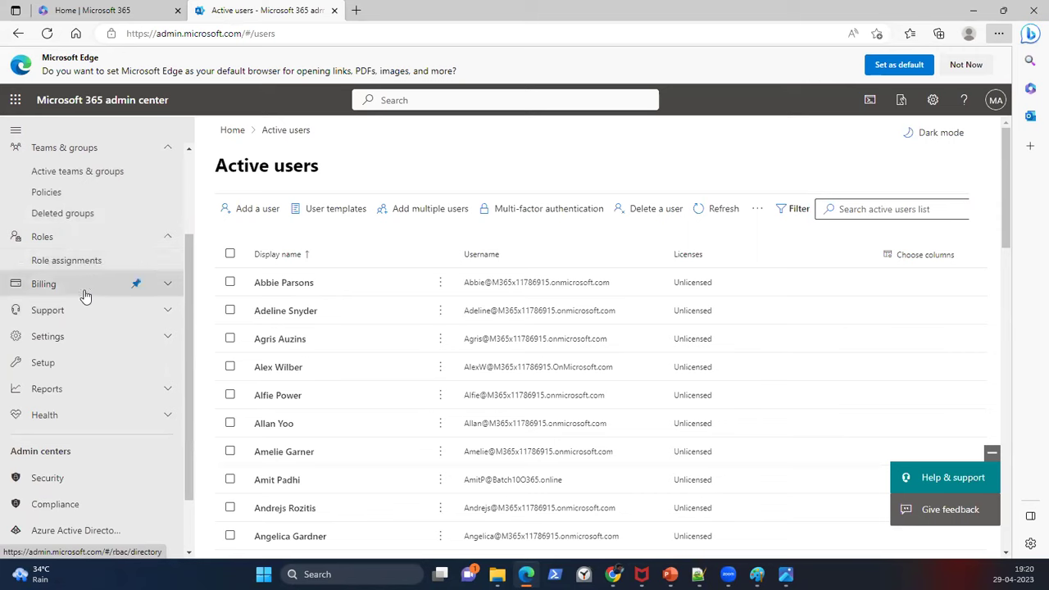
{"action": "left_click", "coordinate": [168, 289]}
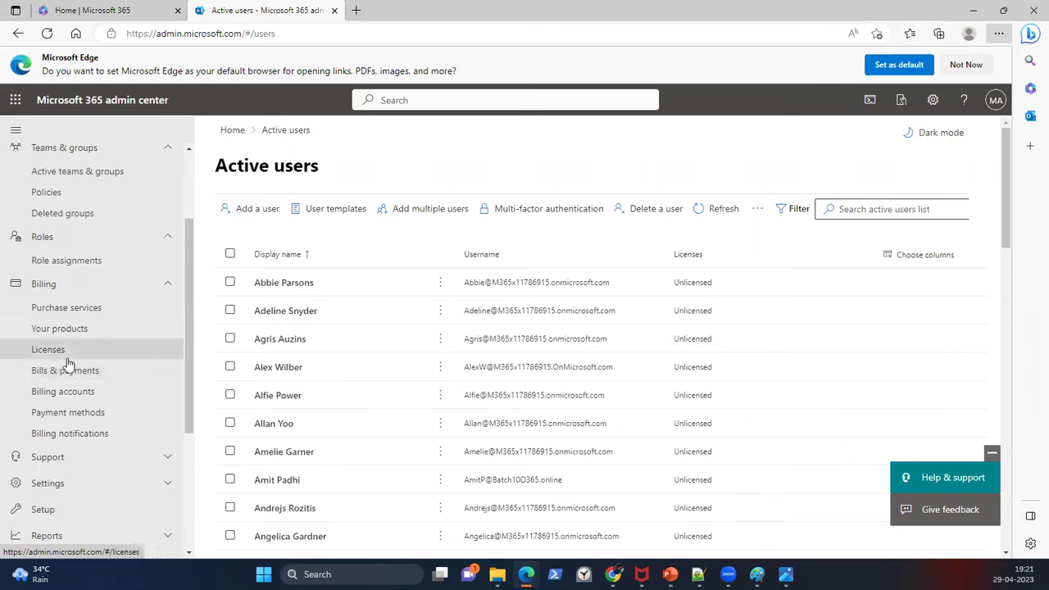
Step: Expand the Settings navigation section to reveal Domains and related pages
{"action": "scroll", "coordinate": [71, 367], "scroll_direction": "down", "scroll_amount": 2}
{"action": "scroll", "coordinate": [72, 364], "scroll_direction": "down", "scroll_amount": 2}
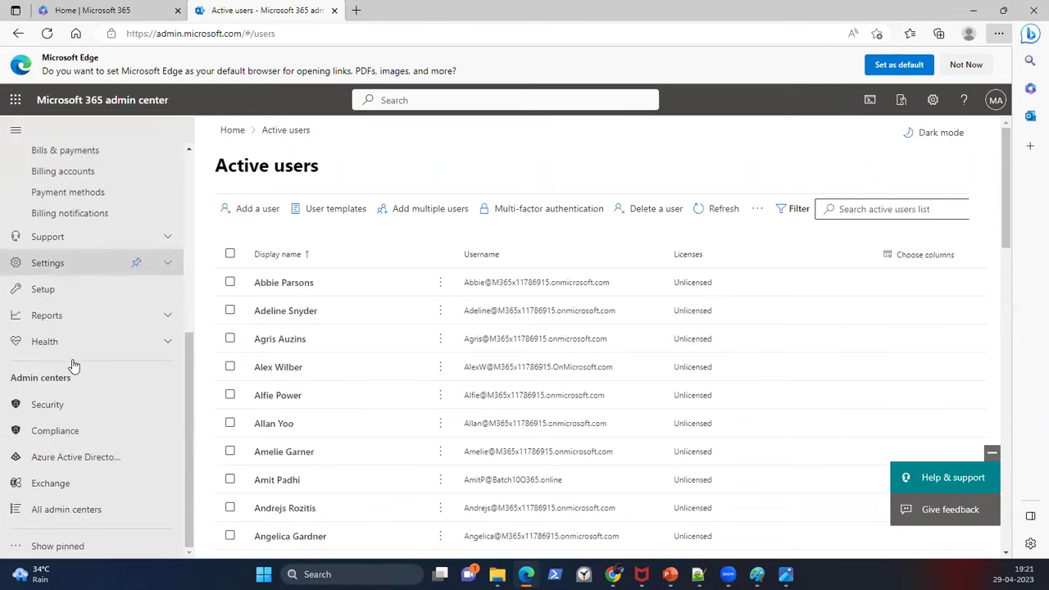
{"action": "left_click", "coordinate": [74, 265]}
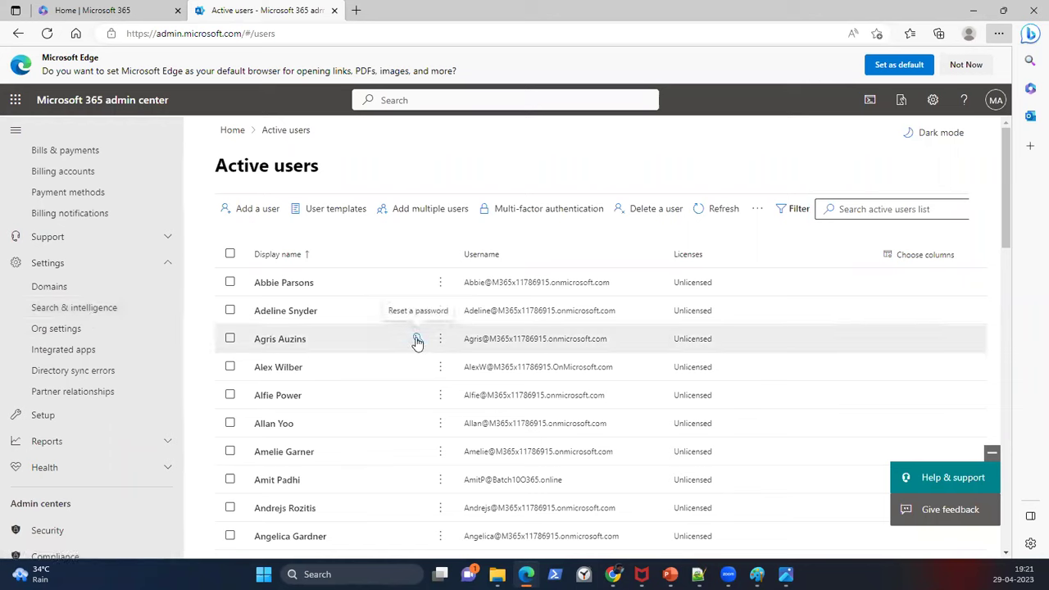
{"action": "scroll", "coordinate": [145, 292], "scroll_direction": "up", "scroll_amount": 5}
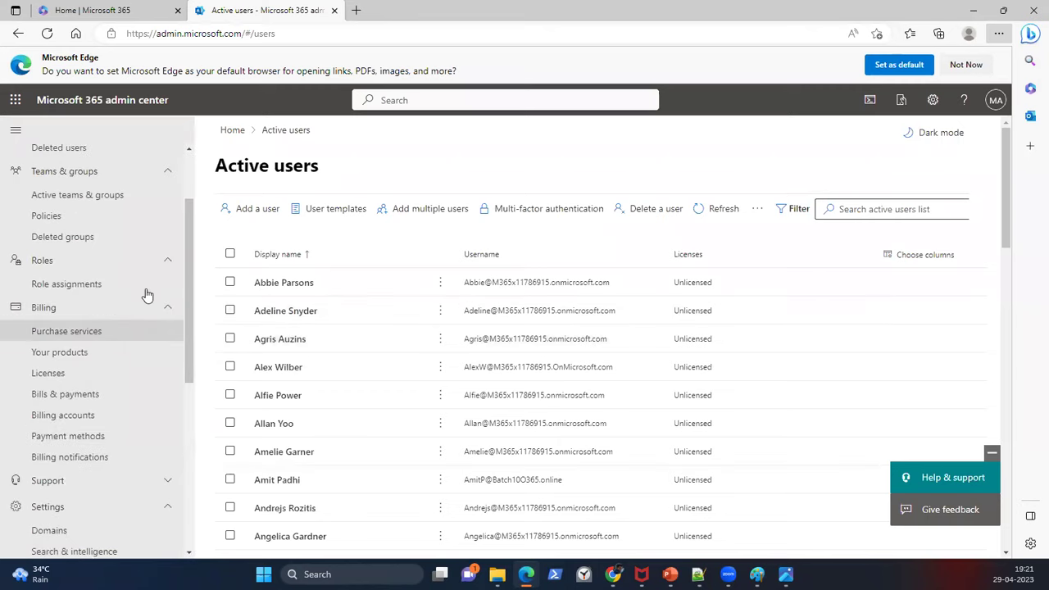
{"action": "scroll", "coordinate": [147, 294], "scroll_direction": "up", "scroll_amount": 3}
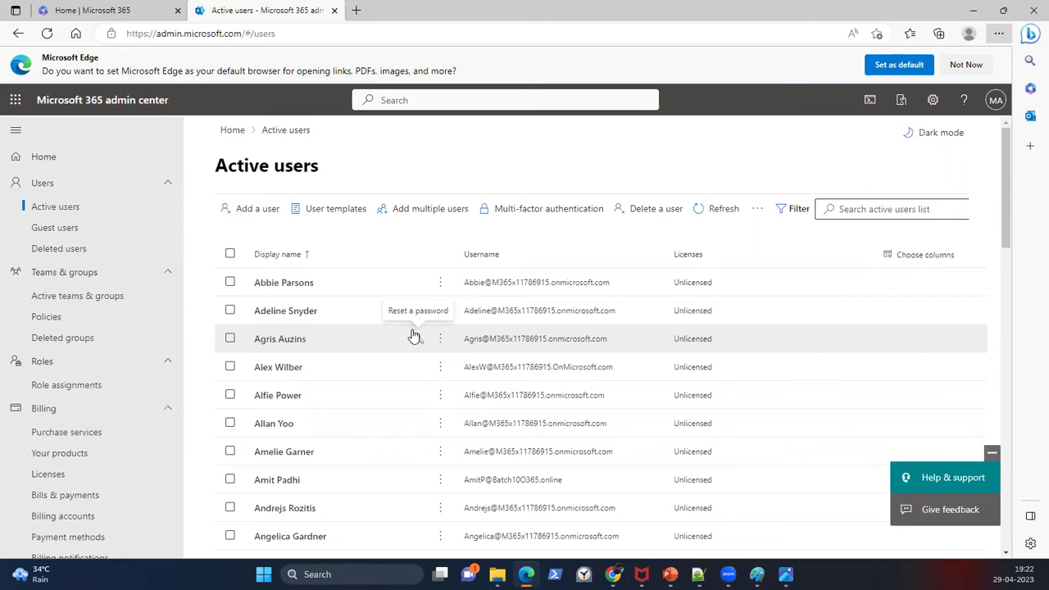
Step: View MOD Administrator's user details, close the panel, and bring the Notepad++ notes forward
{"action": "scroll", "coordinate": [499, 342], "scroll_direction": "down", "scroll_amount": 3}
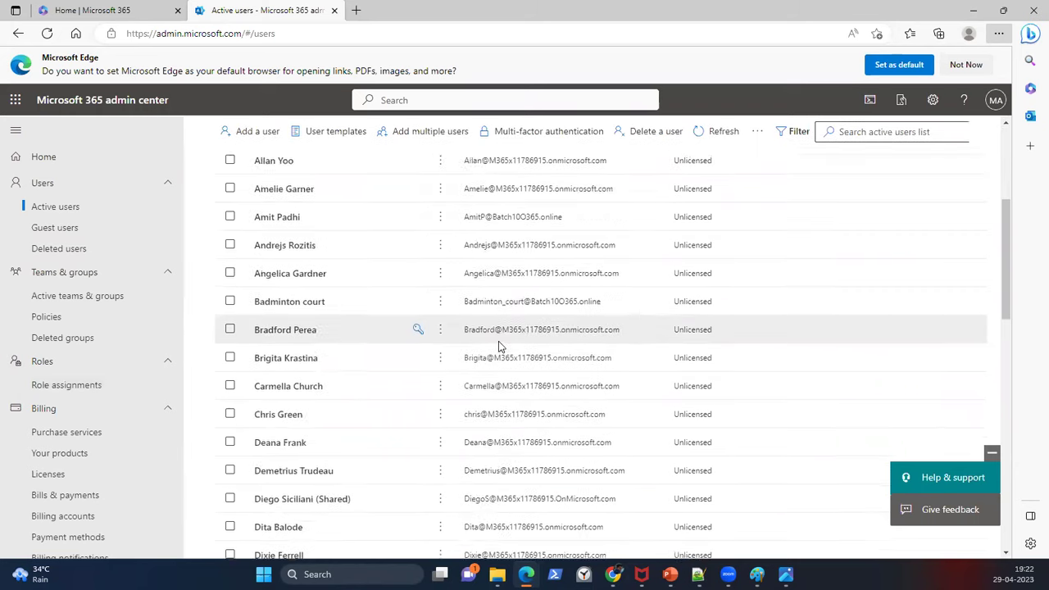
{"action": "scroll", "coordinate": [500, 346], "scroll_direction": "down", "scroll_amount": 3}
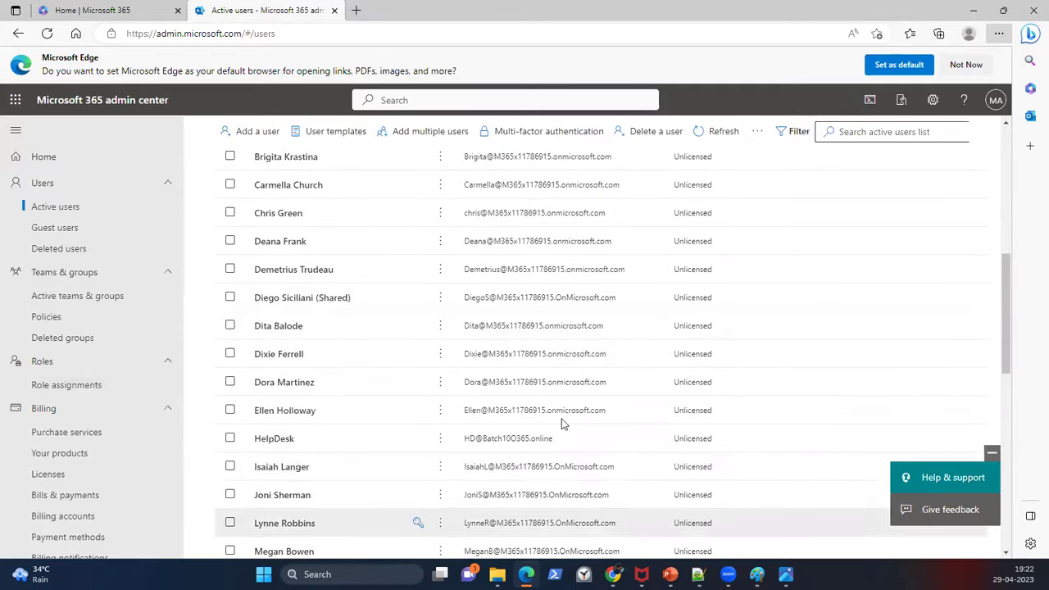
{"action": "scroll", "coordinate": [447, 321], "scroll_direction": "down", "scroll_amount": 5}
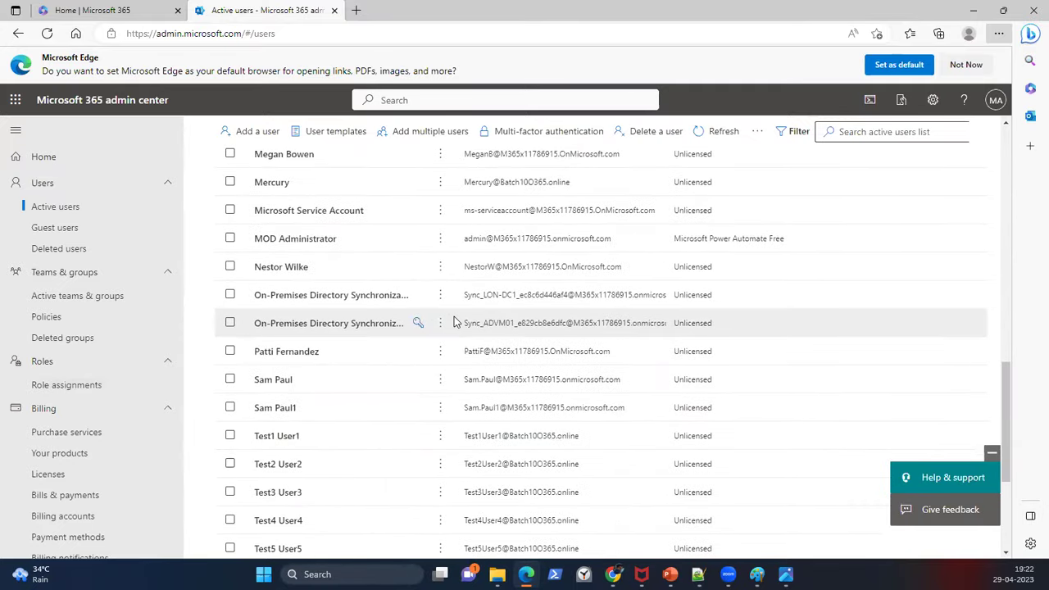
{"action": "scroll", "coordinate": [454, 322], "scroll_direction": "down", "scroll_amount": 3}
{"action": "scroll", "coordinate": [455, 320], "scroll_direction": "up", "scroll_amount": 4}
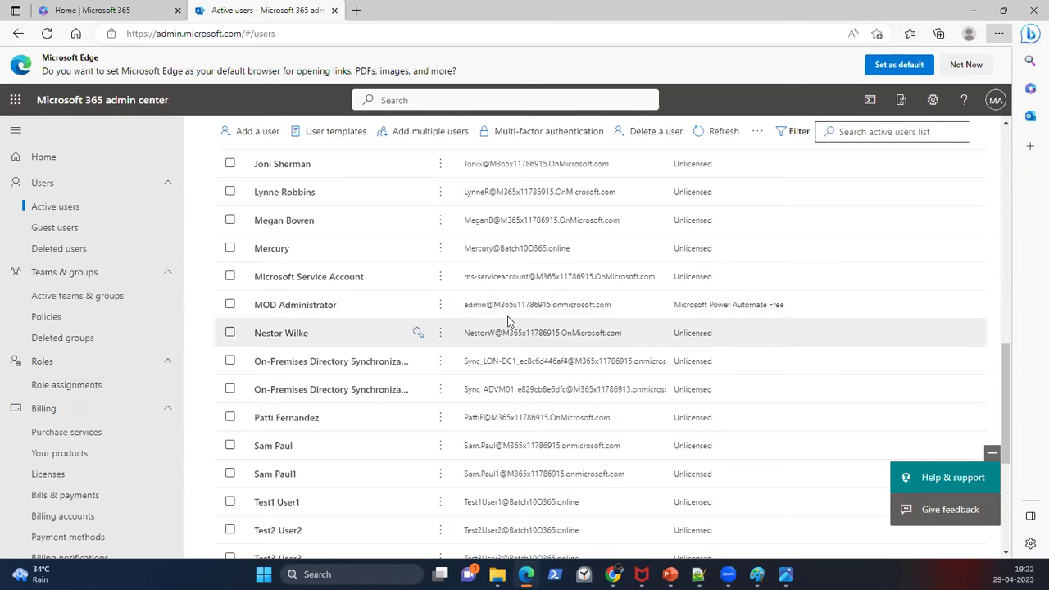
{"action": "left_click", "coordinate": [522, 308]}
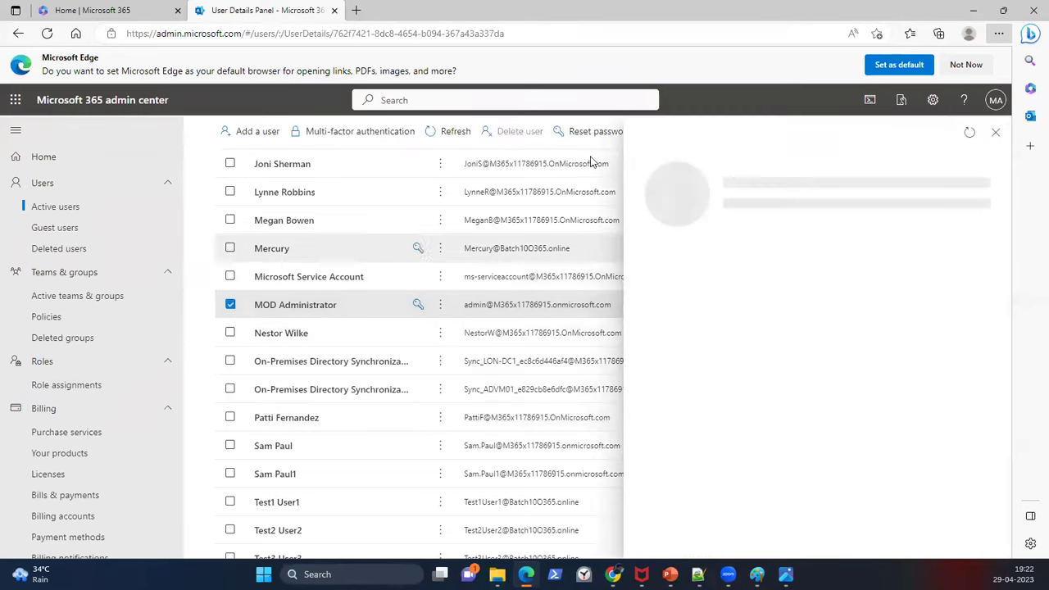
{"action": "left_click", "coordinate": [753, 96]}
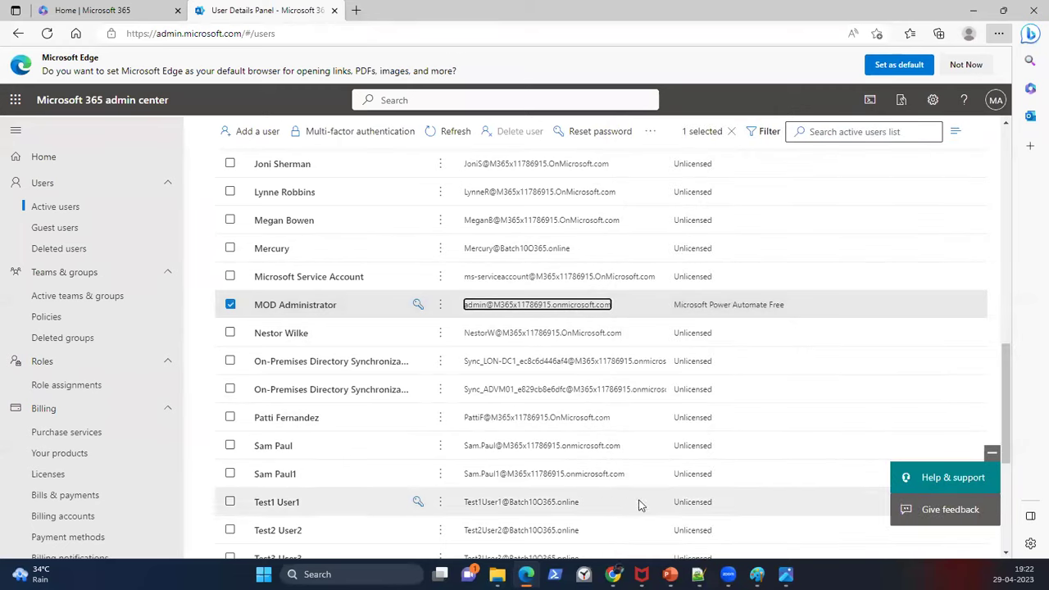
{"action": "left_click", "coordinate": [697, 573]}
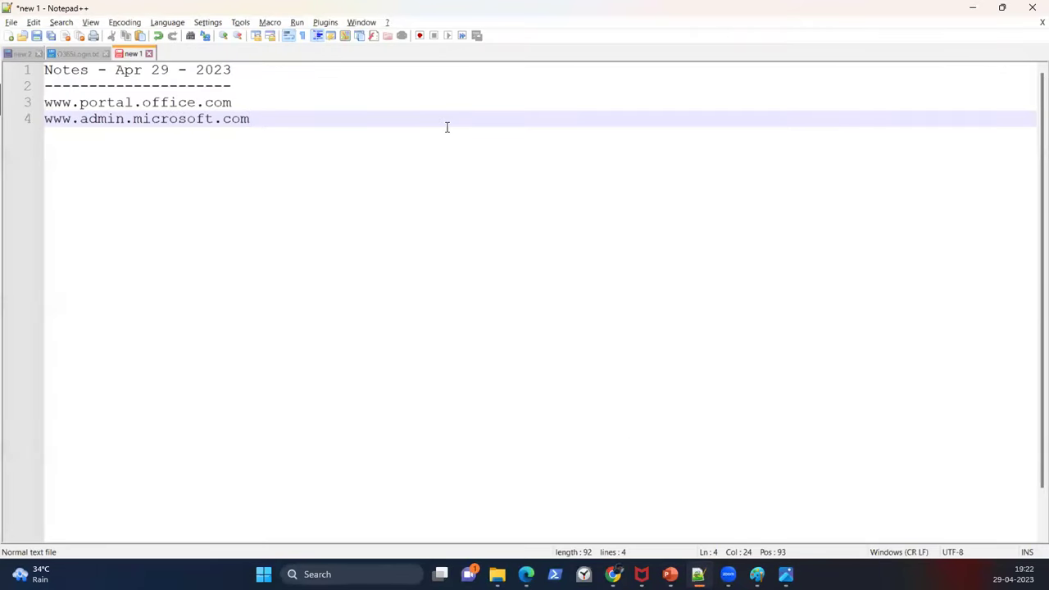
Step: On line 6, write the example user's address on the Batch11Online.onmicrosoft.com domain
{"action": "key", "text": "Return"}
{"action": "key", "text": "Return"}
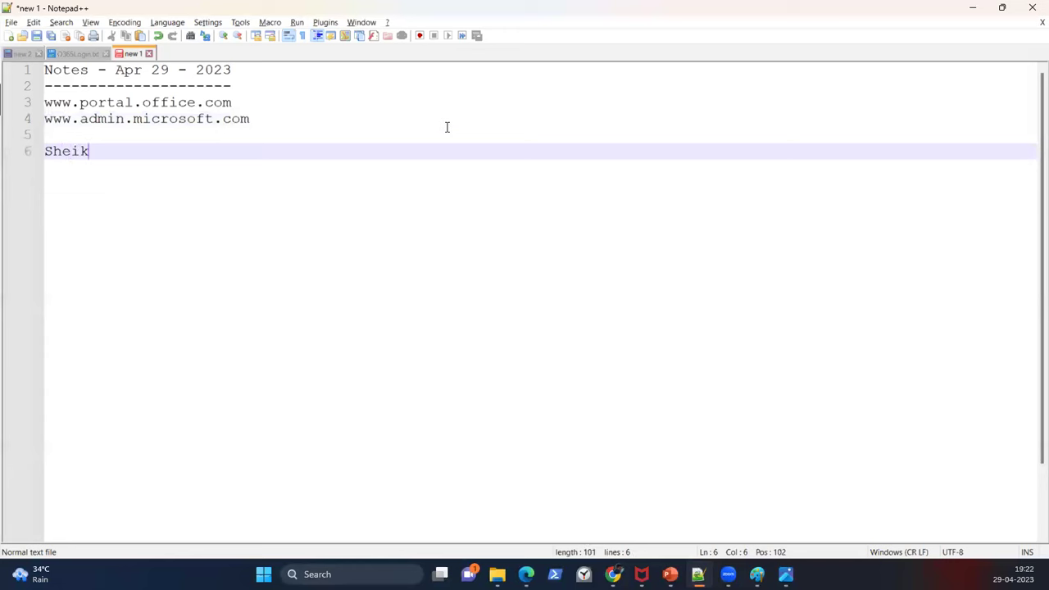
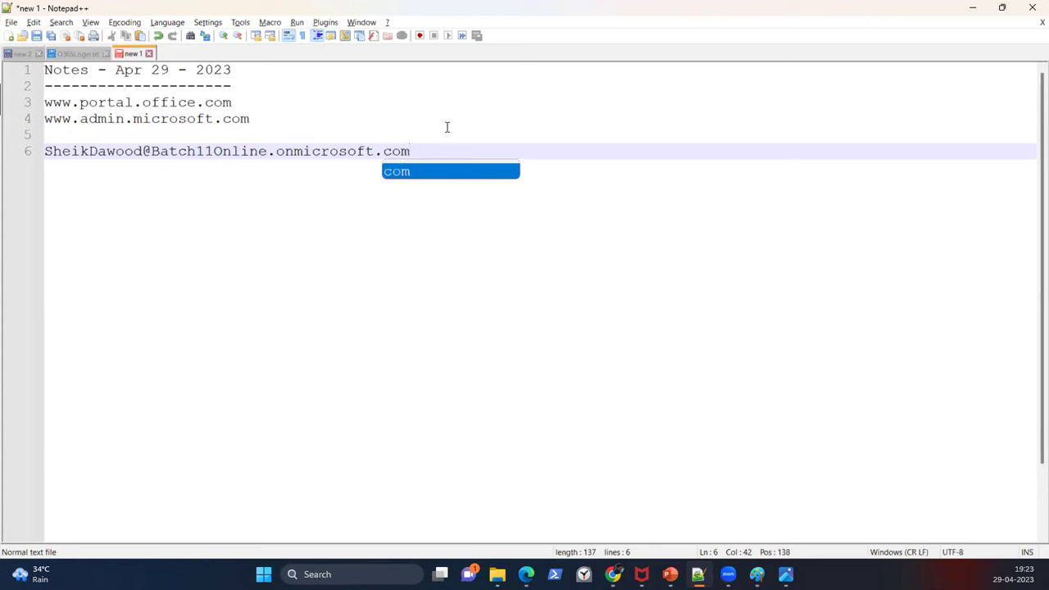
{"action": "key", "text": "Escape"}
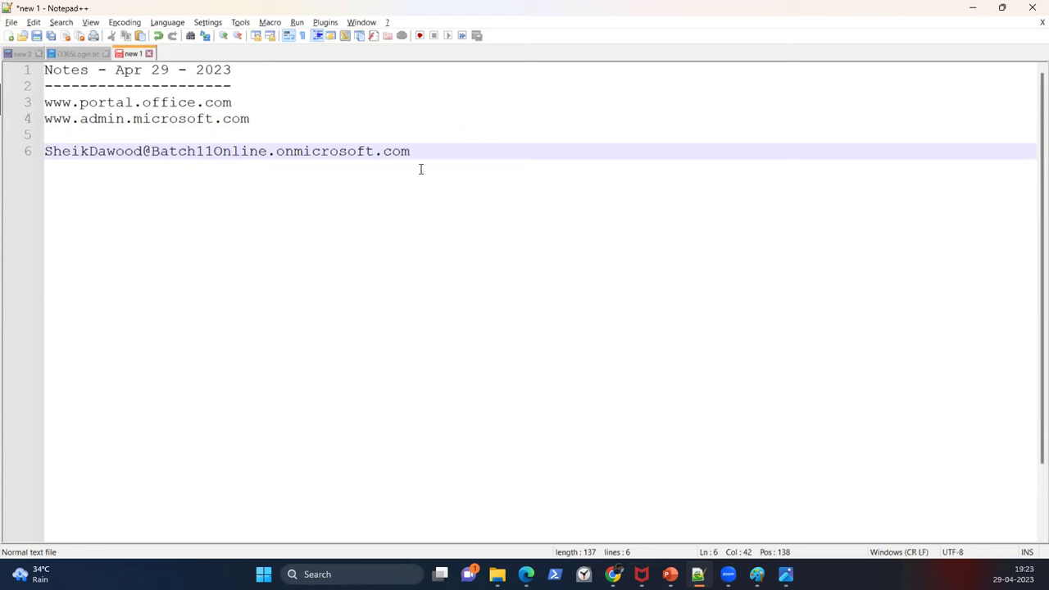
Step: Highlight the onmicrosoft.com part of that address, then return to the admin center users list
{"action": "left_click_drag", "start_coordinate": [426, 155], "coordinate": [44, 156]}
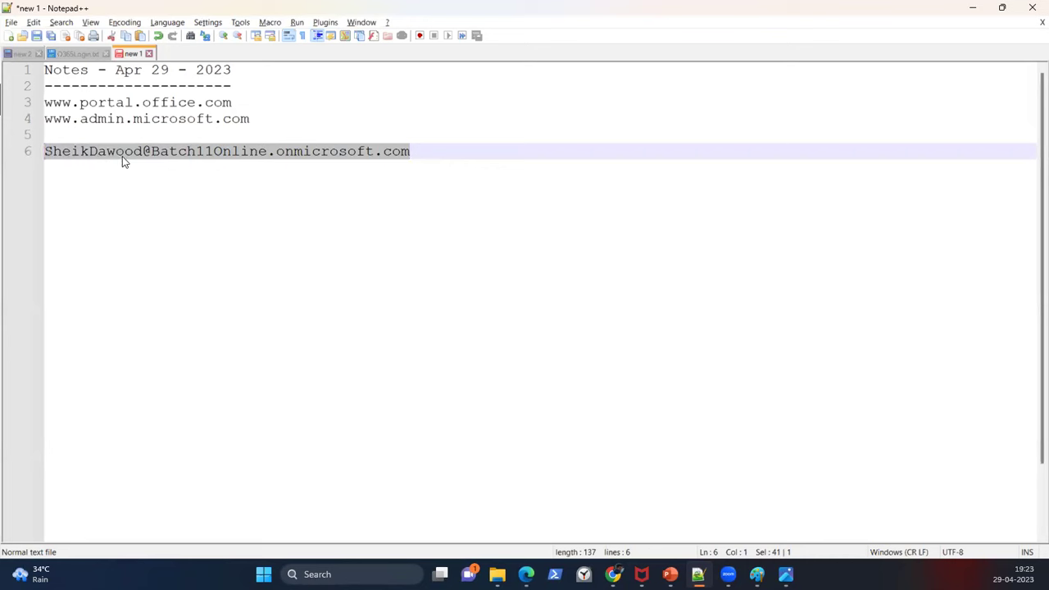
{"action": "left_click_drag", "start_coordinate": [276, 153], "coordinate": [412, 151]}
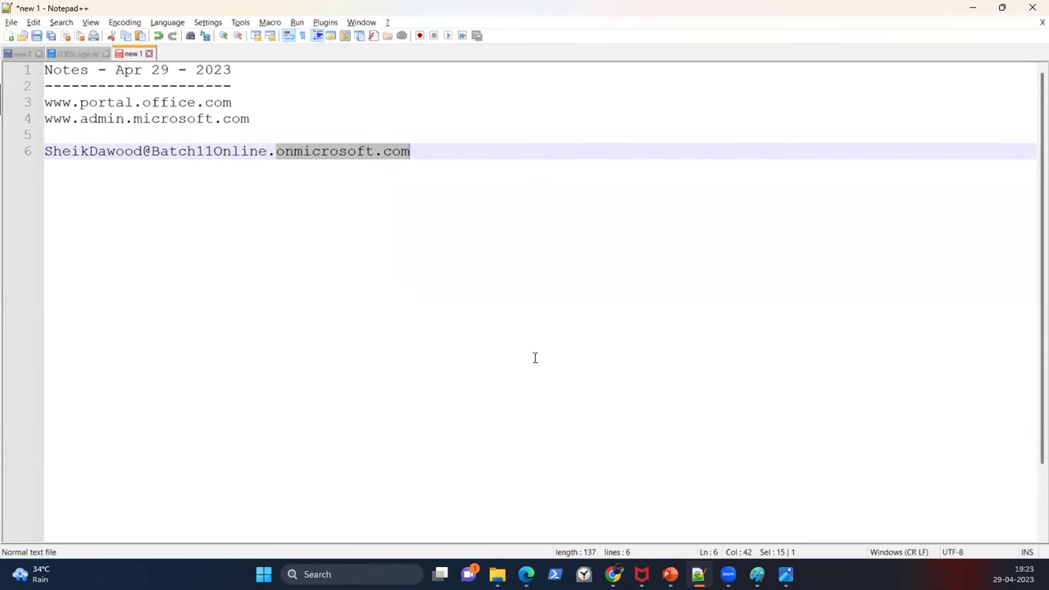
{"action": "key", "text": "alt+Tab"}
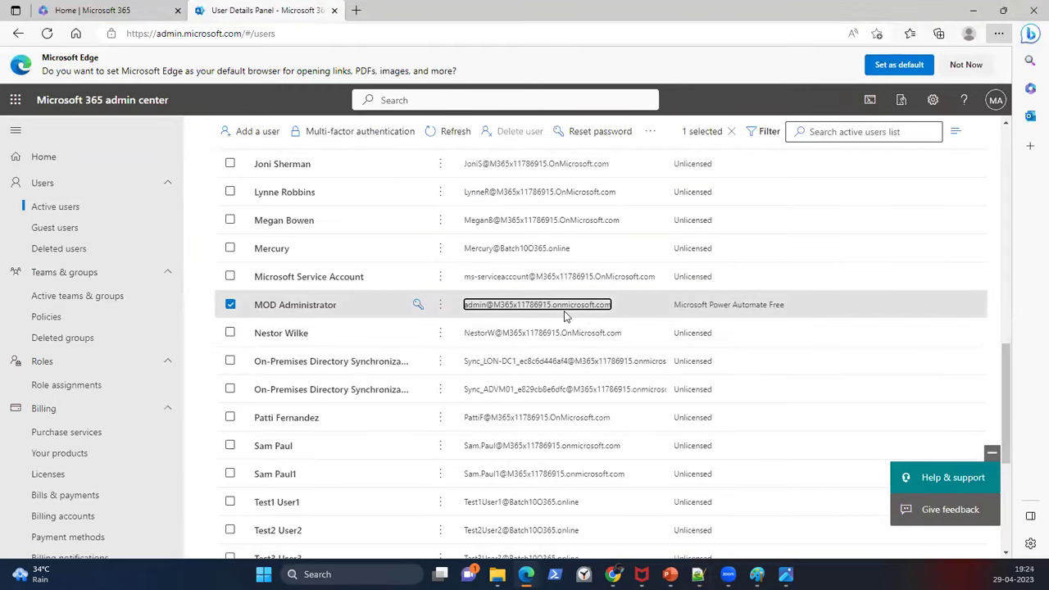
Step: Duplicate the line 6 address onto line 7, changing its domain to Batch11Online.com
{"action": "key", "text": "alt+Tab"}
{"action": "left_click", "coordinate": [436, 156]}
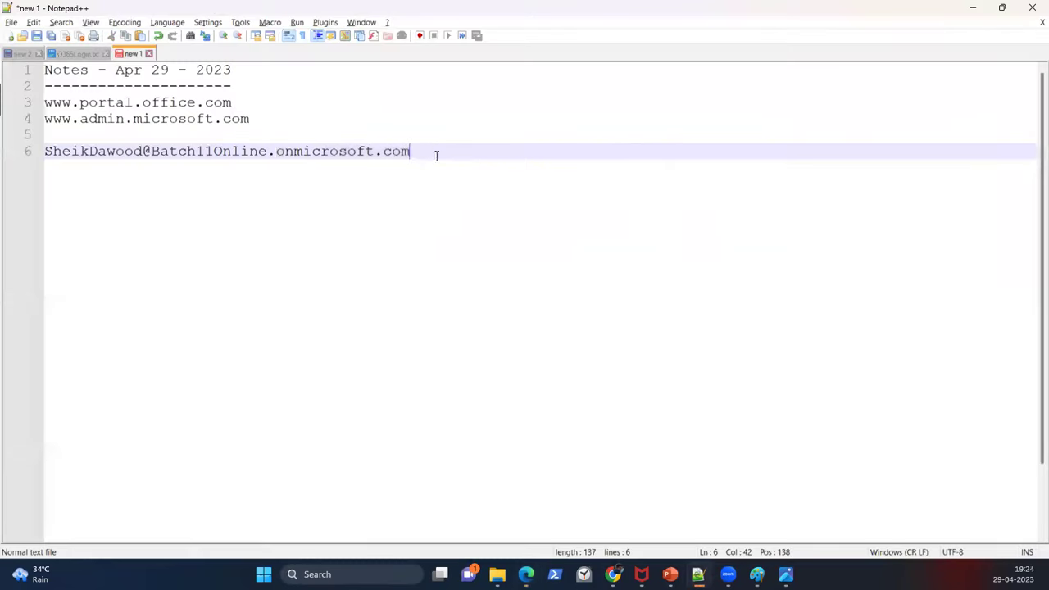
{"action": "key", "text": "shift+Home"}
{"action": "key", "text": "ctrl+c"}
{"action": "key", "text": "End"}
{"action": "key", "text": "Return"}
{"action": "key", "text": "ctrl+v"}
{"action": "key", "text": "ctrl+shift+Left"}
{"action": "key", "text": "ctrl+shift+Left"}
{"action": "key", "text": "ctrl+shift+Left"}
{"action": "key", "text": "ctrl+shift+Left"}
{"action": "key", "text": "shift+Right"}
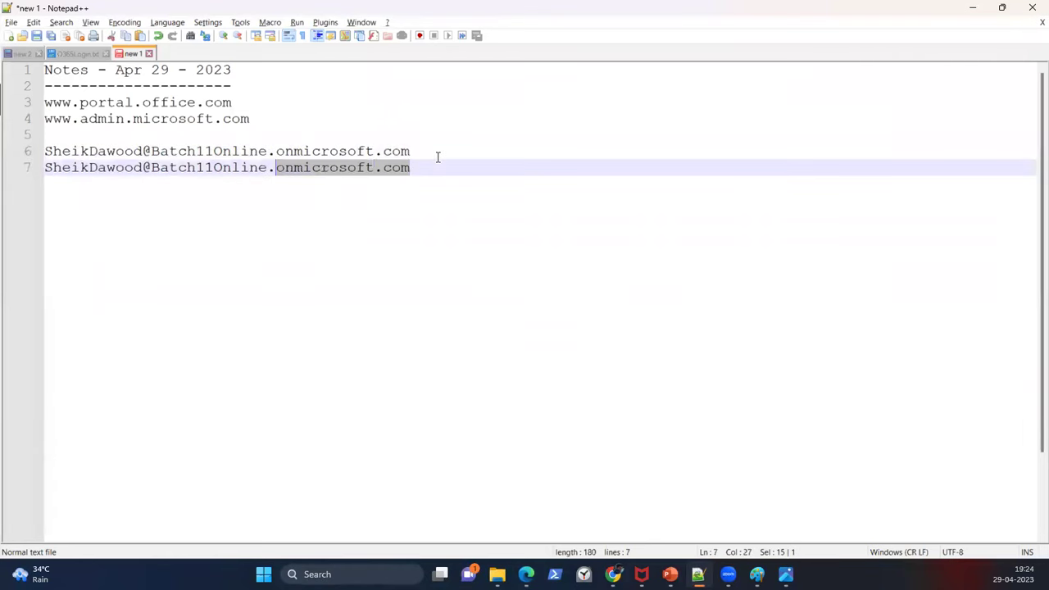
{"action": "key", "text": "Delete"}
{"action": "type", "text": "com"}
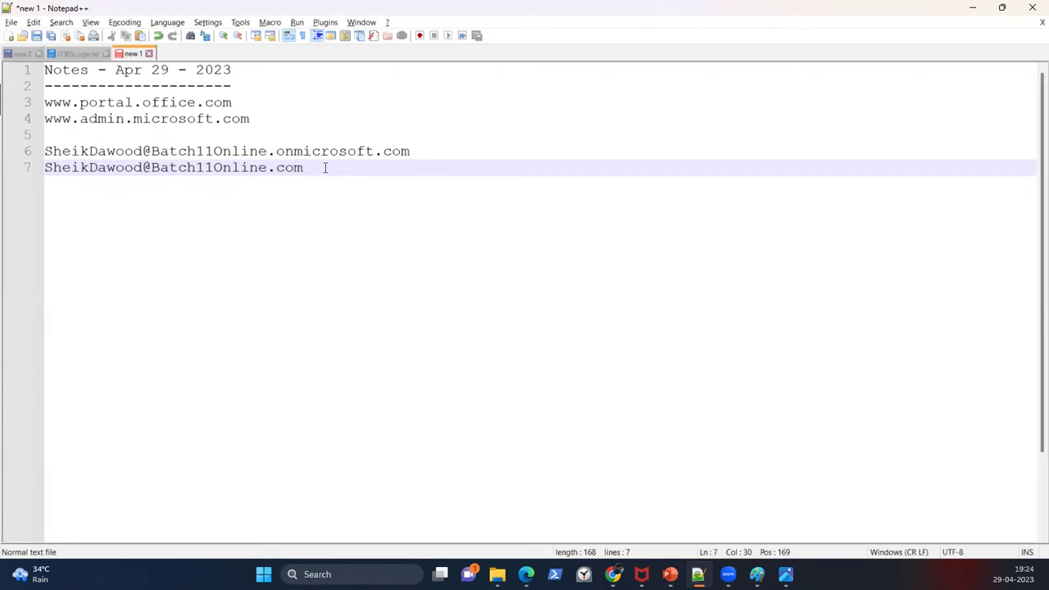
{"action": "left_click", "coordinate": [150, 168], "text": "shift"}
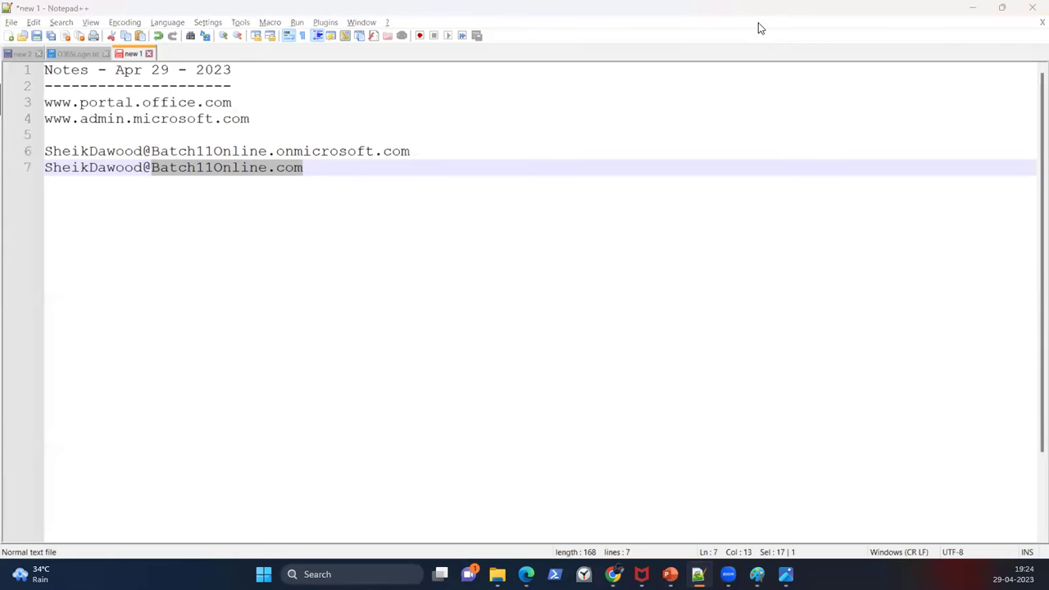
Step: Open hostinger.in in a new Edge tab
{"action": "key", "text": "alt+Tab"}
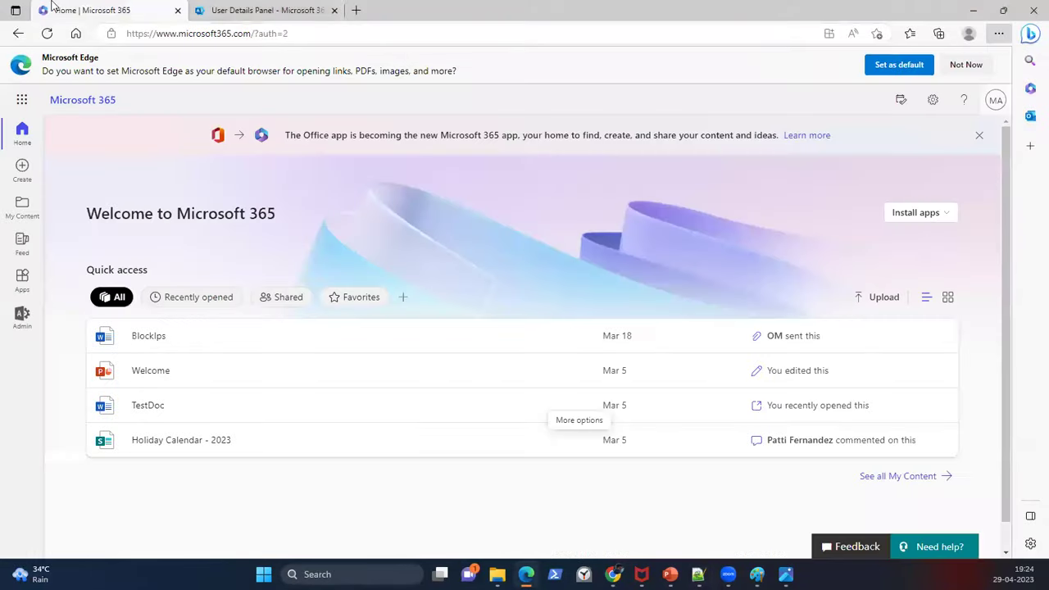
{"action": "left_click", "coordinate": [356, 10]}
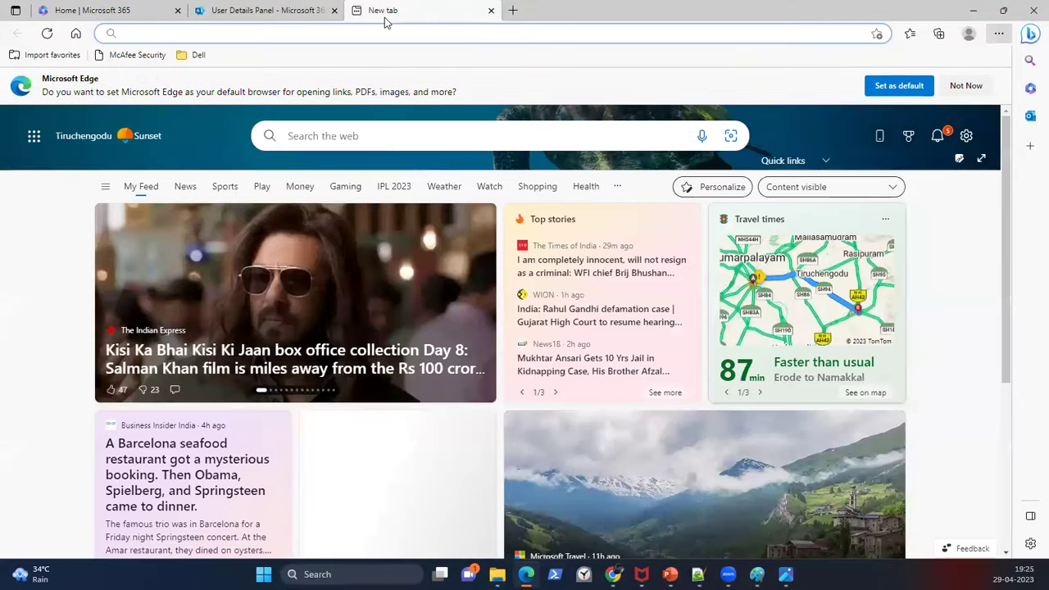
{"action": "type", "text": "hostinge"}
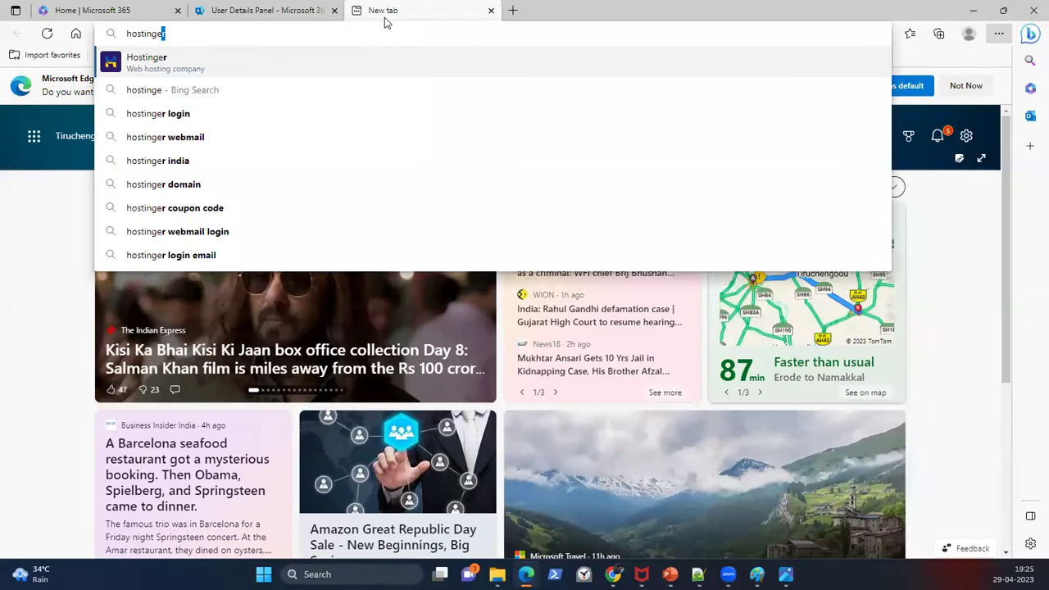
{"action": "type", "text": "r.com"}
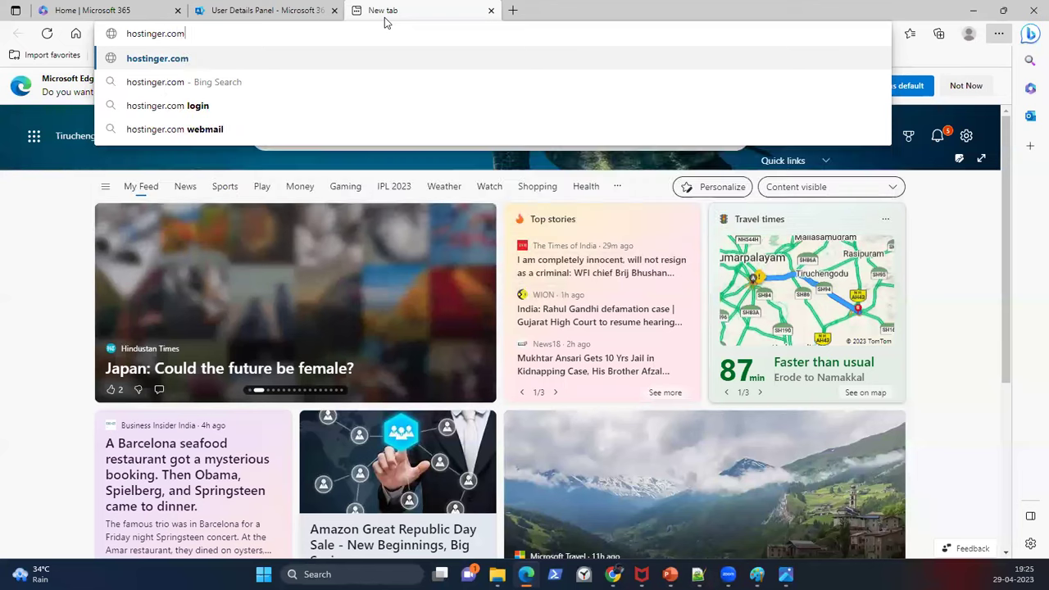
{"action": "key", "text": "BackSpace"}
{"action": "key", "text": "BackSpace"}
{"action": "key", "text": "BackSpace"}
{"action": "type", "text": "in"}
{"action": "key", "text": "Return"}
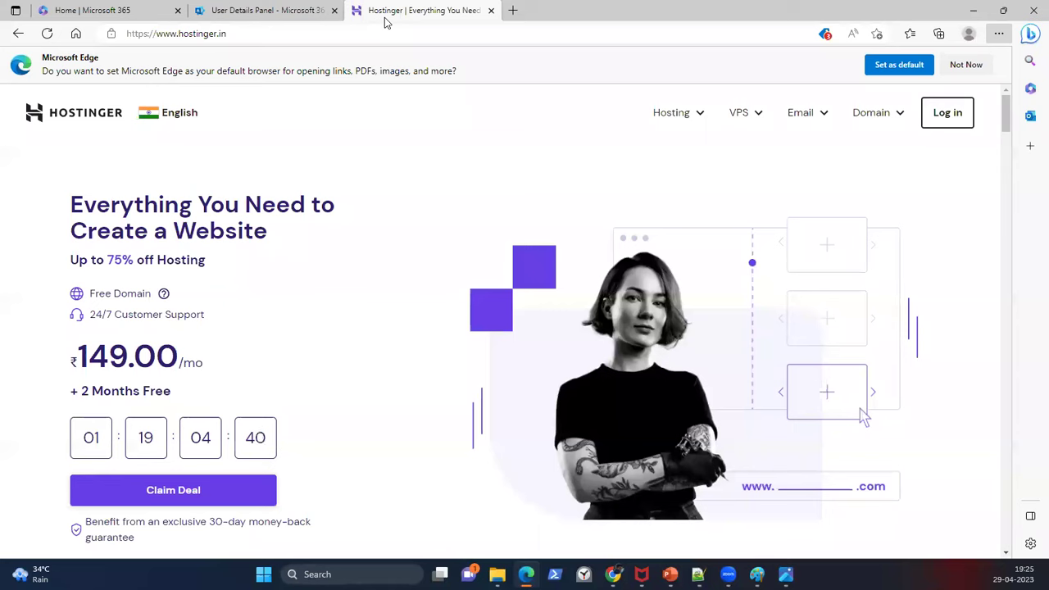
Step: Search Hostinger's domain finder for Batch11O365.online and find it already taken
{"action": "mouse_move", "coordinate": [904, 117]}
{"action": "left_click", "coordinate": [807, 156]}
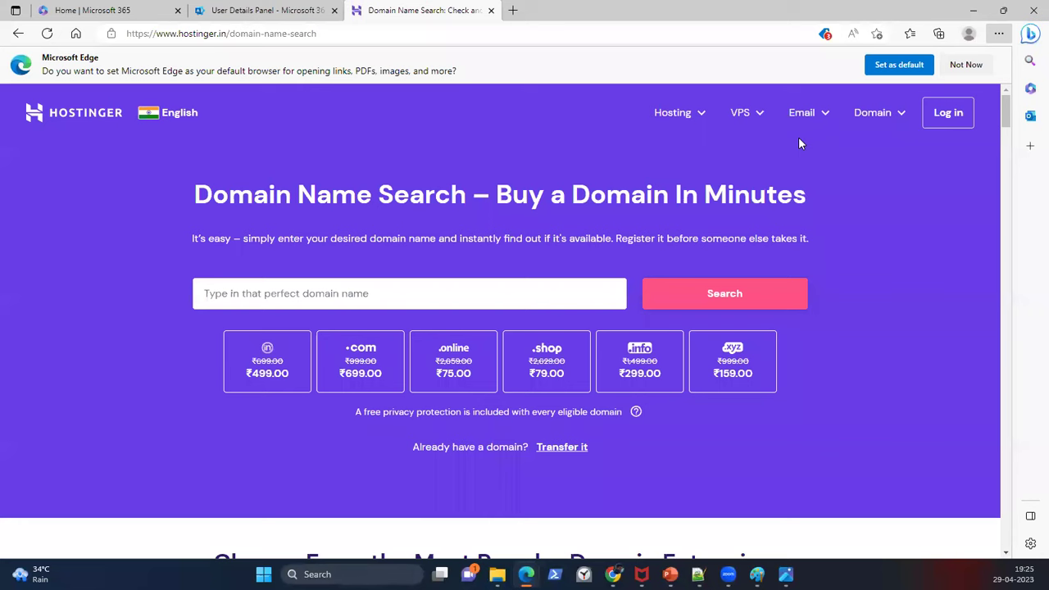
{"action": "left_click", "coordinate": [472, 288]}
{"action": "type", "text": "Batch11"}
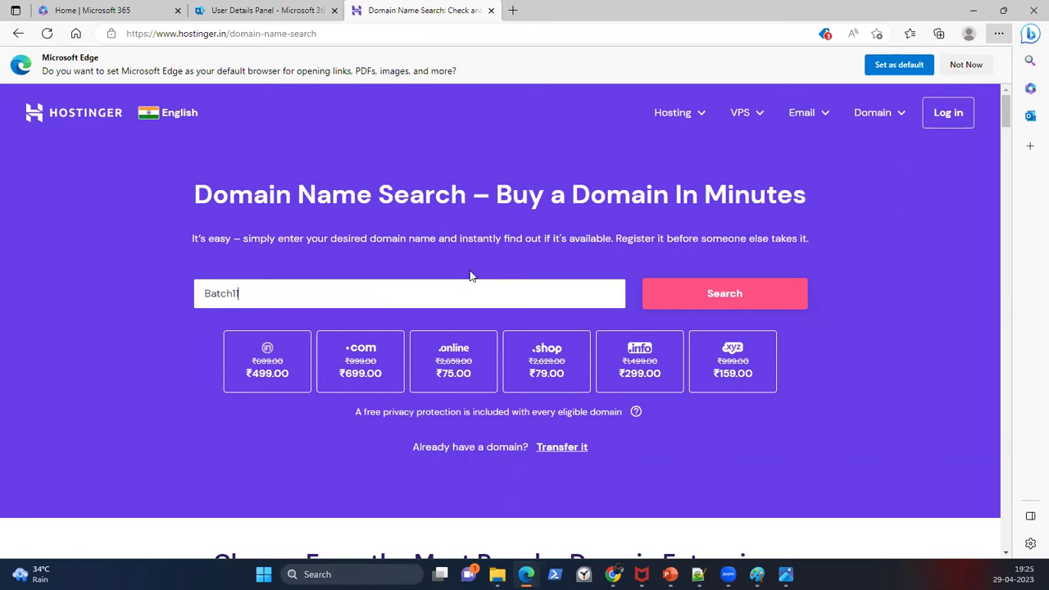
{"action": "type", "text": "0365.ol"}
{"action": "key", "text": "BackSpace"}
{"action": "key", "text": "BackSpace"}
{"action": "type", "text": "online"}
{"action": "left_click", "coordinate": [733, 299]}
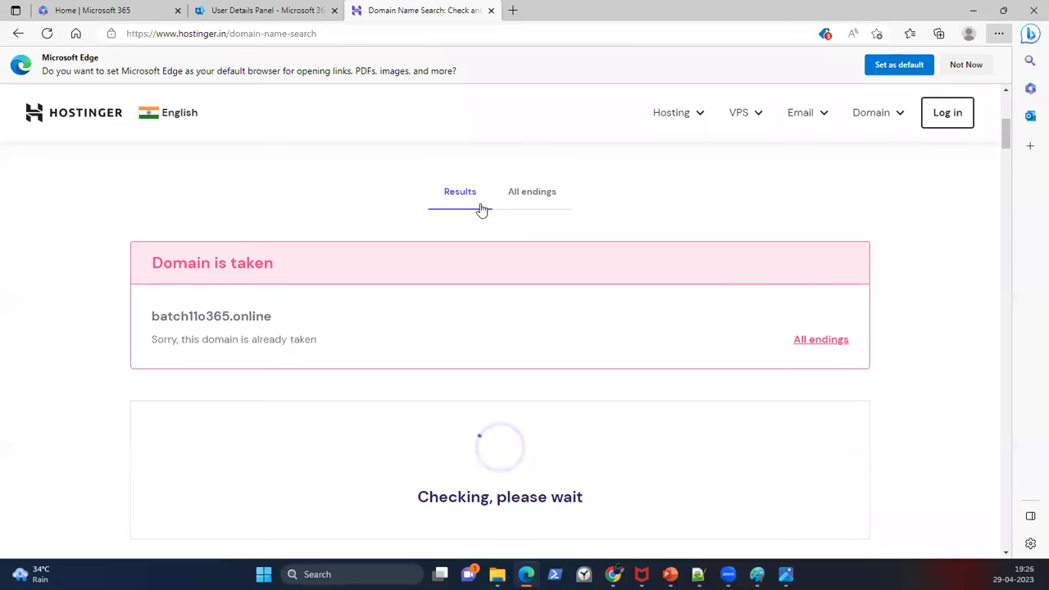
Step: Edit the search box text to drop O365 from the domain name
{"action": "left_click", "coordinate": [807, 339]}
{"action": "left_click", "coordinate": [239, 295]}
{"action": "key", "text": "BackSpace"}
{"action": "key", "text": "BackSpace"}
{"action": "key", "text": "Delete"}
{"action": "key", "text": "Delete"}
{"action": "key", "text": "Delete"}
{"action": "key", "text": "Delete"}
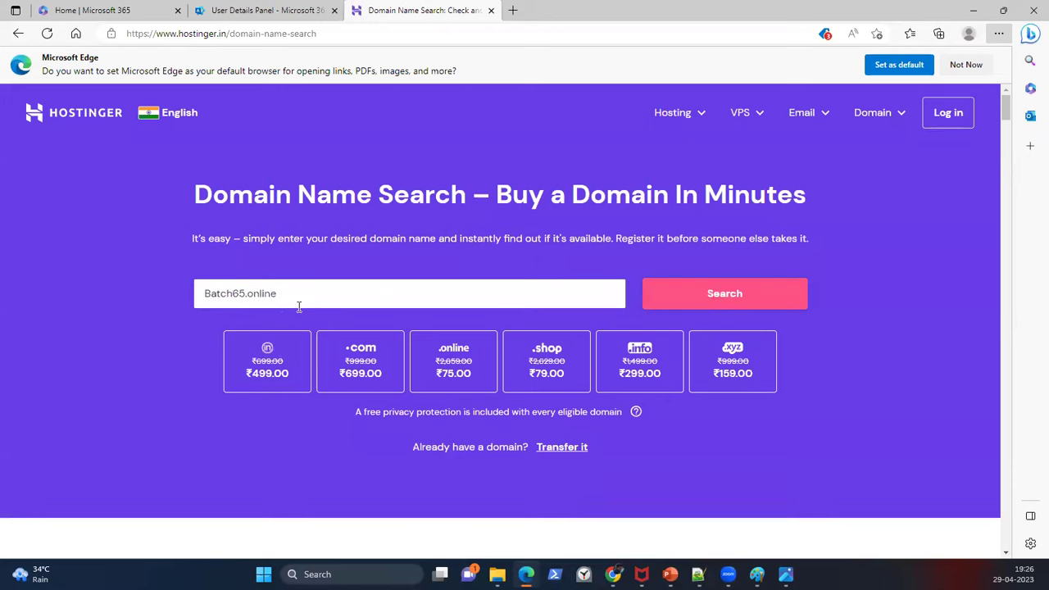
Step: Search for Batch11.online and see it available at ₹75.00/yr
{"action": "type", "text": "11"}
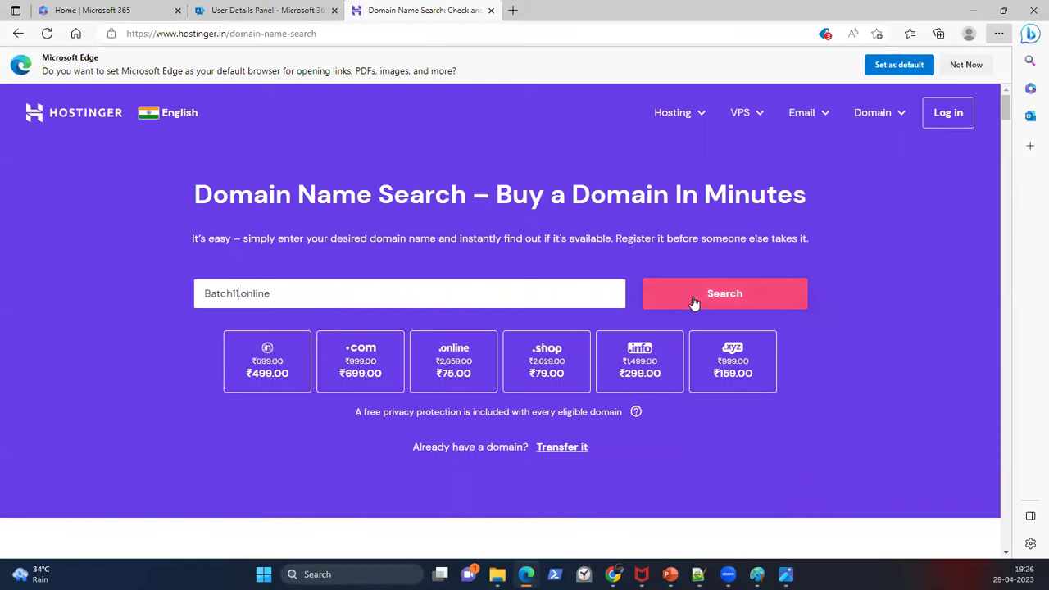
{"action": "left_click", "coordinate": [692, 297]}
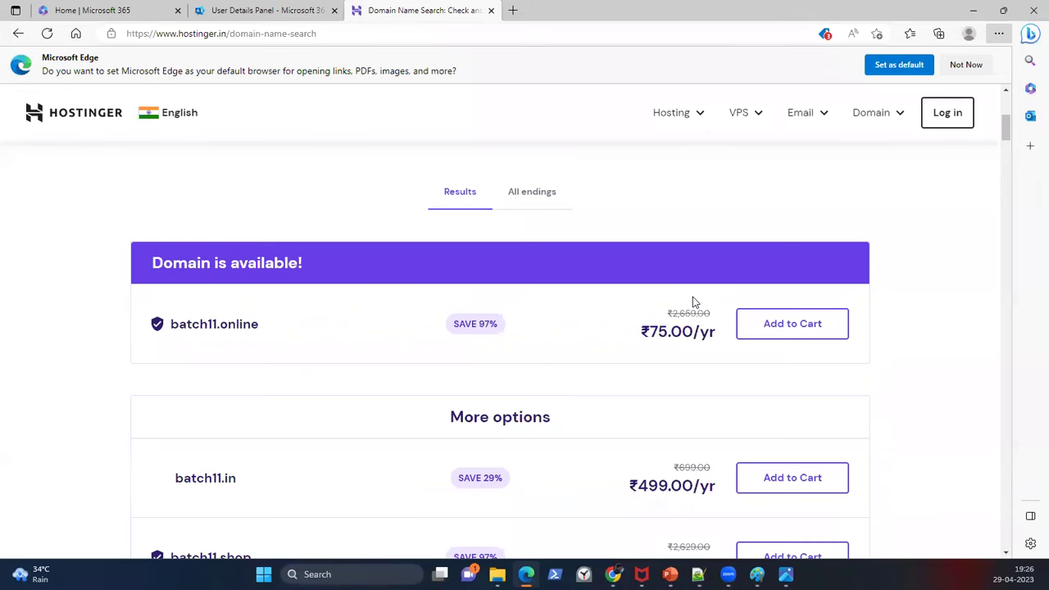
Step: Check the admin center users list, then return to Hostinger and bring the Notepad++ notes forward
{"action": "left_click", "coordinate": [256, 11]}
{"action": "scroll", "coordinate": [542, 344], "scroll_direction": "up", "scroll_amount": 7}
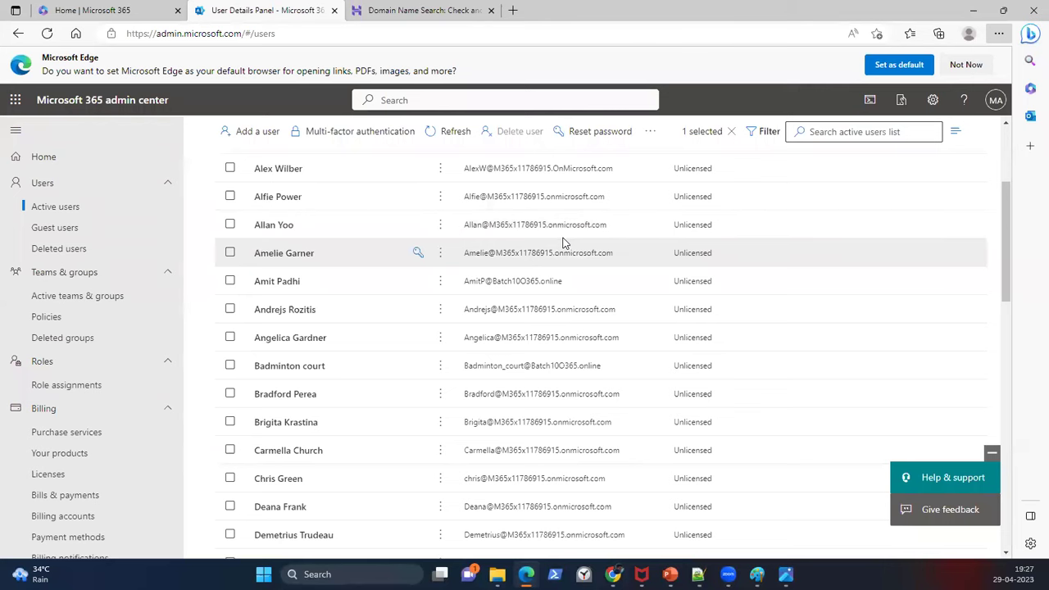
{"action": "scroll", "coordinate": [582, 269], "scroll_direction": "down", "scroll_amount": 3}
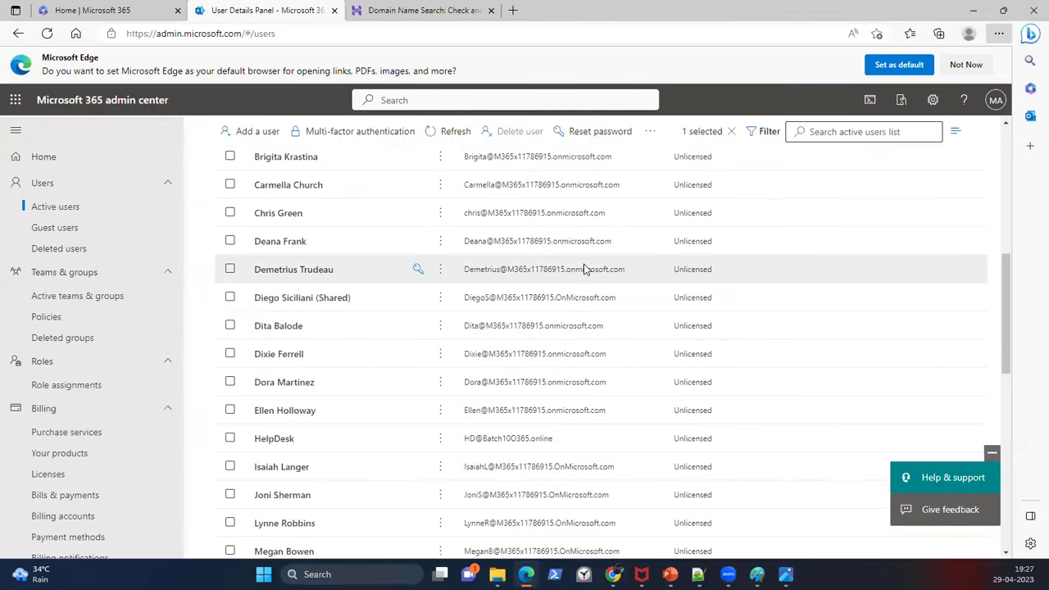
{"action": "key", "text": "ctrl+Tab"}
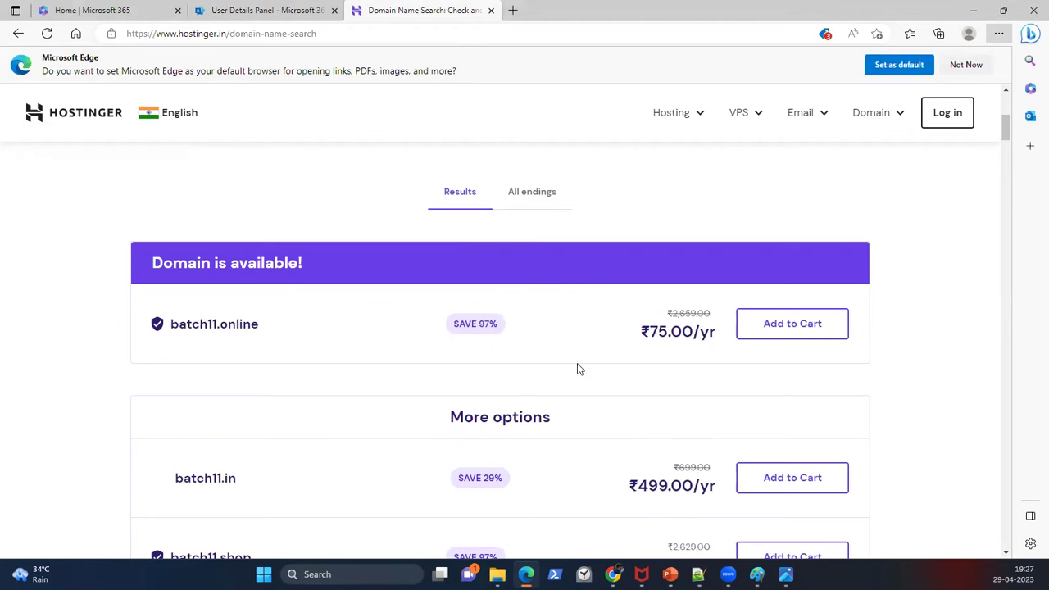
{"action": "mouse_move", "coordinate": [698, 574]}
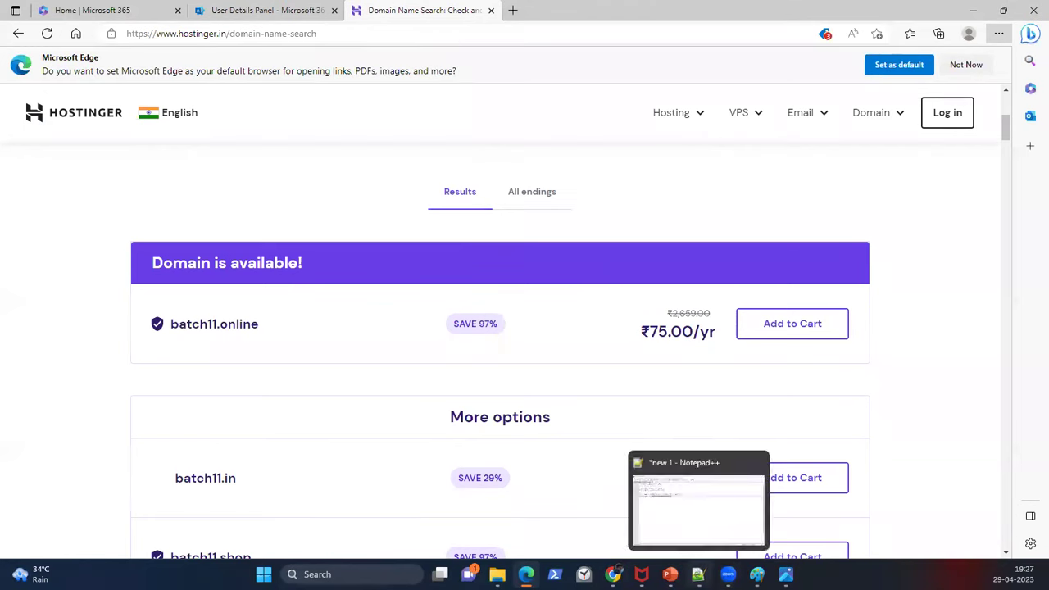
{"action": "left_click", "coordinate": [682, 501]}
{"action": "left_click", "coordinate": [423, 180]}
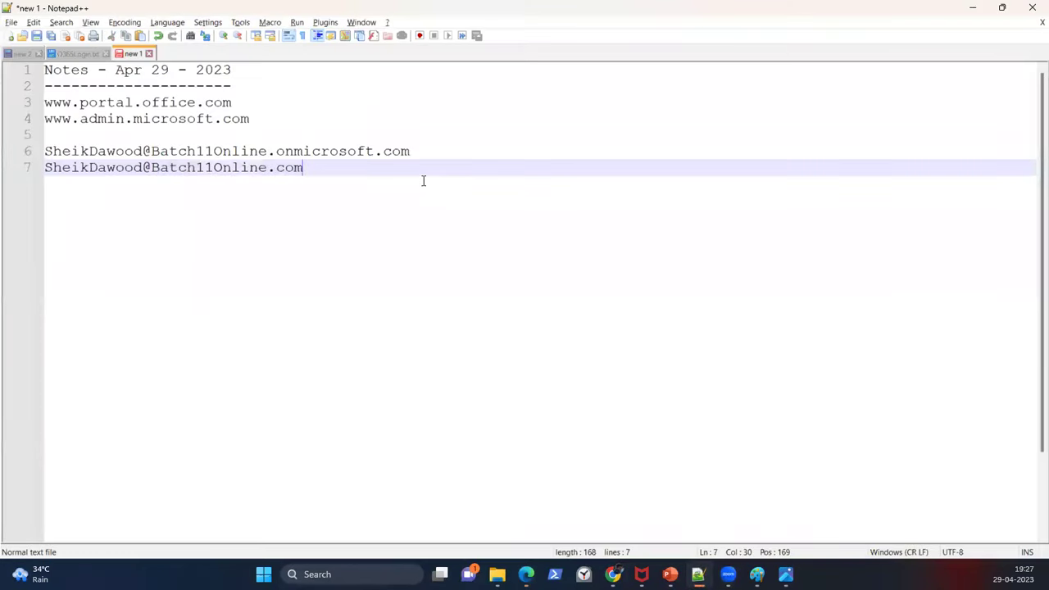
Step: Add a dashed divider, then Hostinger.in and Hostinger.com on their own lines
{"action": "key", "text": "Return"}
{"action": "type", "text": "--------------"}
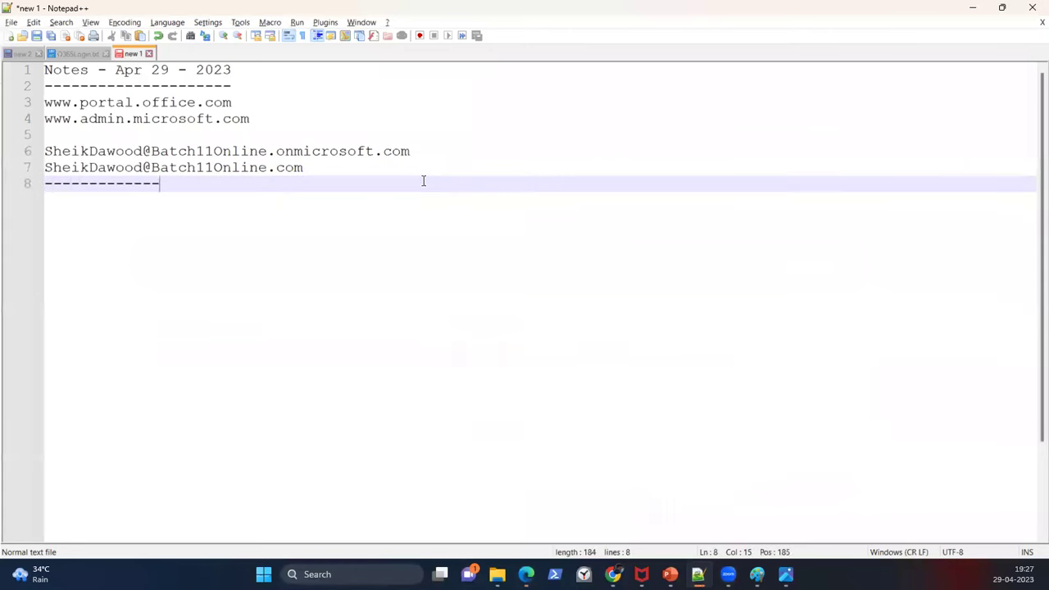
{"action": "type", "text": "-----------------------------Hosti"}
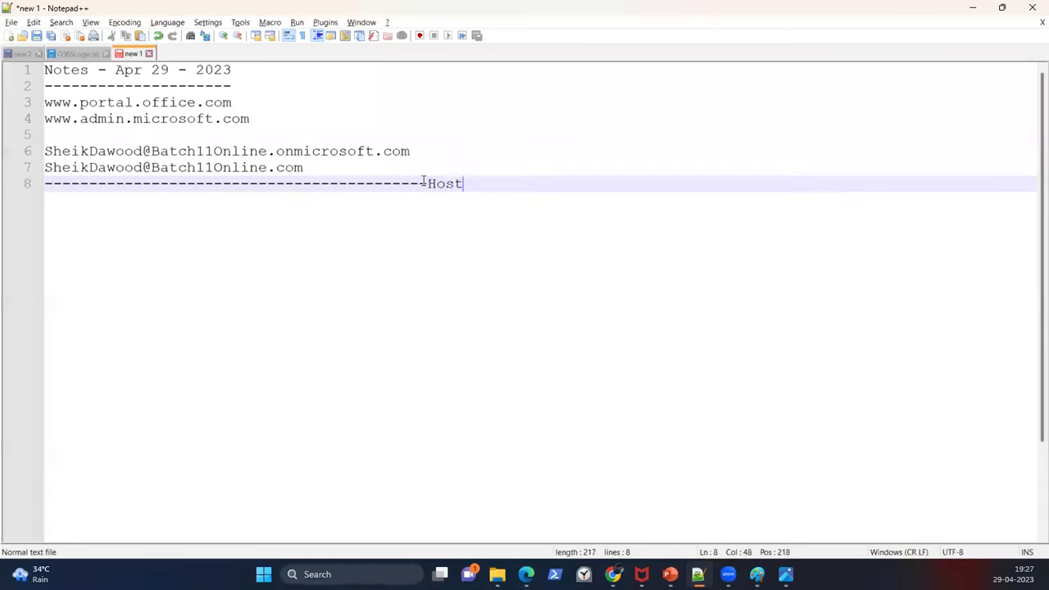
{"action": "key", "text": "BackSpace"}
{"action": "key", "text": "BackSpace"}
{"action": "key", "text": "BackSpace"}
{"action": "key", "text": "BackSpace"}
{"action": "key", "text": "BackSpace"}
{"action": "key", "text": "Return"}
{"action": "type", "text": "Hosting"}
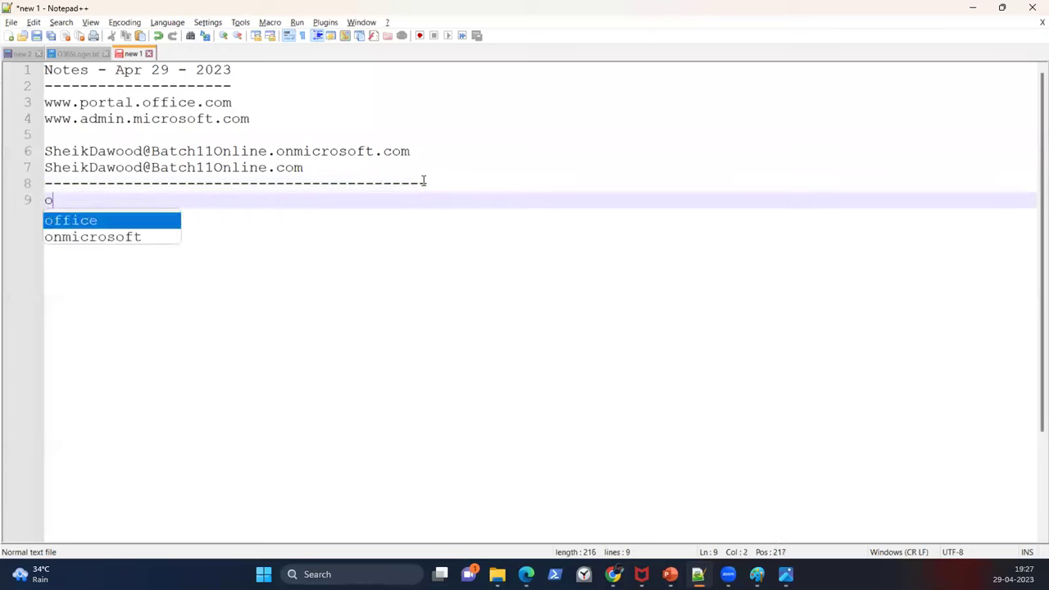
{"action": "type", "text": "er.in"}
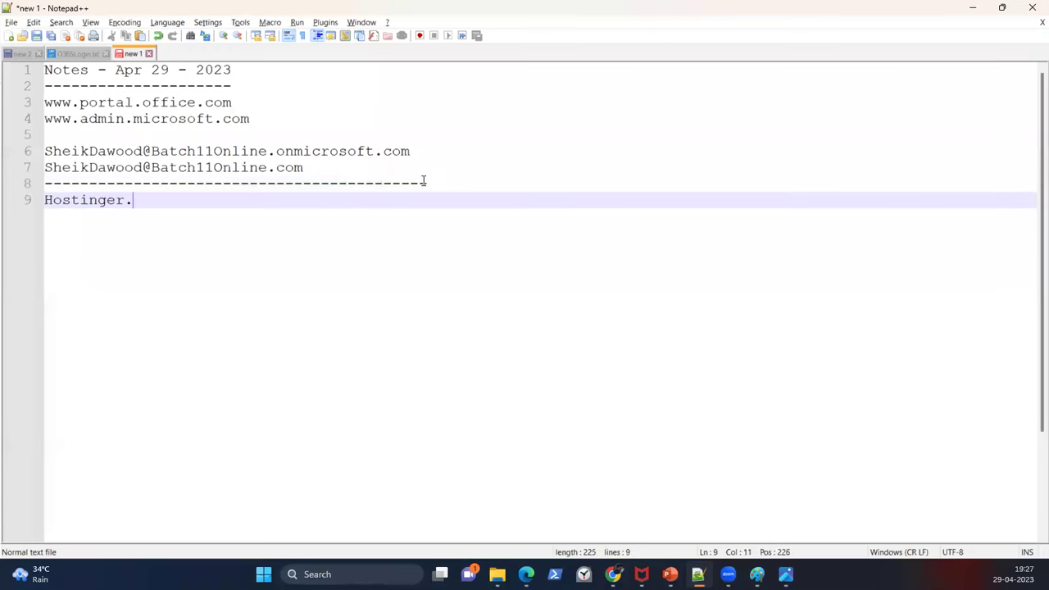
{"action": "key", "text": "Return"}
{"action": "type", "text": "Hostinger.com"}
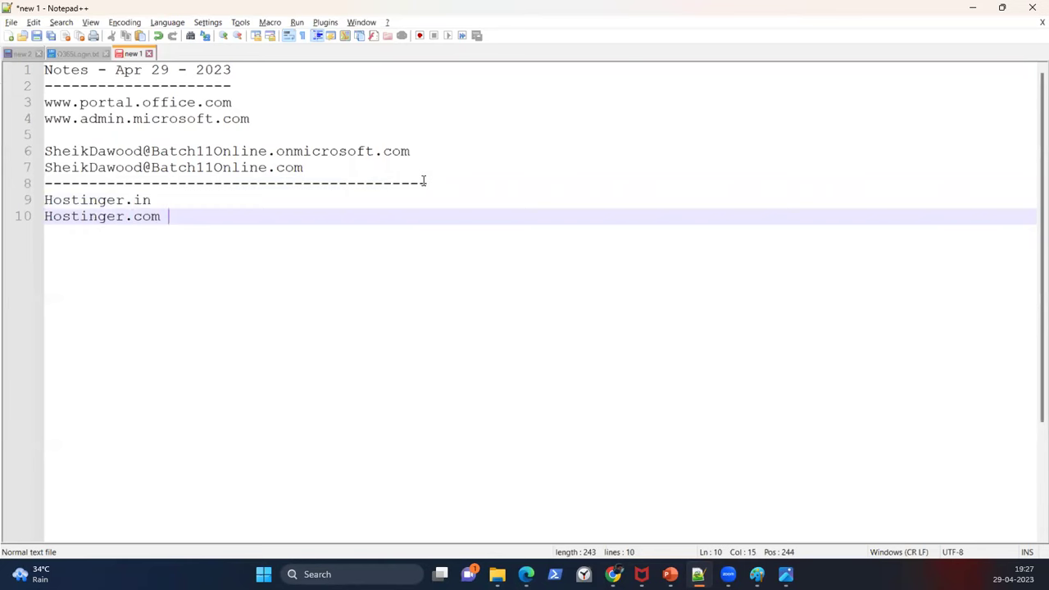
Step: Add the note 'Purchase a Domain with extension .online for 1 yr.' and a closing dashed line
{"action": "key", "text": "Return"}
{"action": "type", "text": "Purchase a Domai"}
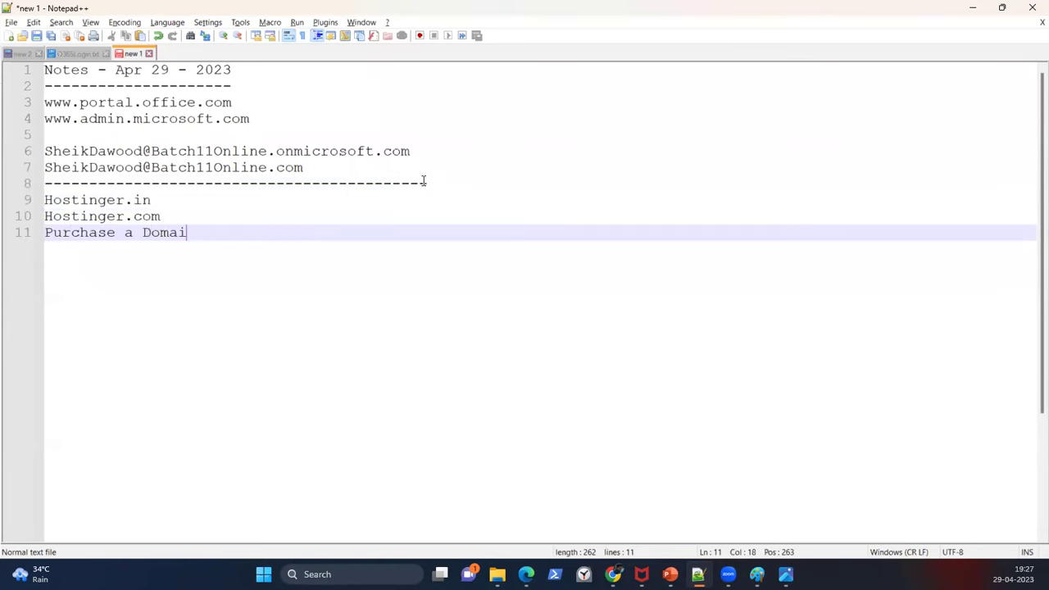
{"action": "type", "text": "n w"}
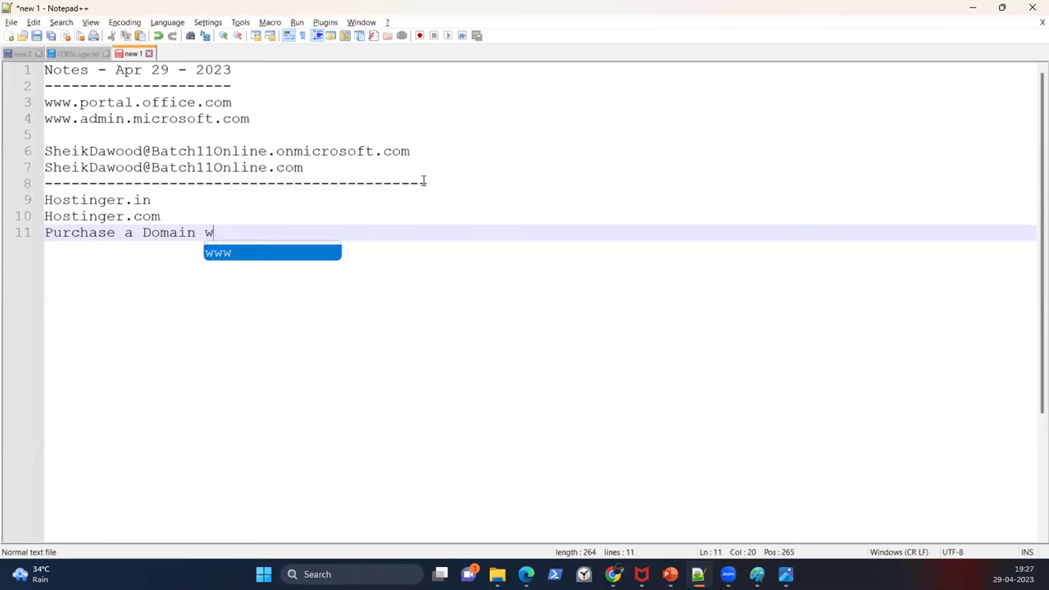
{"action": "type", "text": "ith extensio"}
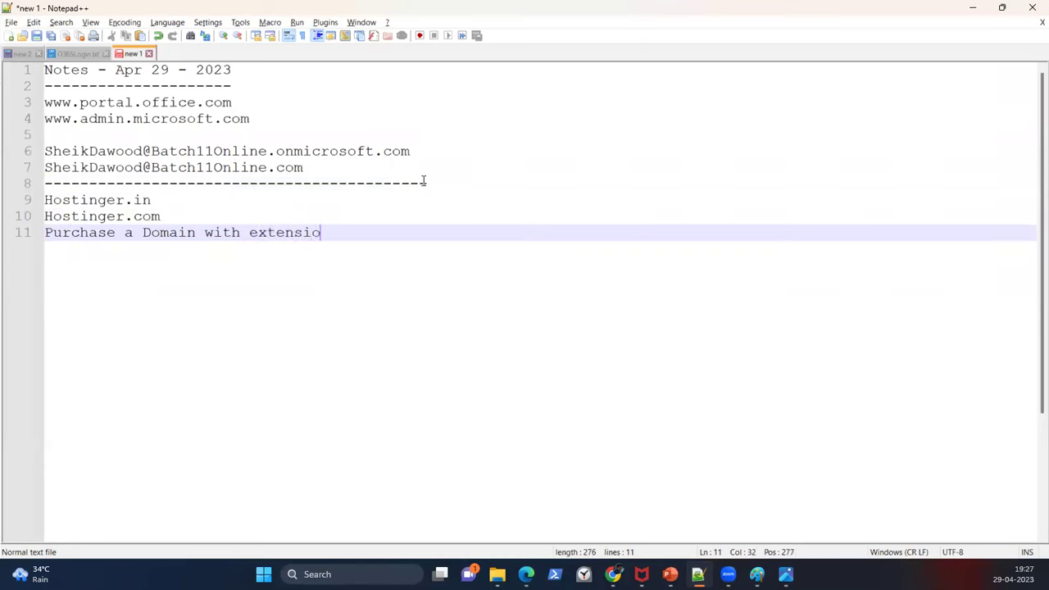
{"action": "type", "text": "n .online for "}
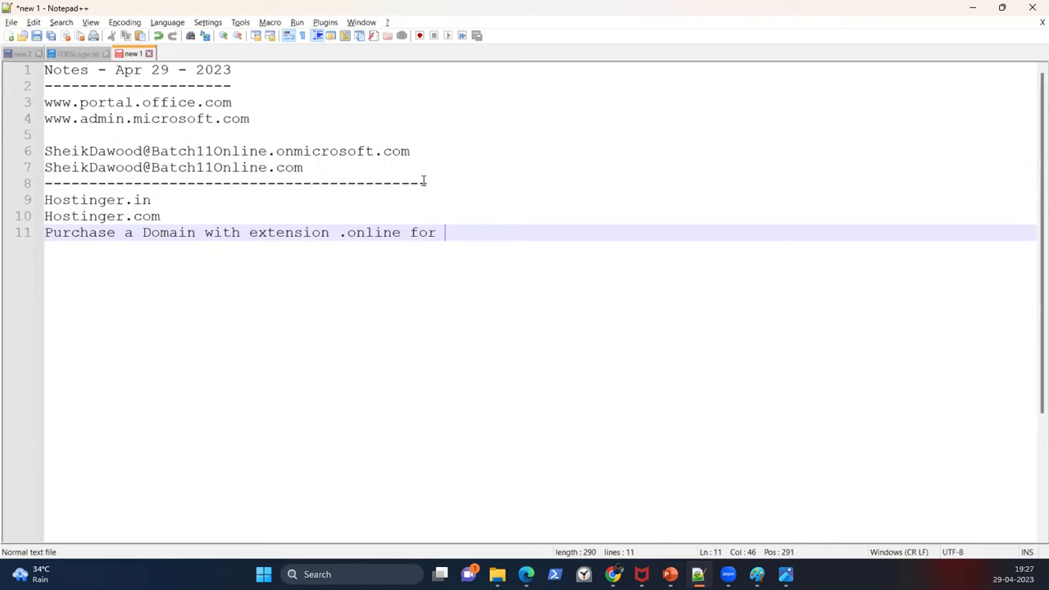
{"action": "type", "text": "1 yr."}
{"action": "key", "text": "Return"}
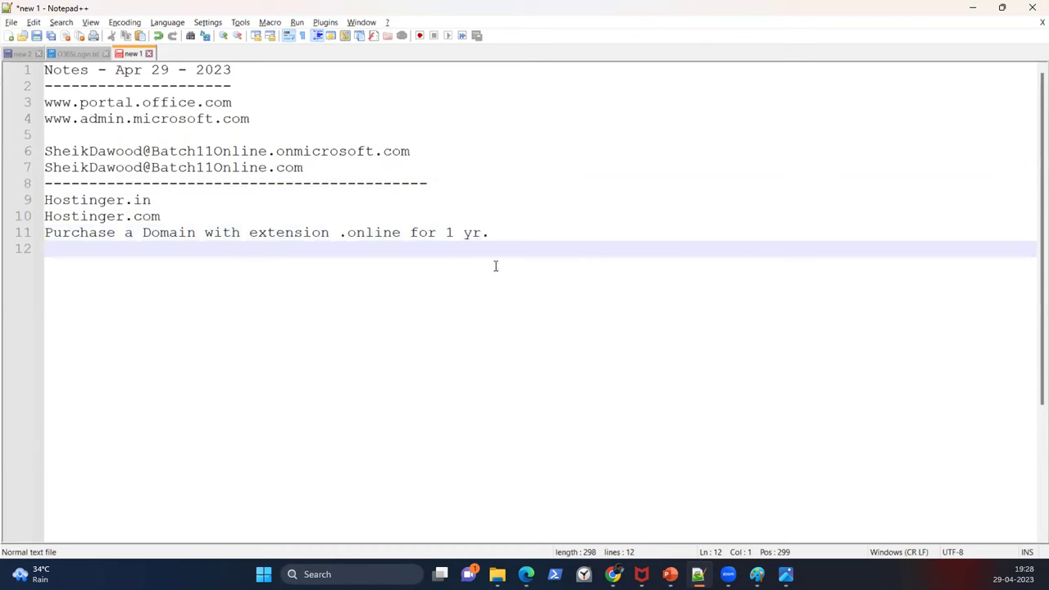
{"action": "type", "text": "="}
{"action": "key", "text": "BackSpace"}
{"action": "type", "text": "----------------------------------------------------------------"}
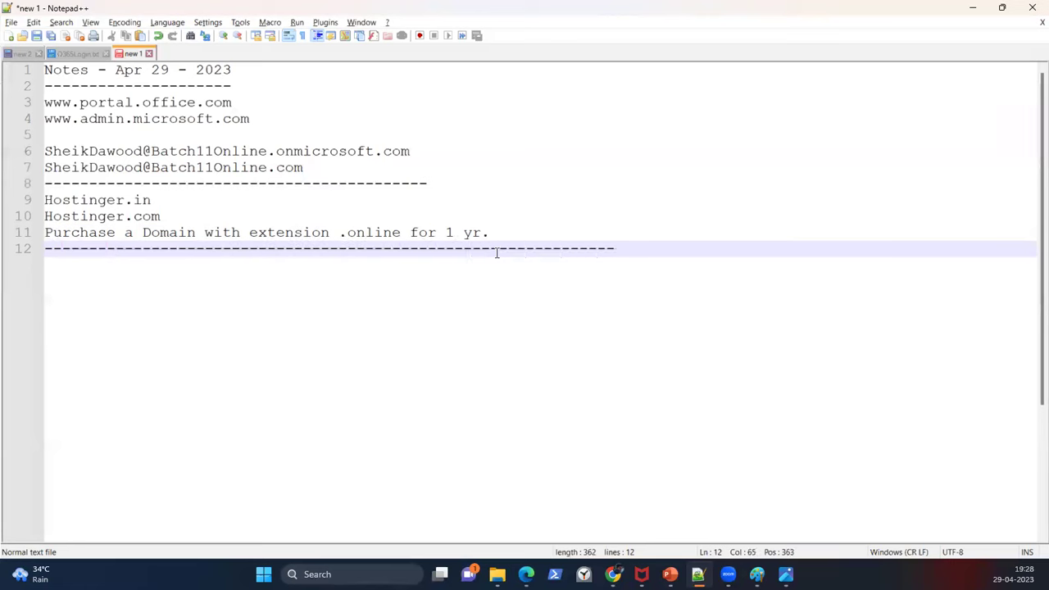